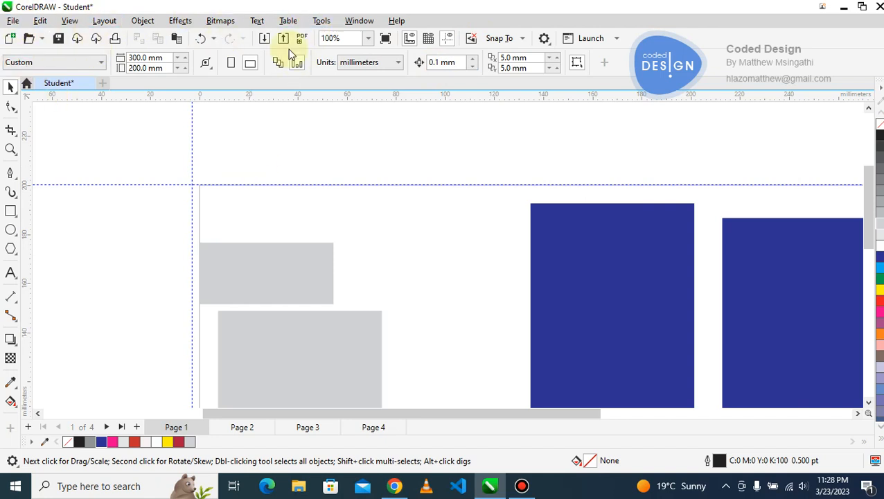
pyautogui.click(14, 21)
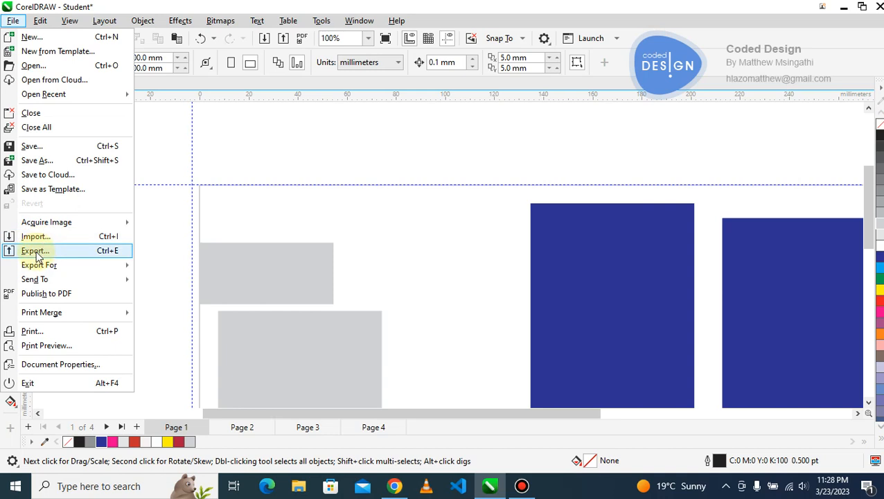
pyautogui.moveTo(60, 226)
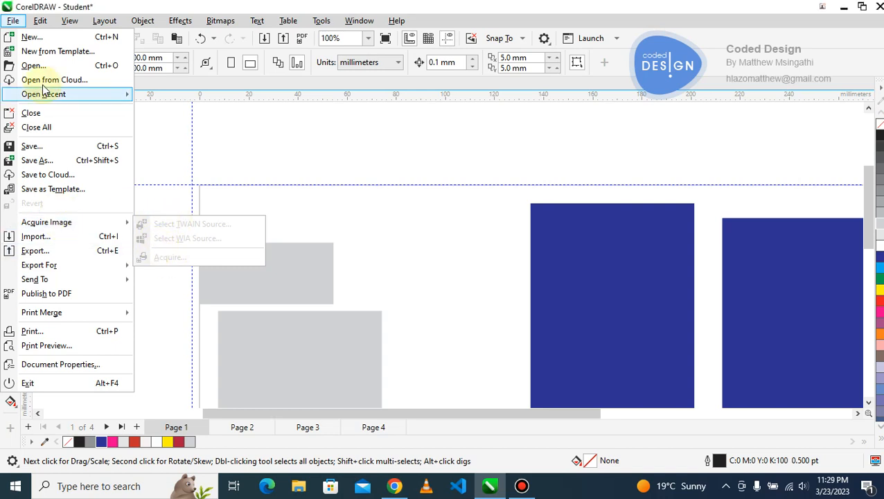
pyautogui.click(14, 20)
pyautogui.click(14, 21)
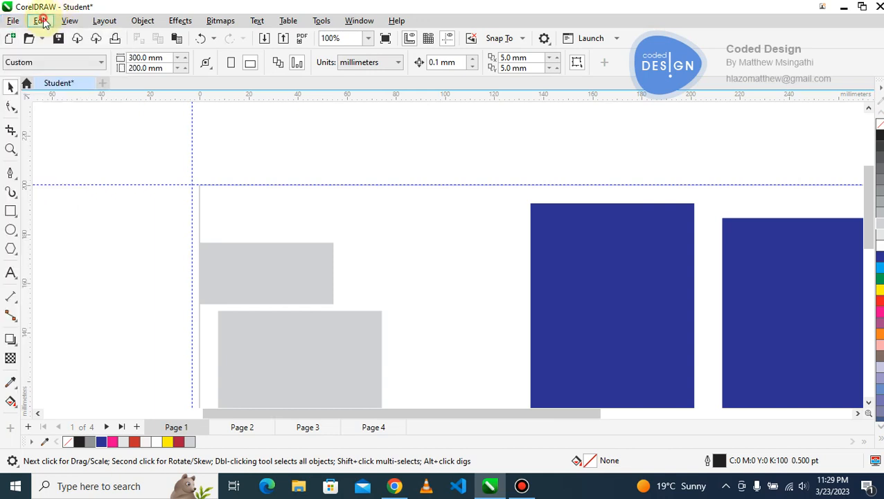
pyautogui.moveTo(43, 23)
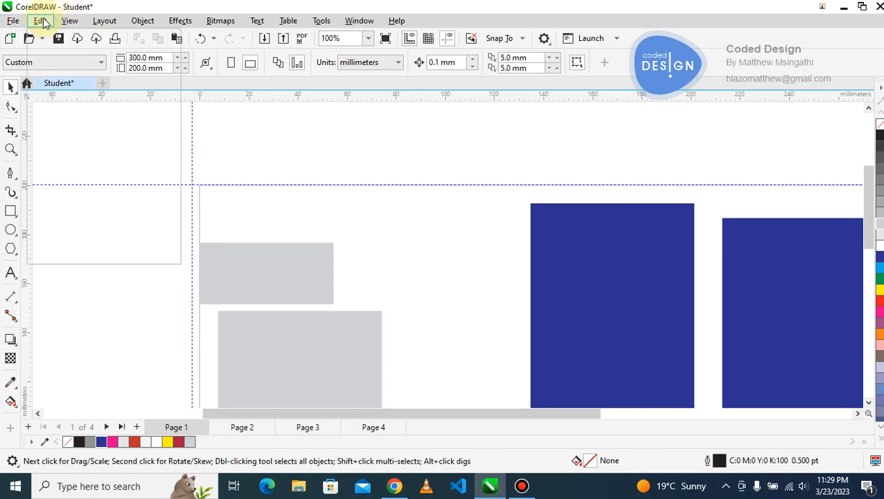
pyautogui.click(43, 21)
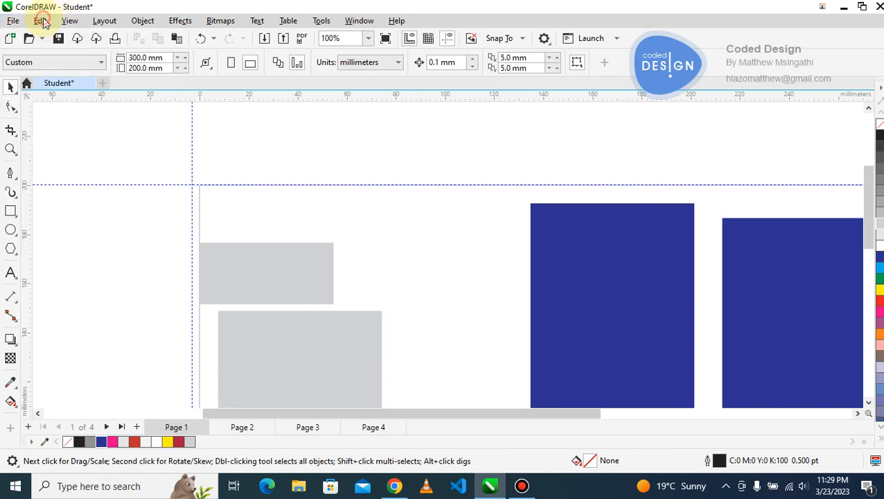
pyautogui.click(43, 20)
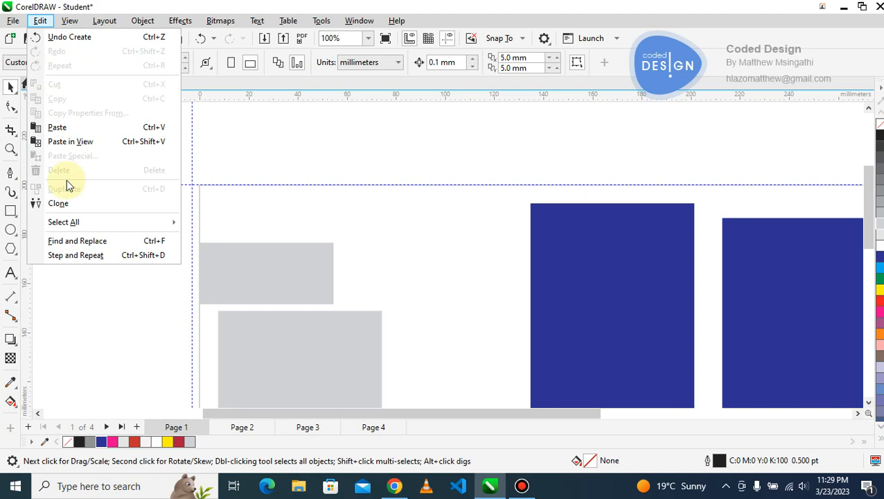
pyautogui.click(78, 261)
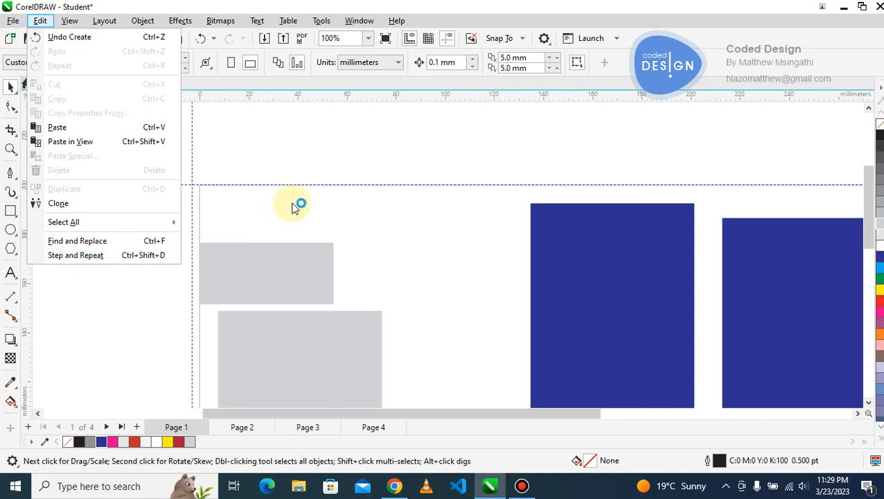
# Scale the upper gray rectangle to 50% width and move it off the page, above and to the left.
pyautogui.click(258, 276)
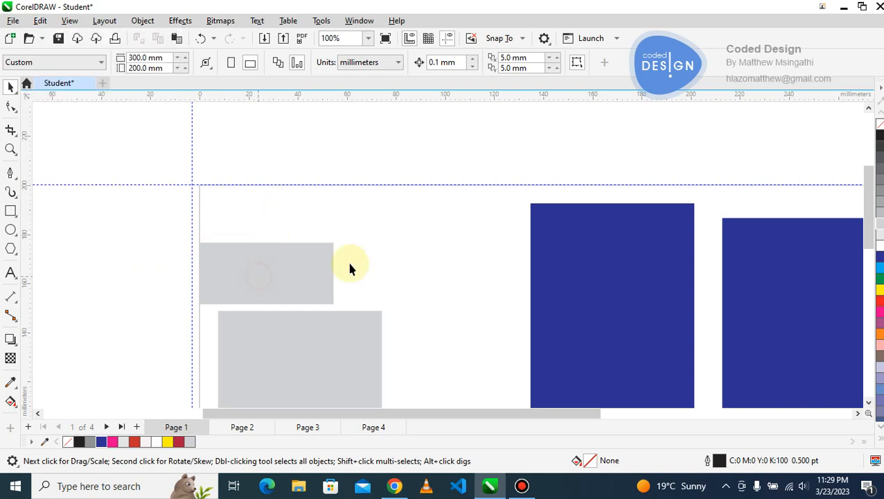
pyautogui.hotkey('ctrl', 'r')
pyautogui.press('z')
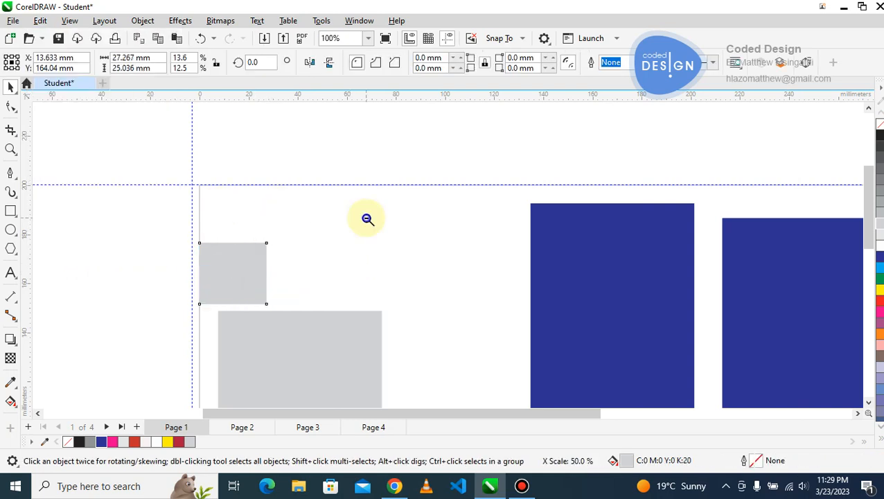
pyautogui.rightClick(367, 219)
pyautogui.click(10, 86)
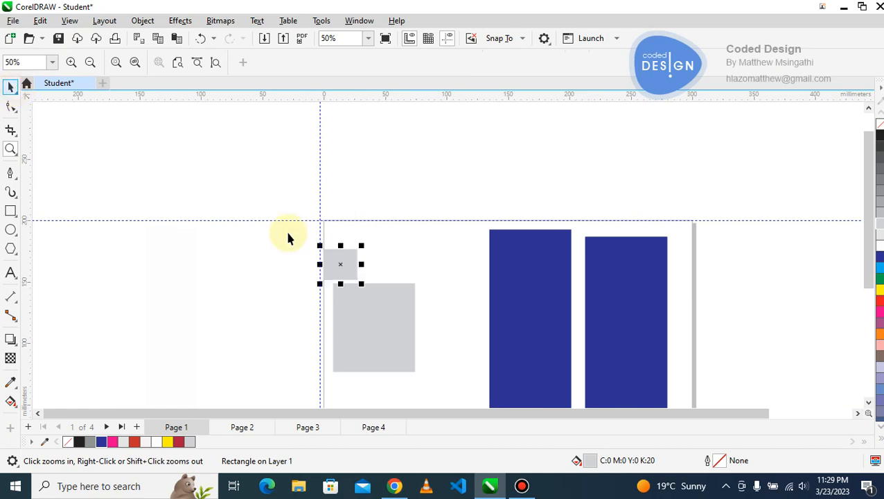
pyautogui.moveTo(171, 169)
pyautogui.mouseDown()
pyautogui.moveTo(140, 162)
pyautogui.moveTo(160, 169)
pyautogui.mouseUp()
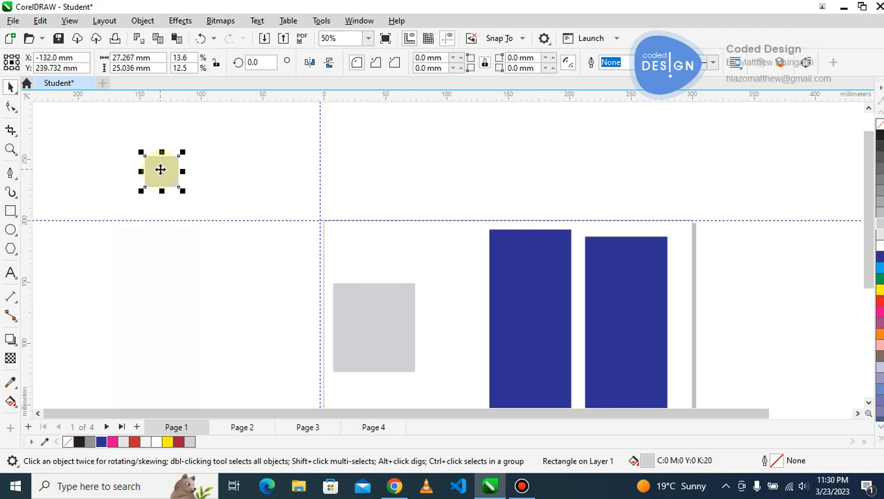
# Copy and paste the small gray rectangle, and move the copy about 38 mm to the right of the original.
pyautogui.rightClick(160, 169)
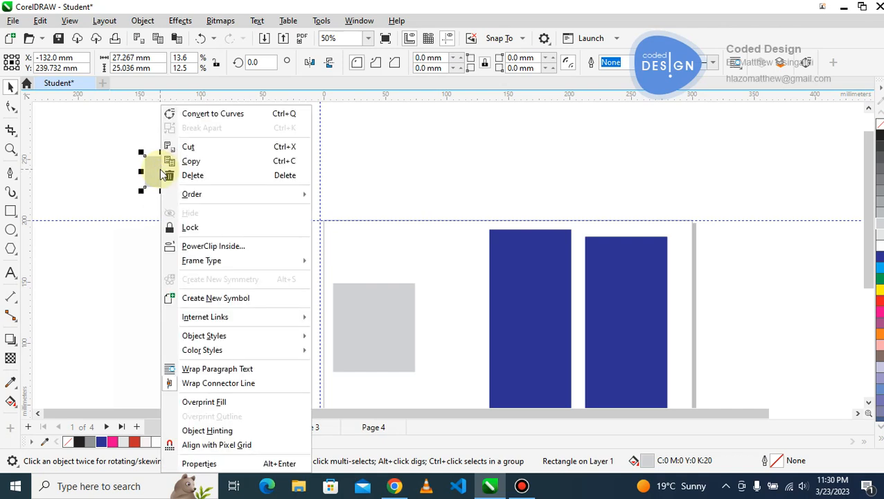
pyautogui.click(196, 161)
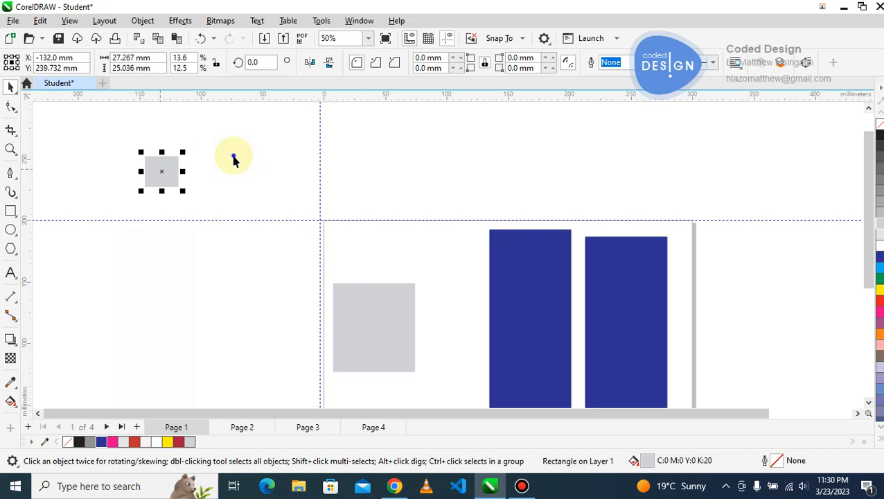
pyautogui.rightClick(234, 159)
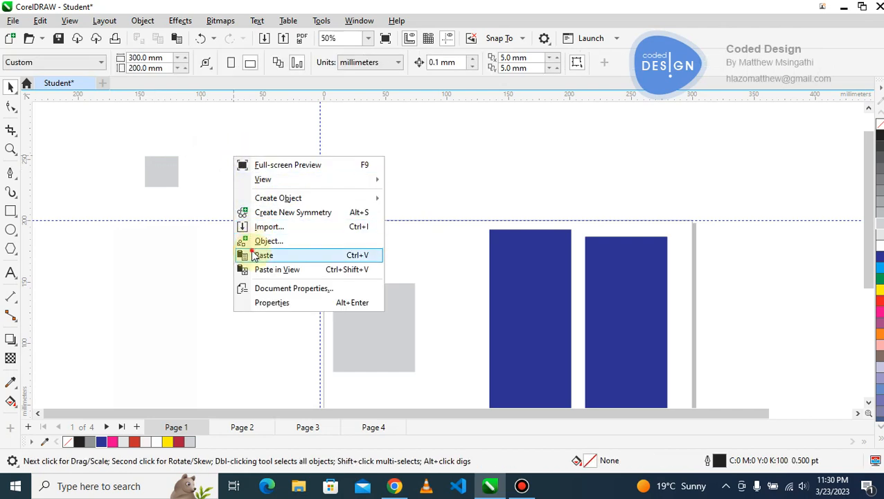
pyautogui.click(254, 255)
pyautogui.click(250, 247)
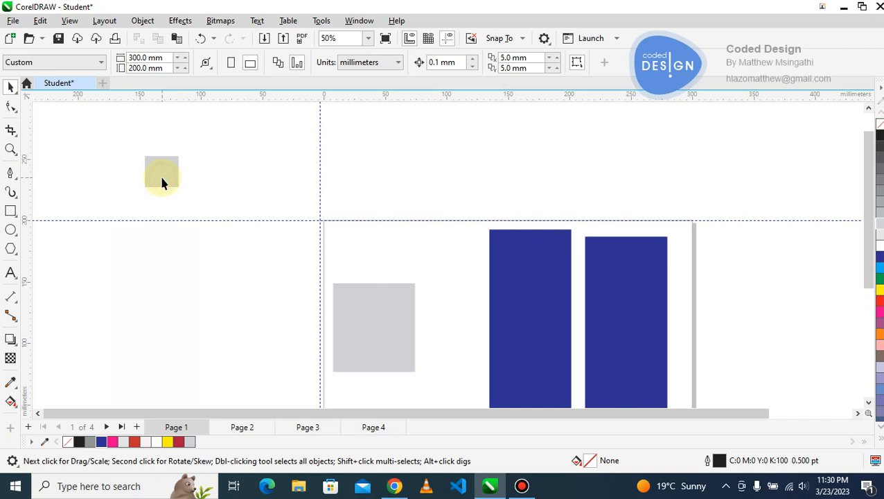
pyautogui.click(161, 172)
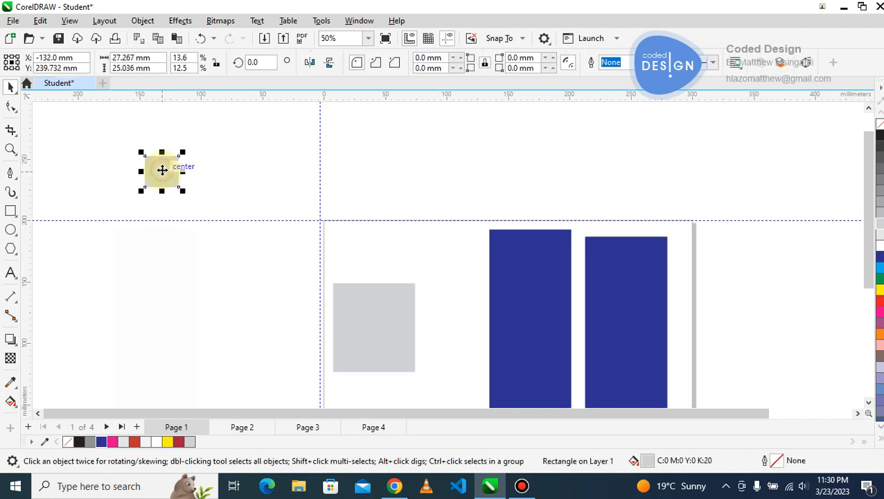
pyautogui.moveTo(161, 169); pyautogui.dragTo(208, 167)
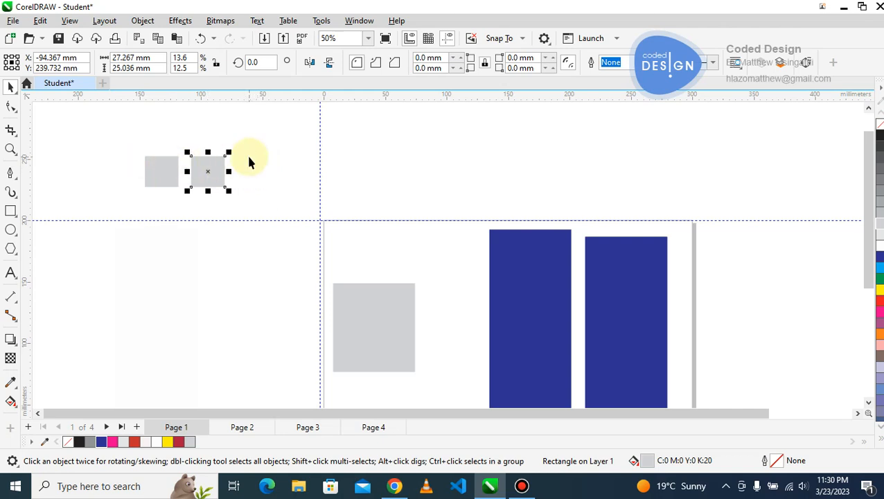
# Delete the shifted copy and create a new duplicate of the original small gray rectangle about 37 mm to its right.
pyautogui.click(201, 171)
pyautogui.press('Delete')
pyautogui.click(155, 174)
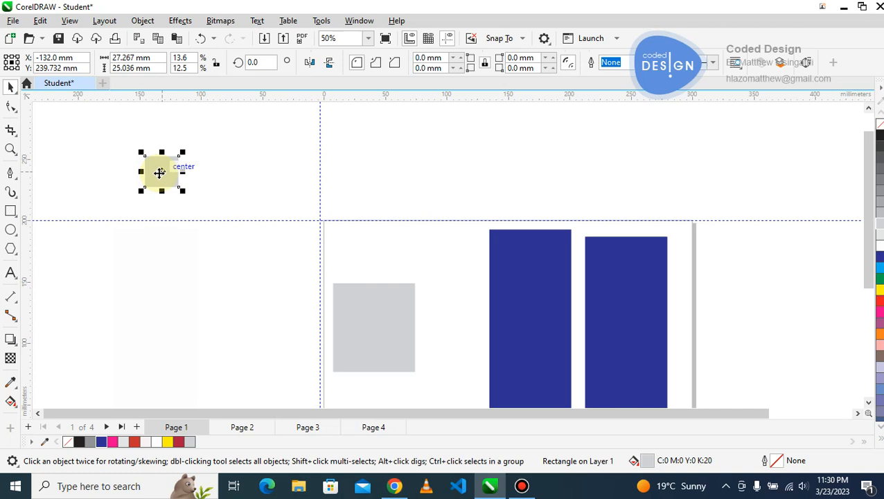
pyautogui.click(159, 172)
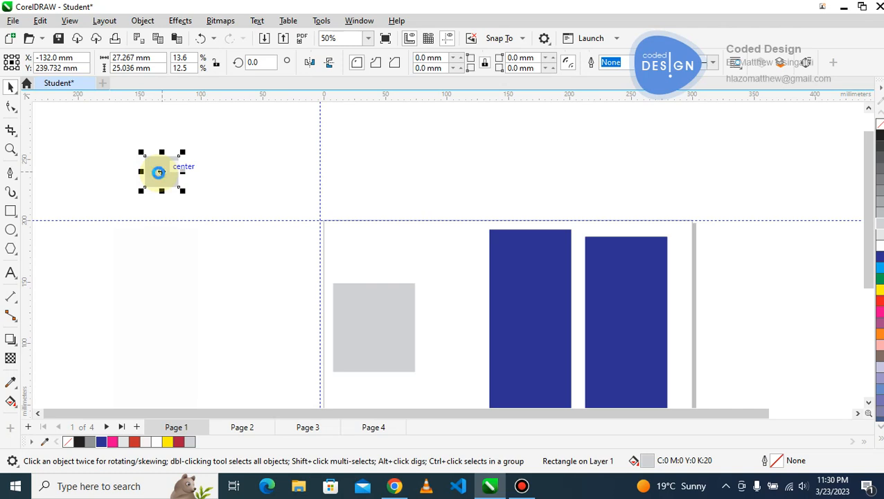
pyautogui.click(207, 169)
pyautogui.click(167, 170)
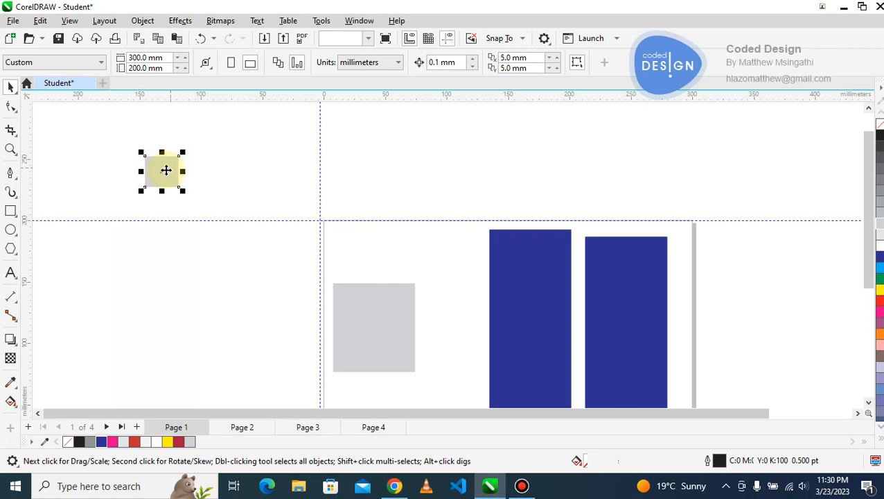
pyautogui.click(163, 168)
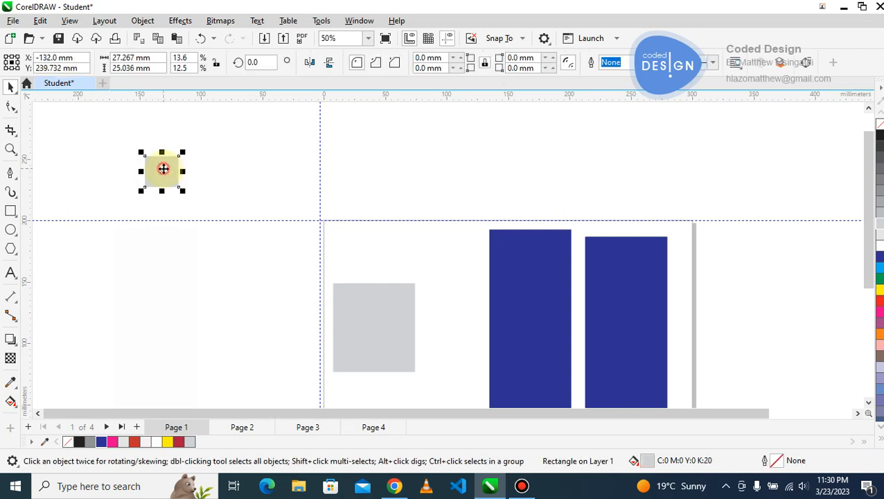
pyautogui.moveTo(163, 169); pyautogui.dragTo(207, 176)
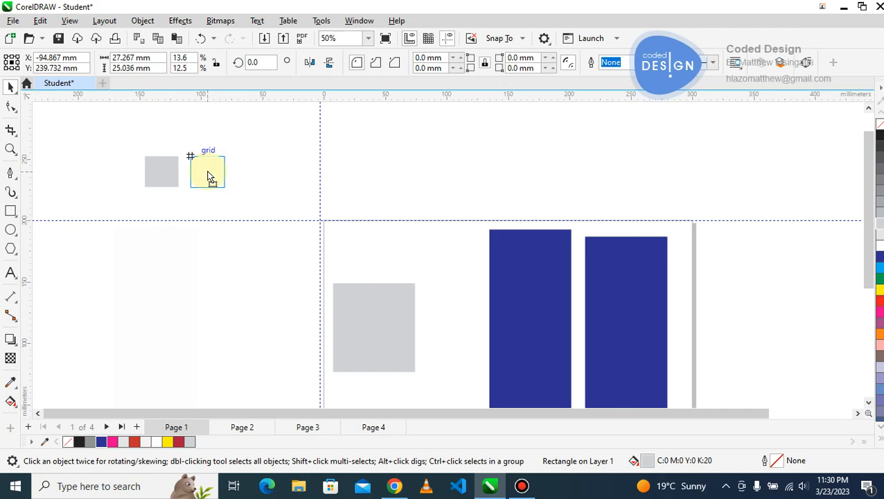
pyautogui.moveTo(208, 177); pyautogui.dragTo(208, 172)
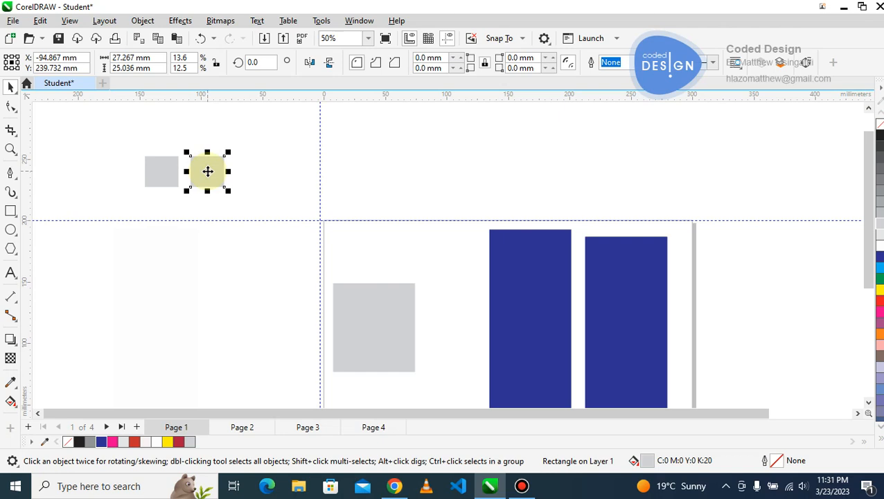
# Repeat the duplication of the small gray rectangle at the same offset to build a horizontal row of 14 rectangles.
pyautogui.hotkey('ctrl', 'd')
pyautogui.hotkey('ctrl', 'd')
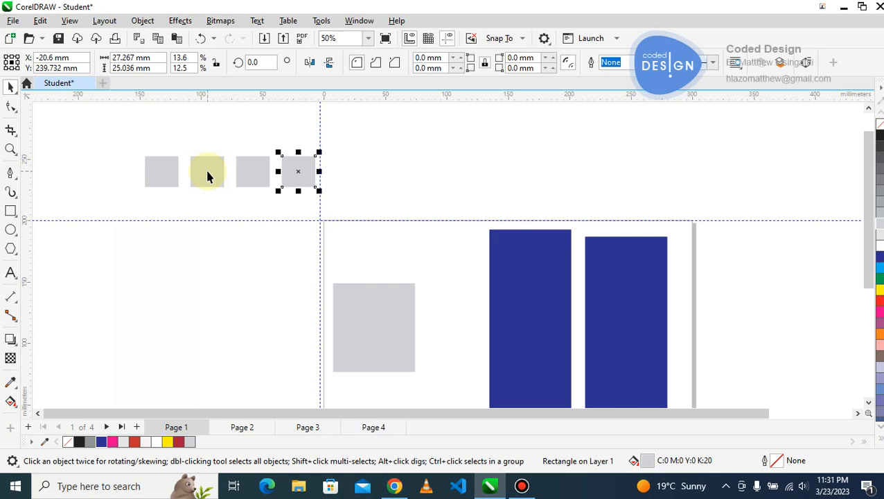
pyautogui.hotkey('ctrl', 'd')
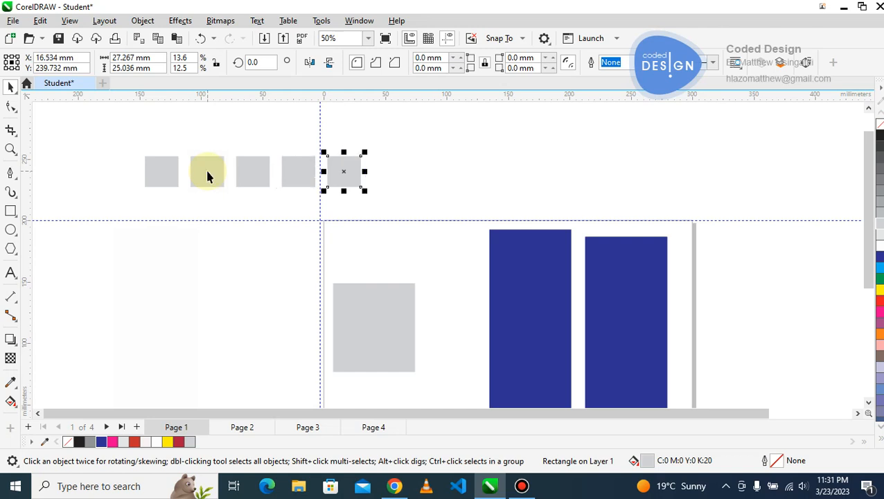
pyautogui.hotkey('ctrl', 'd')
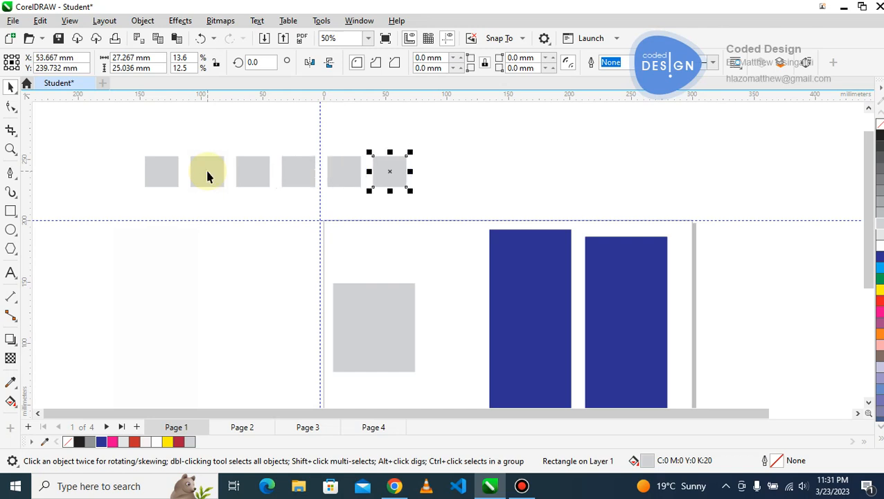
pyautogui.hotkey('ctrl', 'd')
pyautogui.hotkey('ctrl', 'd')
pyautogui.hotkey('ctrl', 'd')
pyautogui.hotkey('ctrl', 'd')
pyautogui.hotkey('ctrl', 'd')
pyautogui.hotkey('ctrl', 'd')
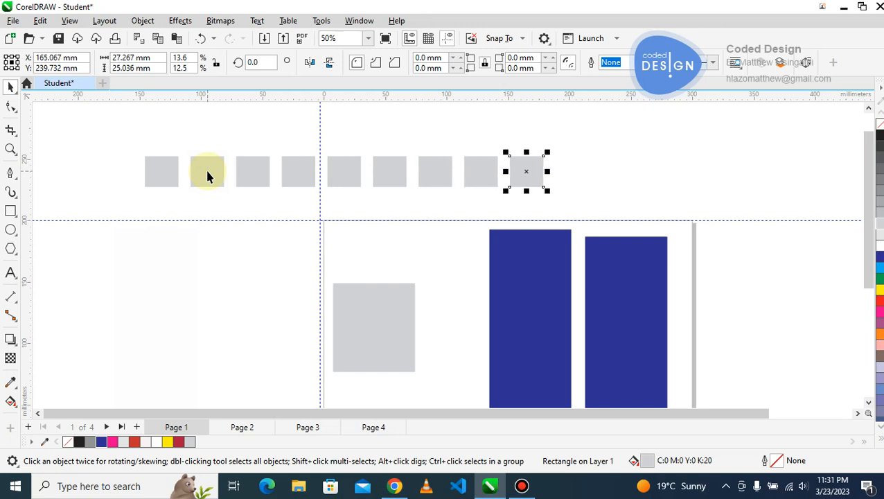
pyautogui.hotkey('ctrl', 'd')
pyautogui.hotkey('ctrl', 'd')
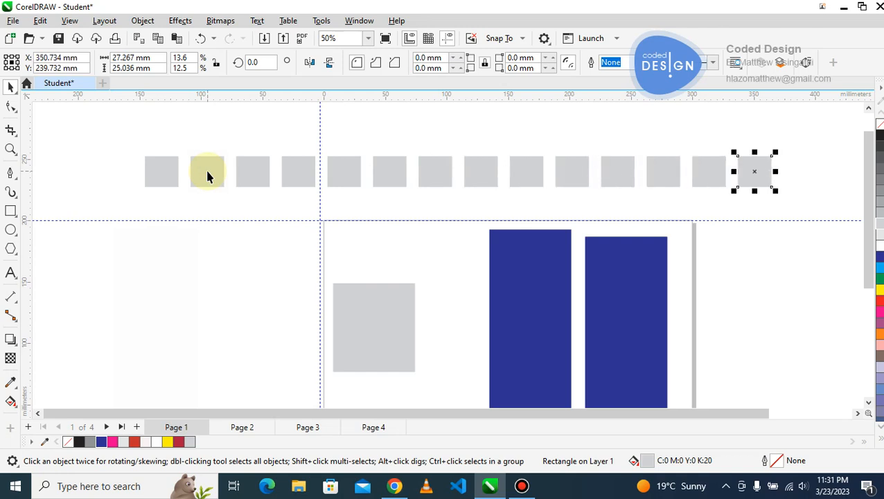
# Delete the entire row of small gray rectangles above the page.
pyautogui.moveTo(129, 145); pyautogui.dragTo(796, 231)
pyautogui.press('Delete')
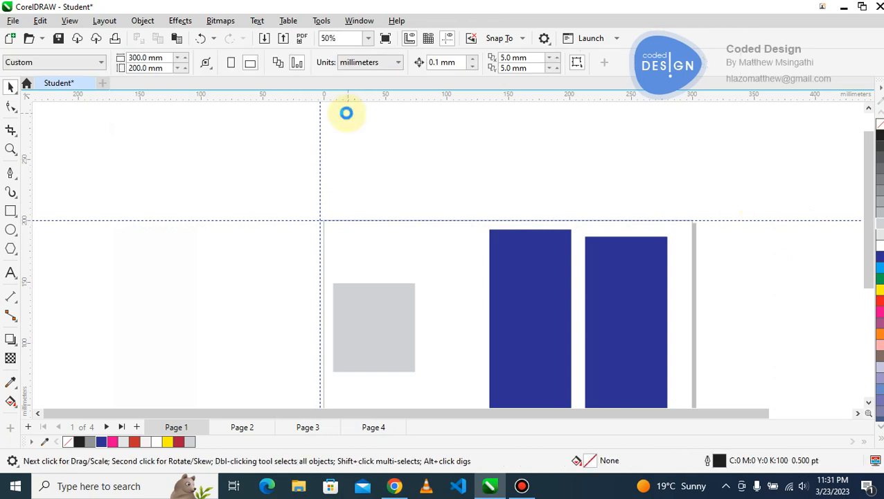
pyautogui.click(65, 25)
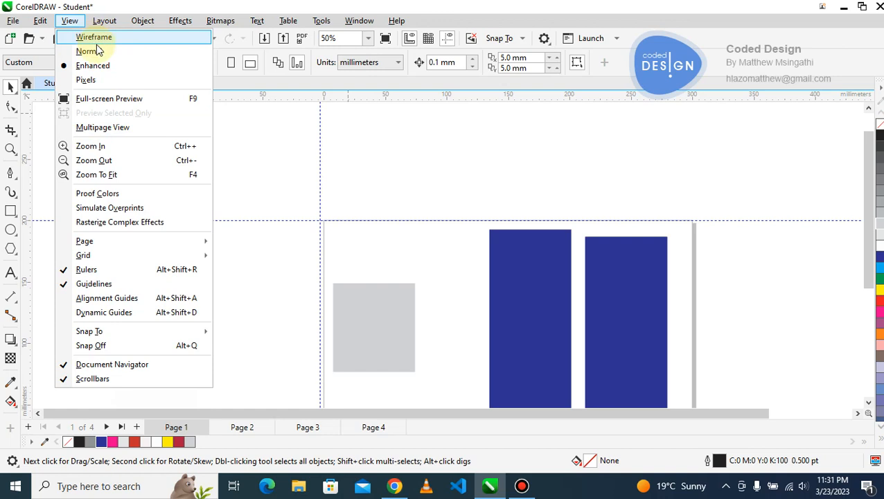
pyautogui.click(284, 255)
# Enlarge the gray rectangle from its upper-left corner until it extends past the page edges, and select the left blue rectangle.
pyautogui.press('z')
pyautogui.hotkey('ctrl', '-')
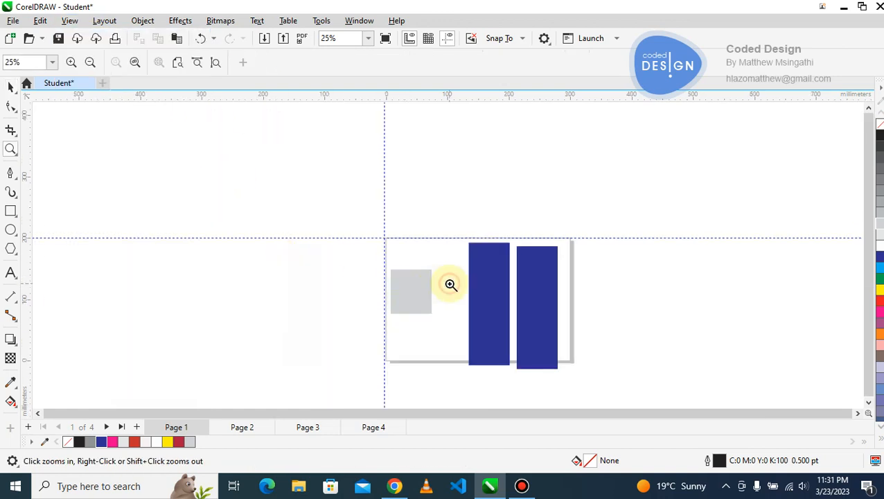
pyautogui.click(451, 286)
pyautogui.click(10, 87)
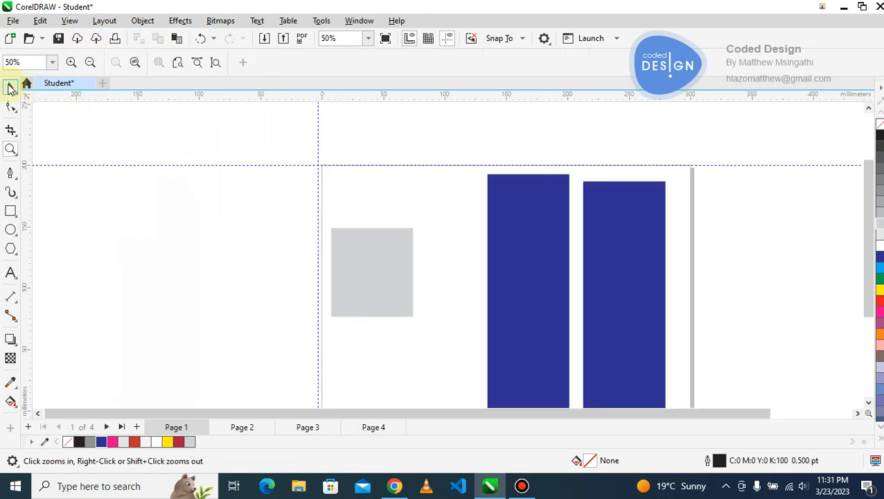
pyautogui.press('space')
pyautogui.click(365, 259)
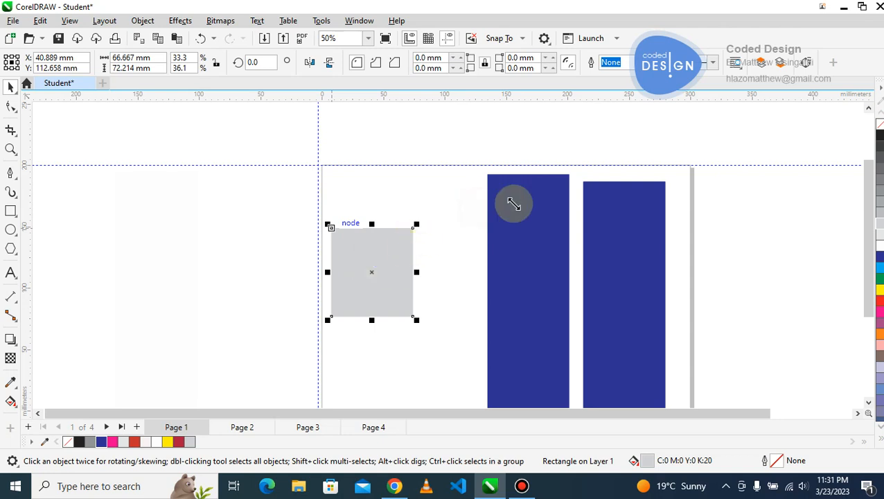
pyautogui.click(543, 200)
pyautogui.moveTo(178, 100); pyautogui.dragTo(104, 21)
pyautogui.click(104, 21)
pyautogui.click(519, 207)
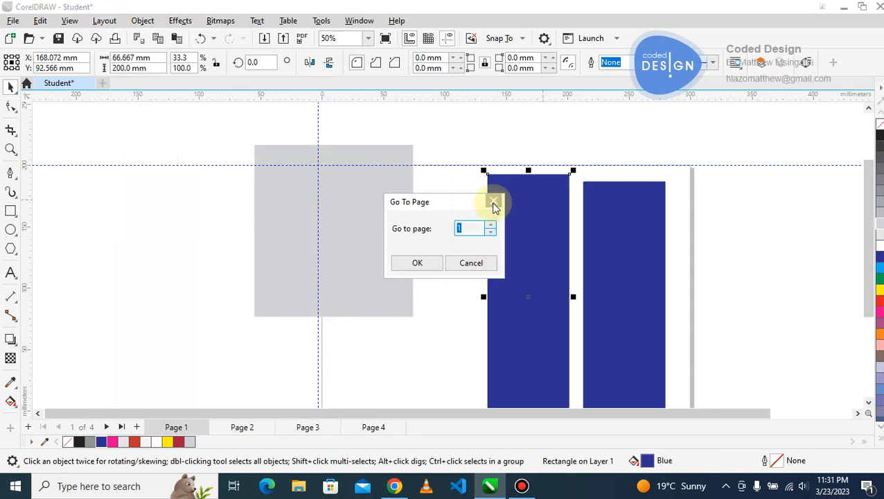
pyautogui.click(494, 199)
# Stretch the left blue rectangle leftward behind the gray rectangle to a width of about 193 mm.
pyautogui.moveTo(483, 297); pyautogui.dragTo(322, 298)
pyautogui.click(277, 238)
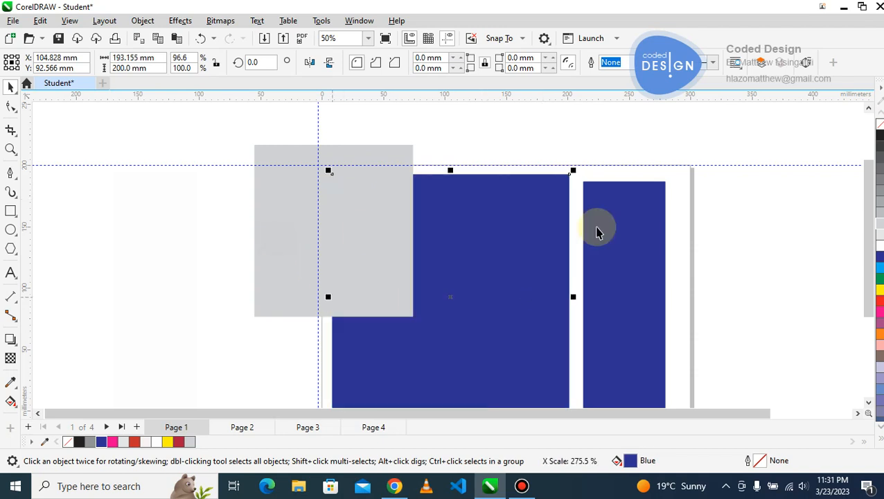
# Lighten the fill of the gray rectangle overlapping the page's upper-left corner to near-white, C:0 M:0 Y:0 K:1.
pyautogui.click(879, 235)
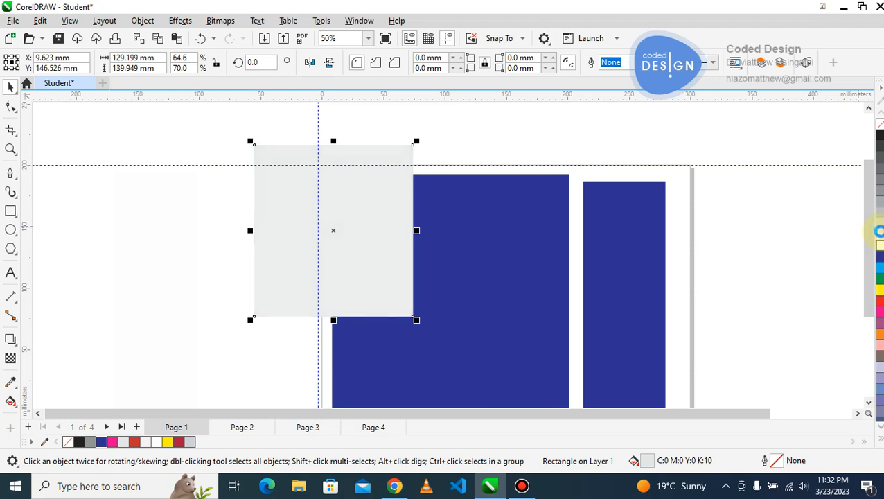
pyautogui.click(879, 235)
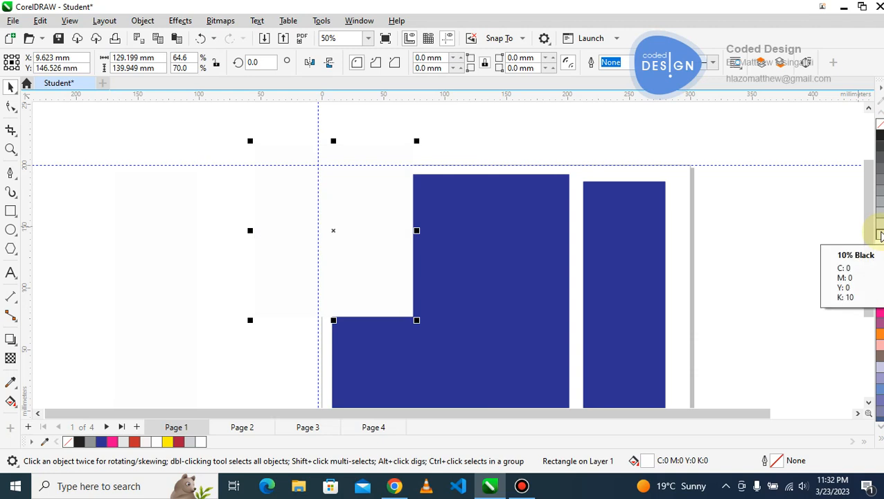
pyautogui.click(760, 213)
# Move the wide blue rectangle right to about X 140 mm, Y 88 mm, overlapping the narrow blue rectangle.
pyautogui.click(466, 278)
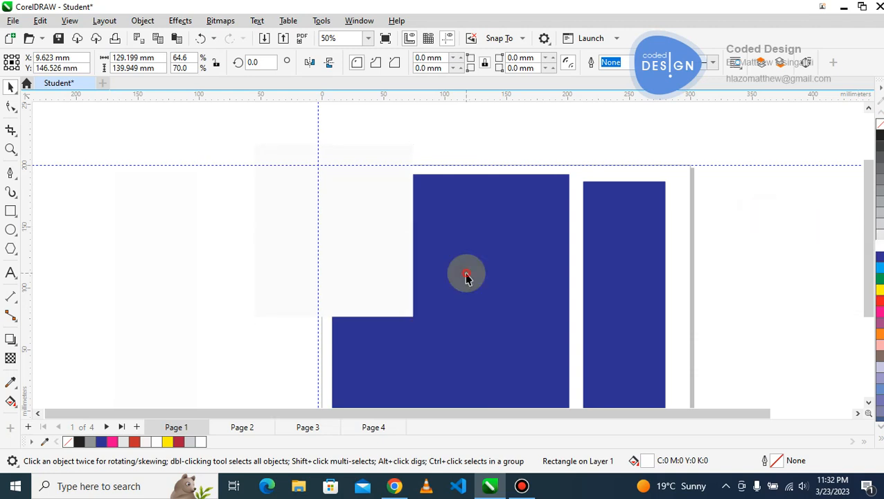
pyautogui.moveTo(541, 241); pyautogui.dragTo(542, 237)
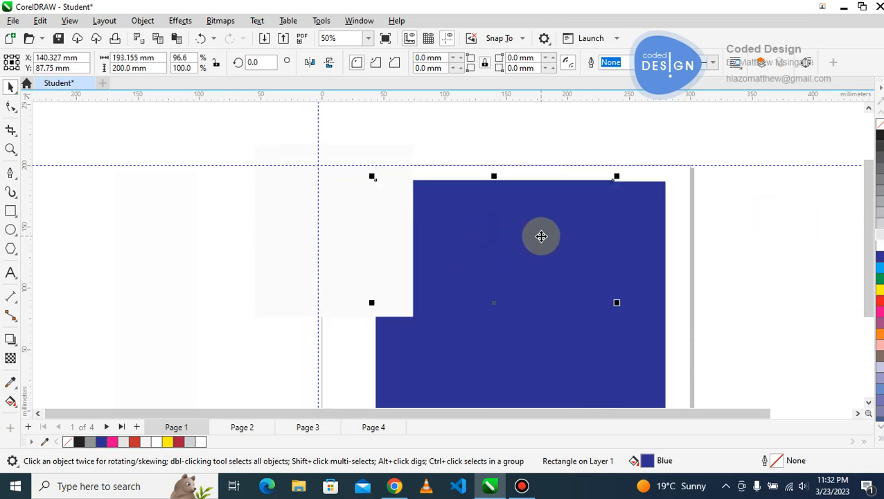
pyautogui.press('z')
pyautogui.rightClick(541, 236)
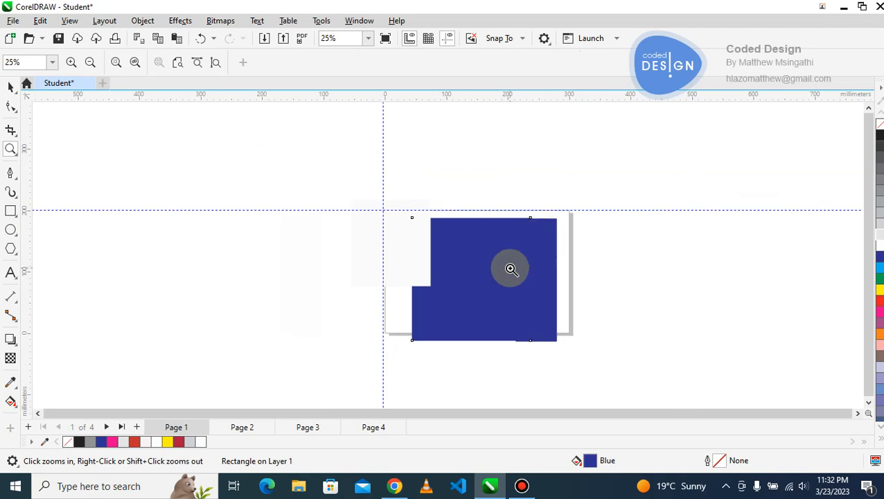
pyautogui.click(510, 269)
pyautogui.click(10, 86)
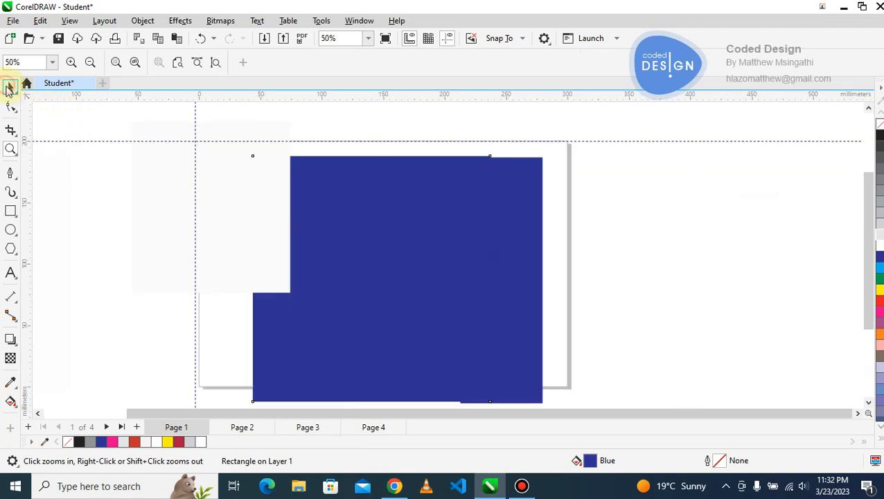
# Select the near-white rectangle at the page's upper-left corner to examine its extent against the background.
pyautogui.click(173, 161)
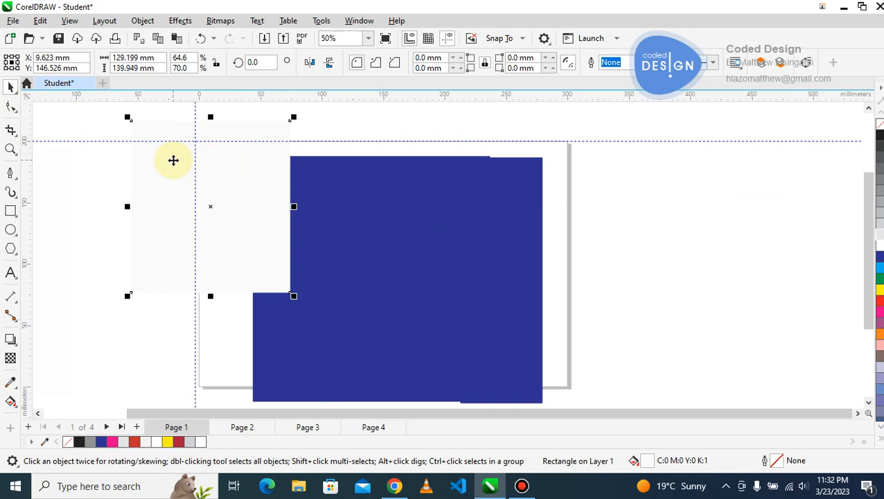
pyautogui.click(268, 231)
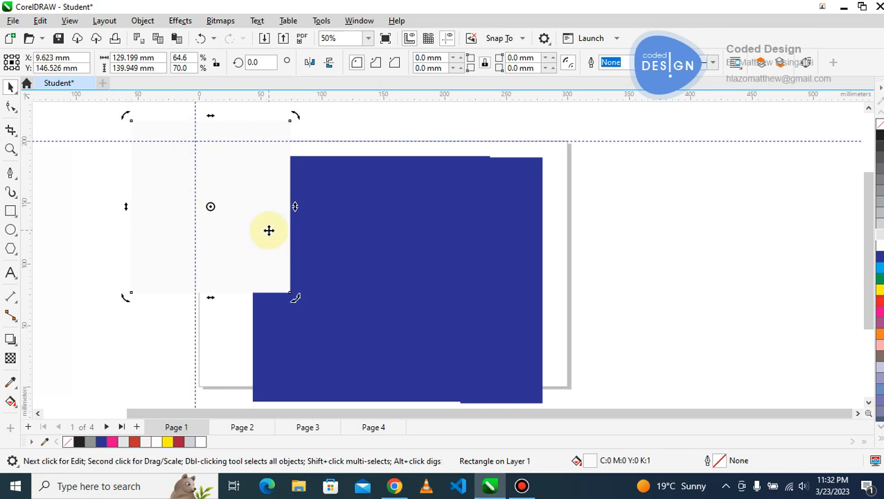
pyautogui.click(169, 365)
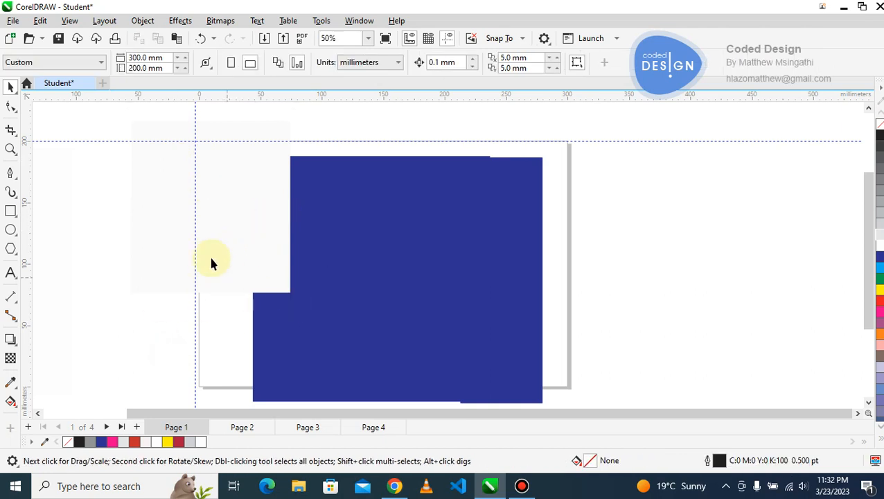
# Undo the move of the wide blue rectangle and delete that rectangle.
pyautogui.click(187, 142)
pyautogui.hotkey('ctrl', 'z')
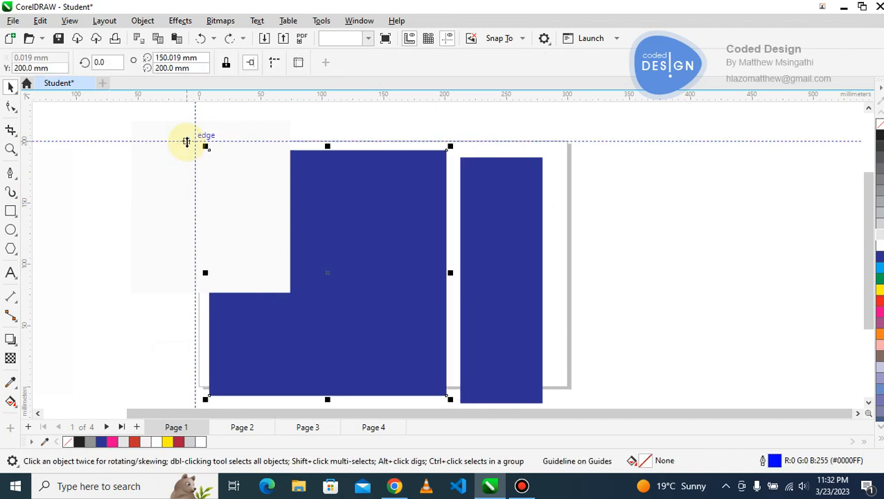
pyautogui.press('Delete')
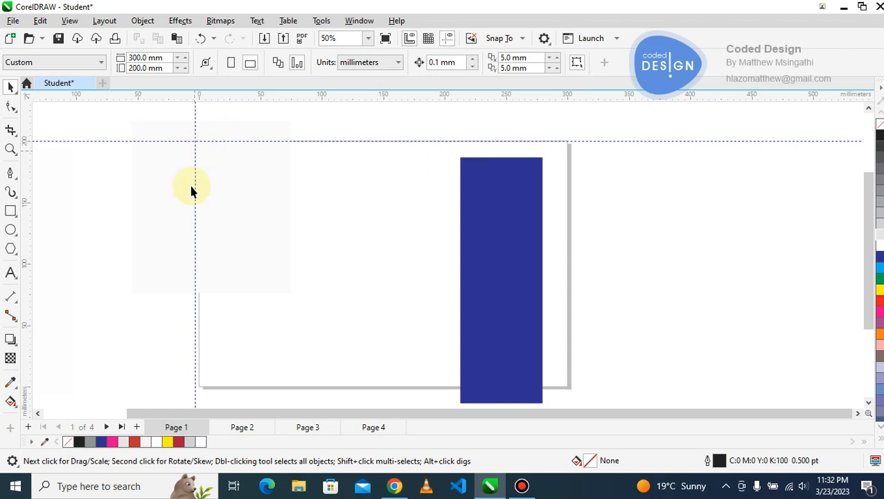
# Create a page-sized 300 x 200 mm frame rectangle and give it the red outline color C16 M96 Y92 K6.
pyautogui.doubleClick(10, 211)
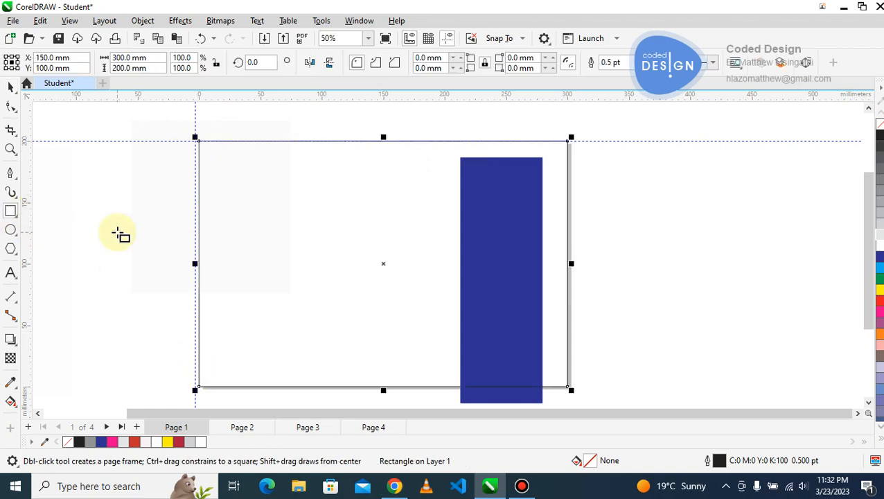
pyautogui.rightClick(135, 444)
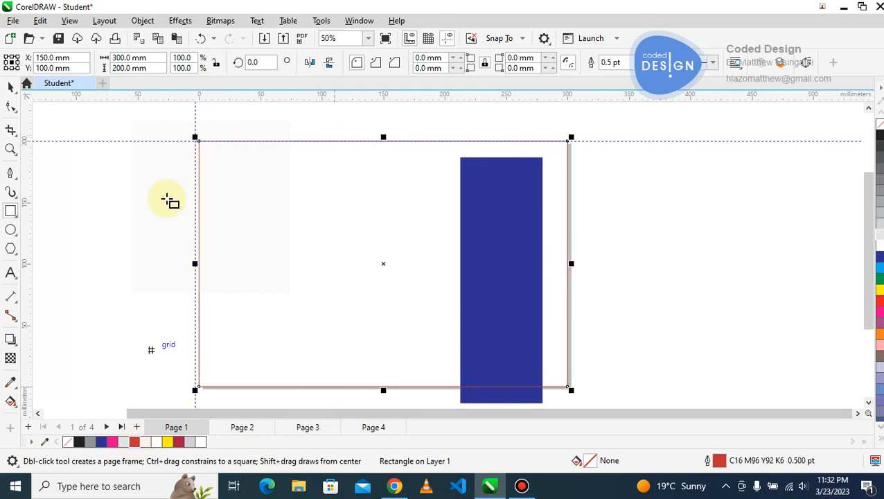
# Give the near-white rectangle the same red outline, and remove that outline again.
pyautogui.click(156, 142)
pyautogui.press('space')
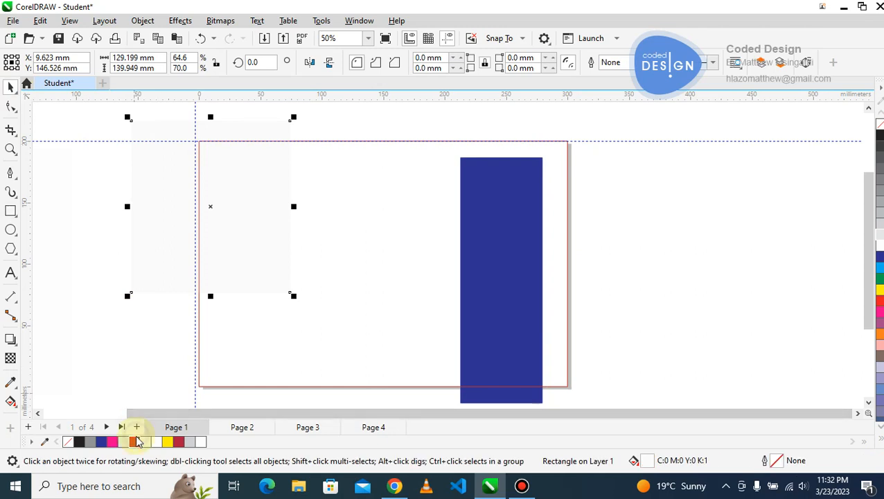
pyautogui.rightClick(134, 442)
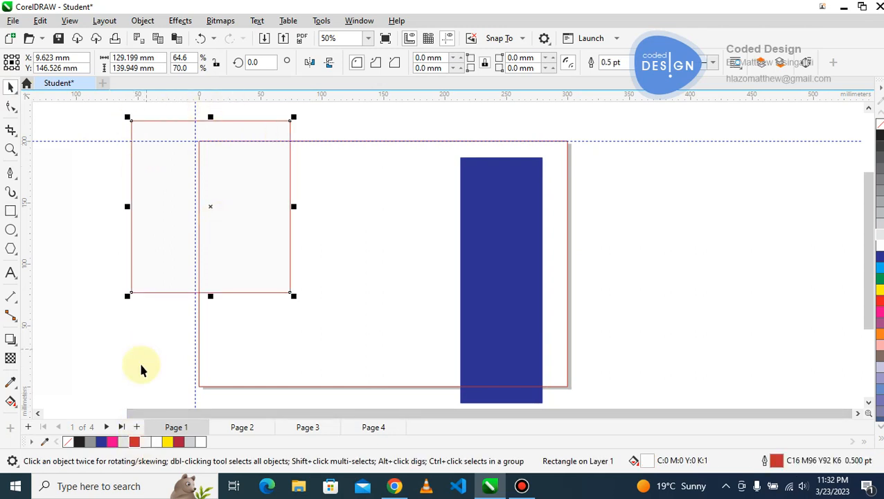
pyautogui.rightClick(68, 441)
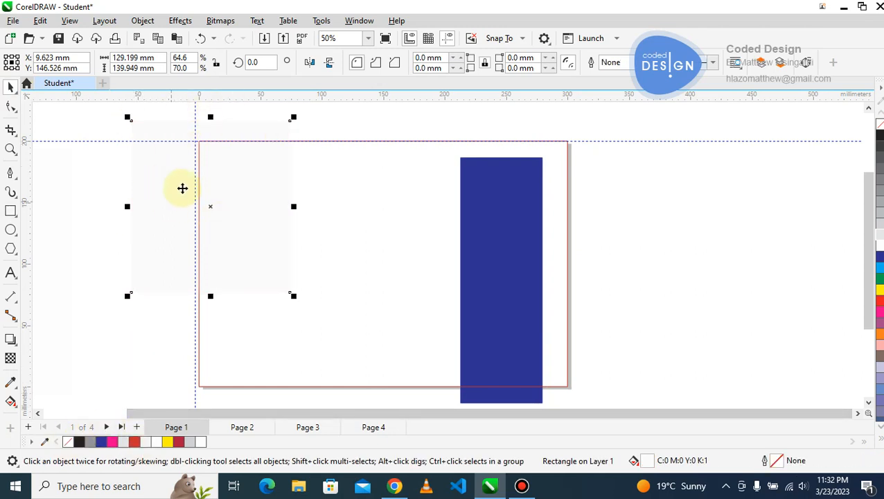
# Delete the red page-sized frame rectangle.
pyautogui.click(356, 223)
pyautogui.press('Delete')
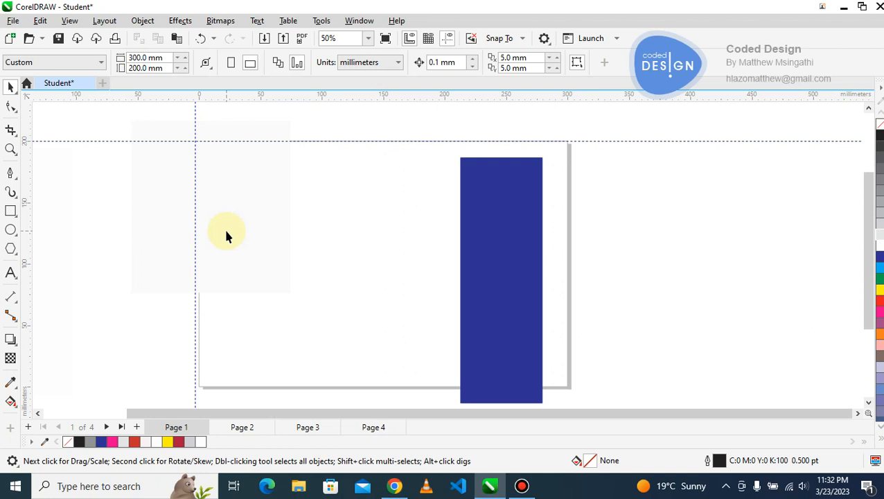
# Switch the document to Wireframe view to reveal the outlines of all rectangles on and around the page.
pyautogui.click(69, 21)
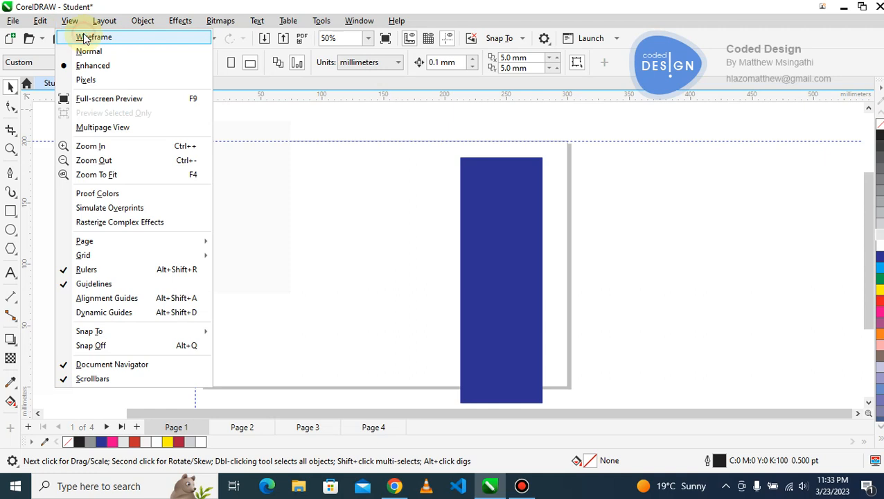
pyautogui.click(84, 38)
pyautogui.press('z')
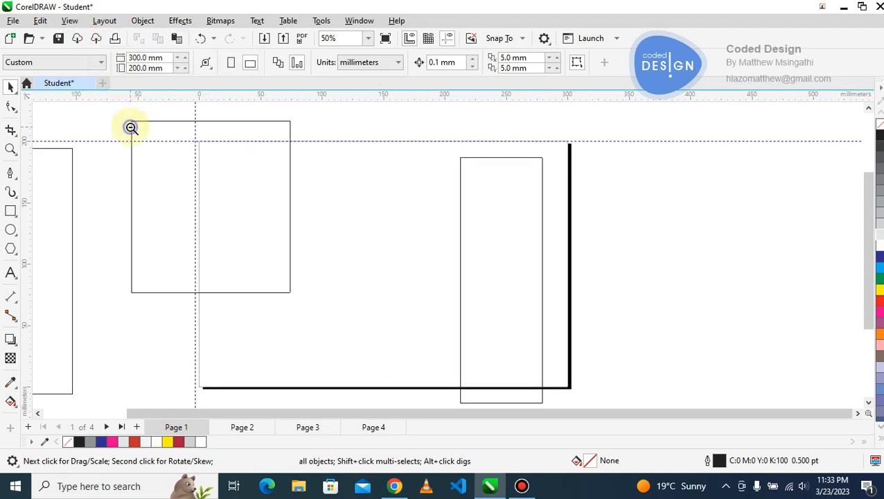
pyautogui.rightClick(130, 126)
pyautogui.click(11, 86)
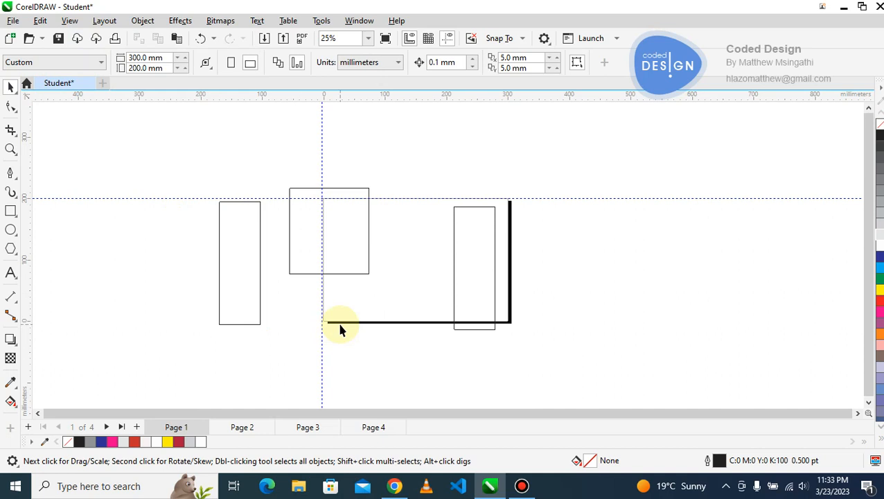
# Delete the tall rectangle beside the page and the large one overlapping the page's upper-left corner.
pyautogui.click(236, 236)
pyautogui.press('Delete')
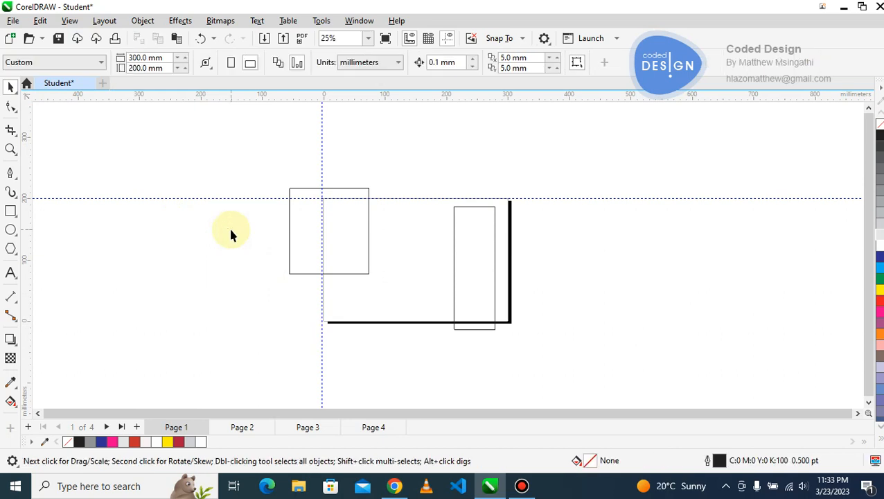
pyautogui.click(293, 222)
pyautogui.press('Delete')
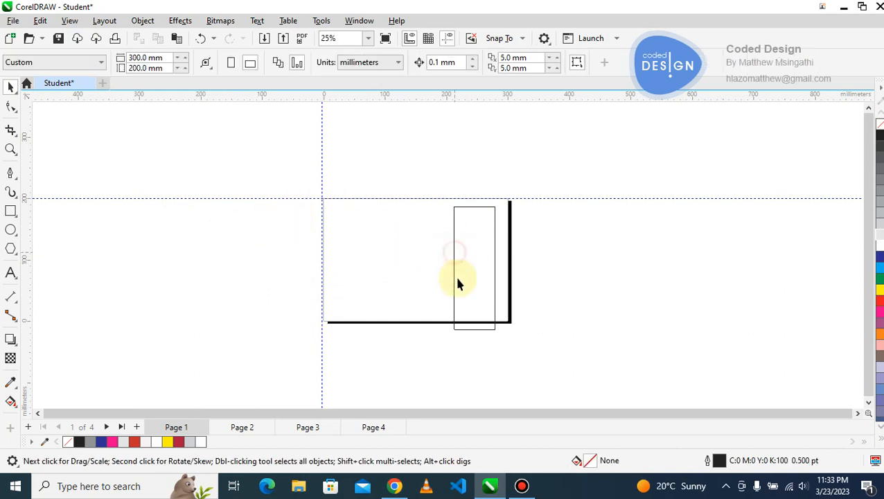
pyautogui.click(474, 329)
pyautogui.moveTo(474, 331); pyautogui.dragTo(333, 302)
pyautogui.press('Escape')
# Switch to Normal view and add a shorter copy of the blue rectangle to its left, with its top on the page's upper edge.
pyautogui.click(71, 21)
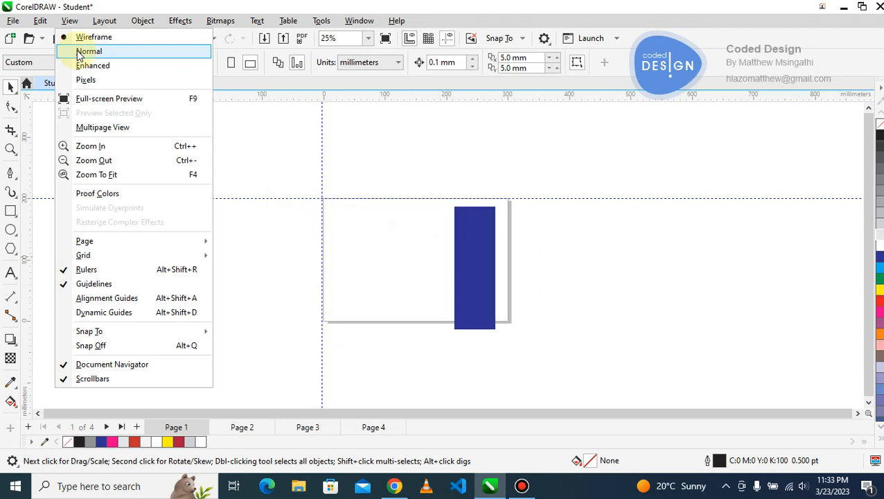
pyautogui.click(84, 52)
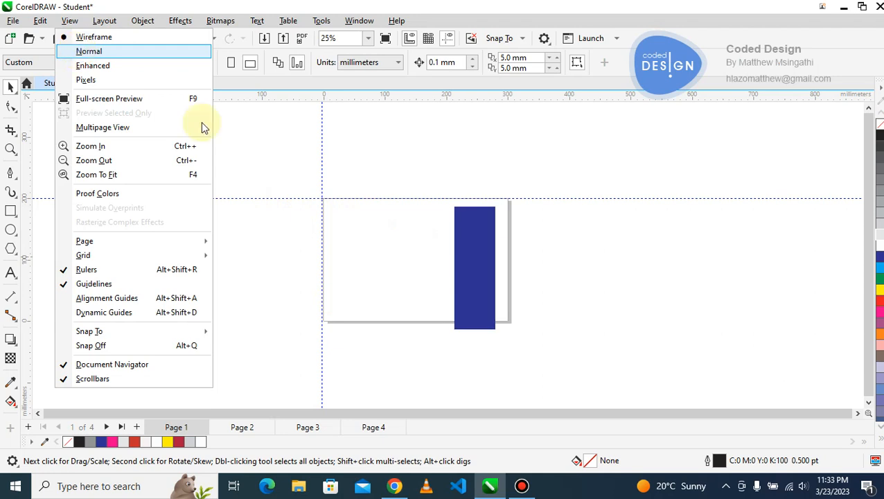
pyautogui.moveTo(466, 259); pyautogui.dragTo(385, 249)
pyautogui.click(452, 252)
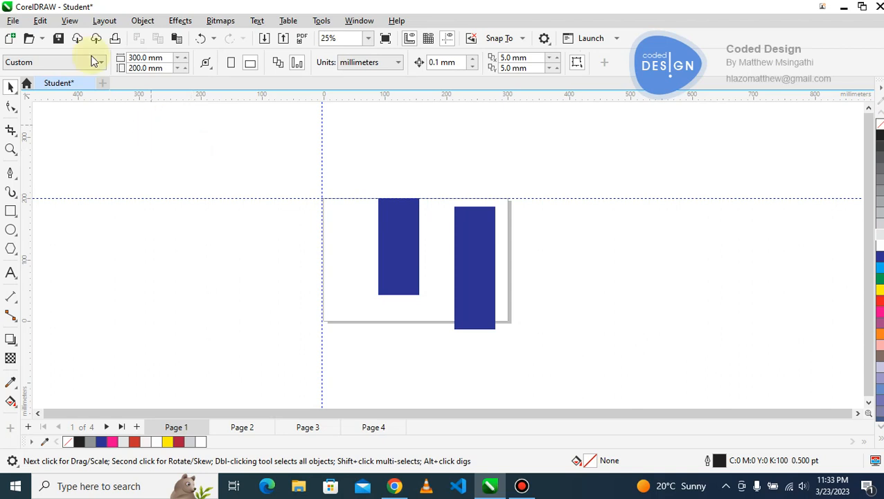
# Switch the document display to Pixels view.
pyautogui.click(68, 22)
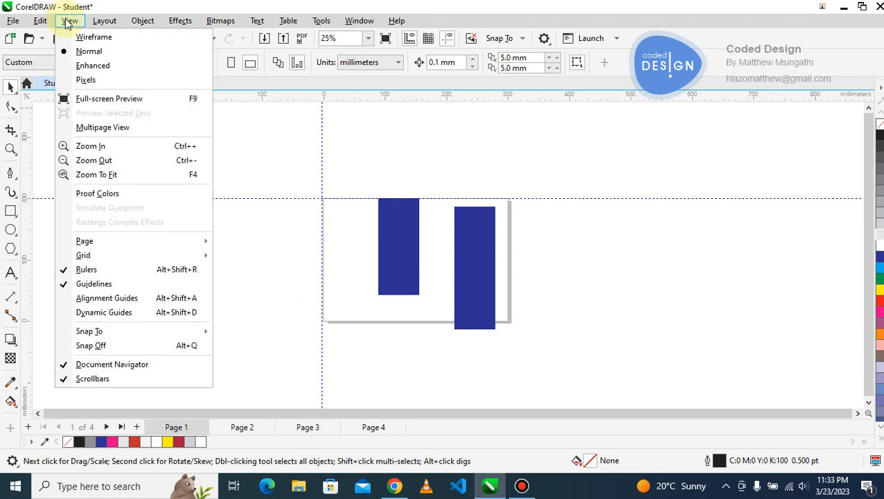
pyautogui.click(82, 81)
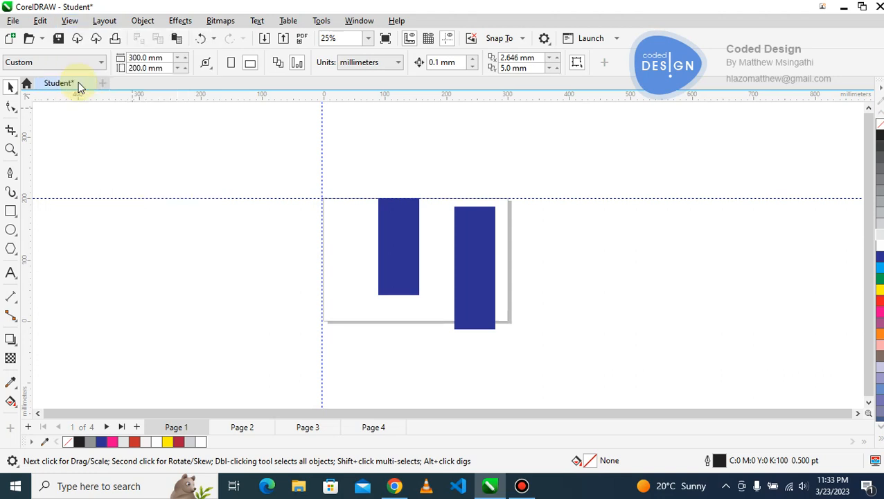
# Examine the shorter blue rectangle's left edge in Pixels view at up to 1600% zoom, and return to 50%.
pyautogui.press('z')
pyautogui.click(413, 240)
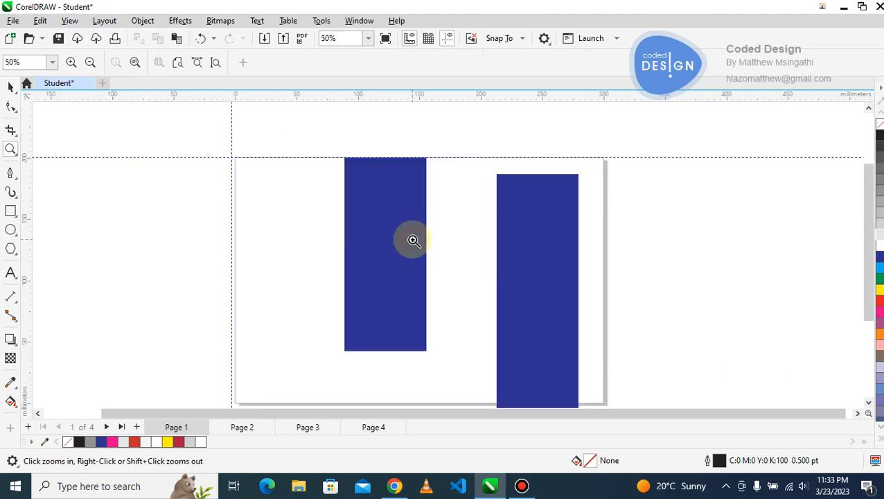
pyautogui.click(391, 248)
pyautogui.click(391, 248)
pyautogui.click(230, 237)
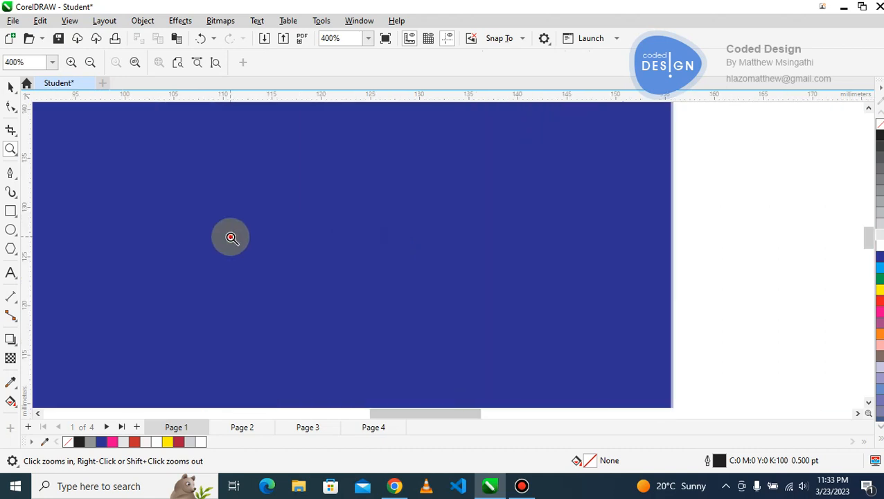
pyautogui.click(230, 237)
pyautogui.click(231, 238)
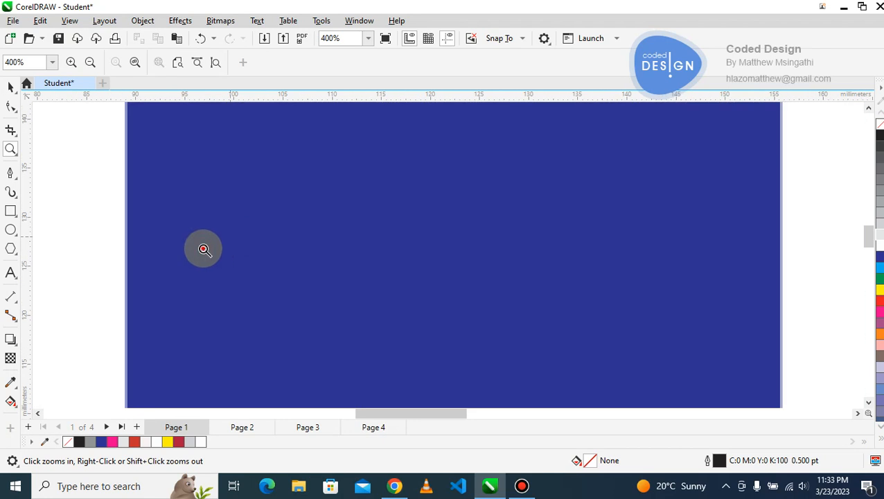
pyautogui.click(203, 249)
pyautogui.click(205, 247)
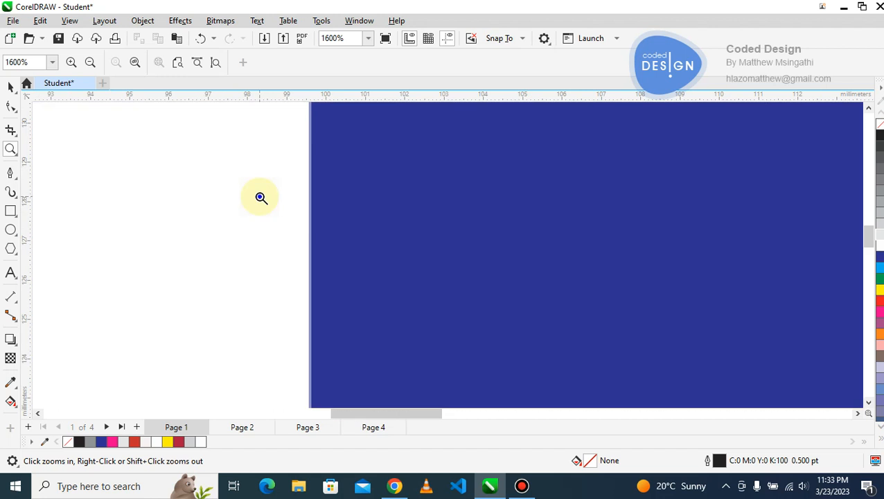
pyautogui.rightClick(259, 197)
pyautogui.rightClick(260, 197)
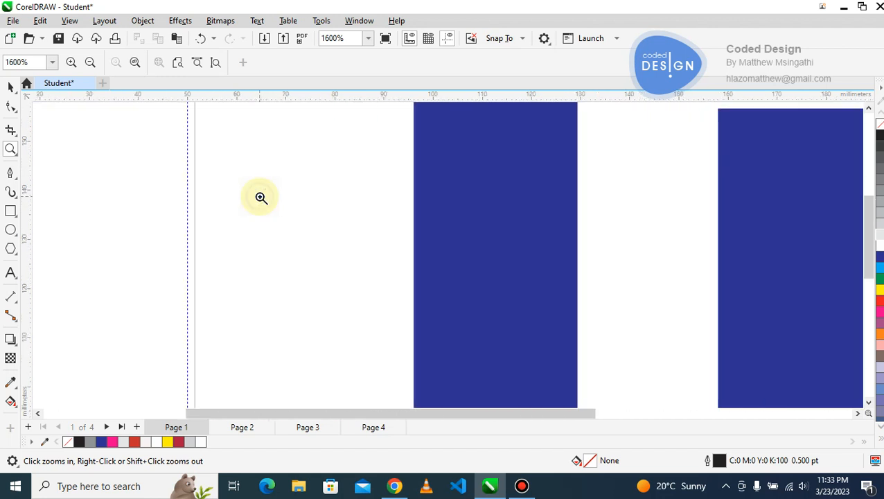
pyautogui.rightClick(260, 197)
pyautogui.rightClick(260, 197)
pyautogui.rightClick(260, 197)
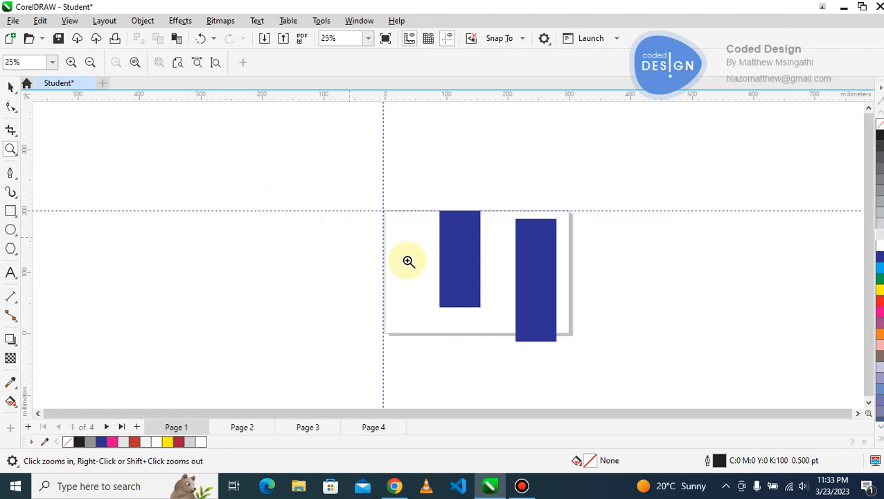
pyautogui.click(449, 261)
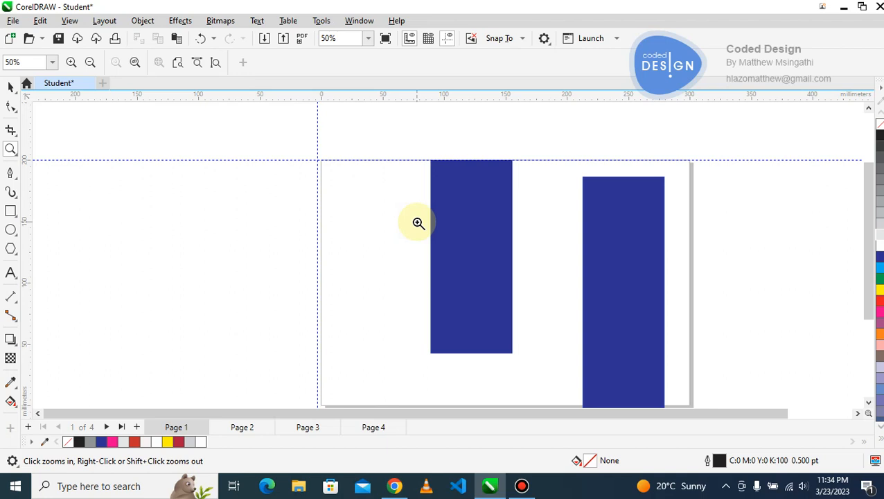
# Switch the document display to Enhanced view.
pyautogui.click(69, 21)
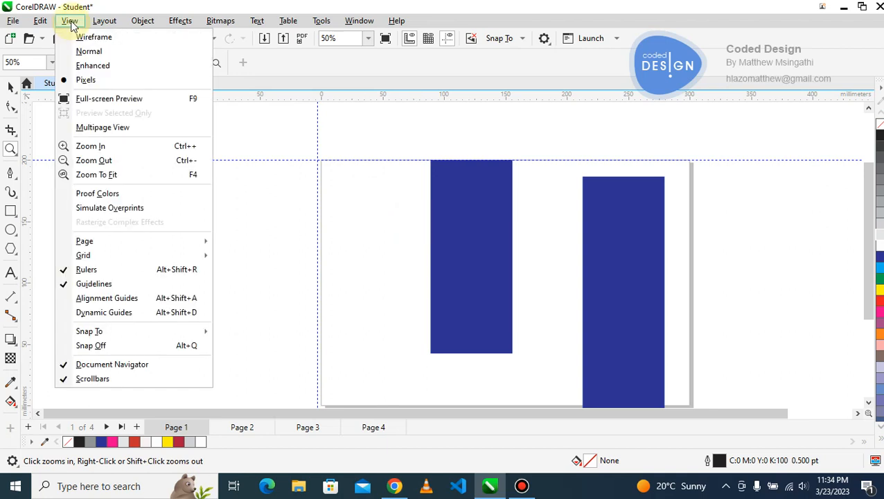
pyautogui.click(70, 65)
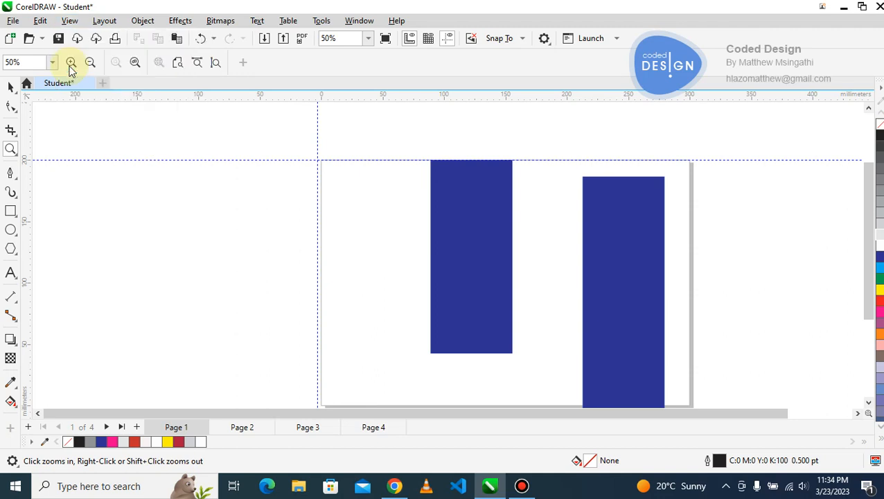
pyautogui.click(394, 485)
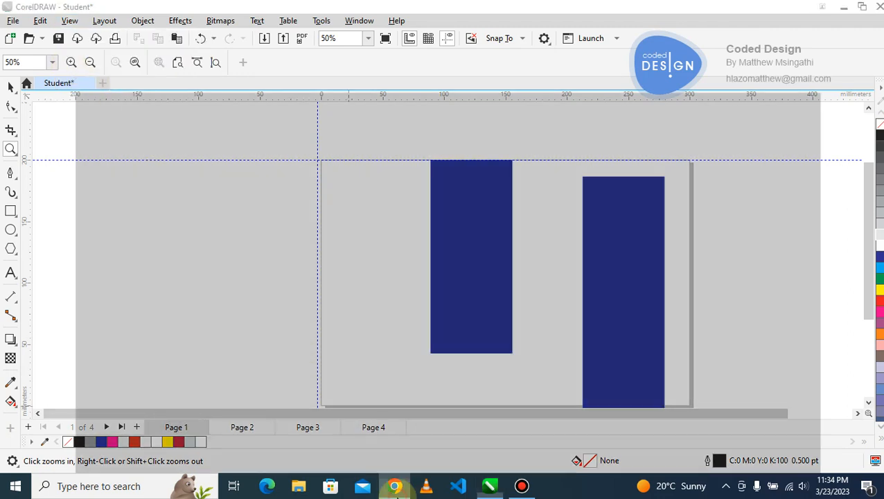
pyautogui.click(174, 12)
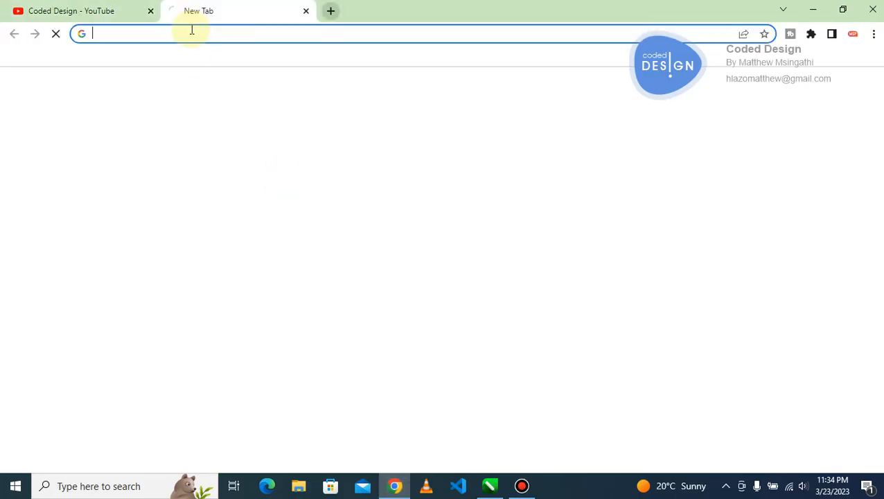
pyautogui.write('ww')
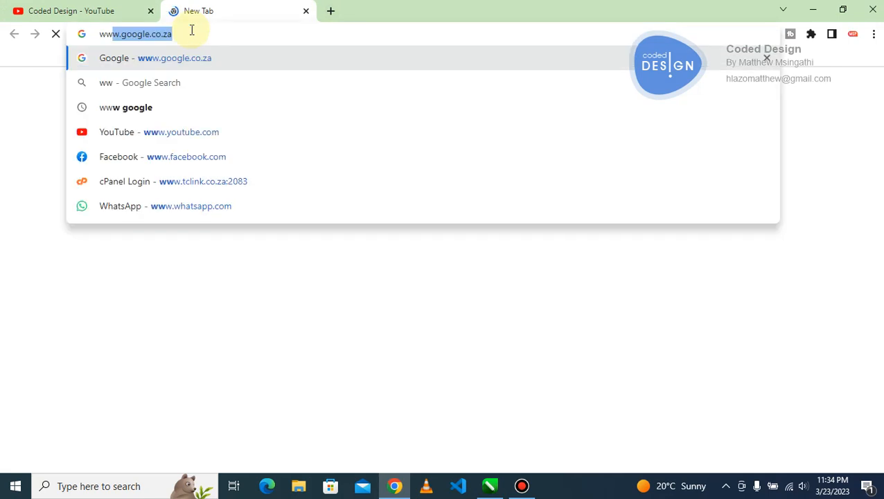
pyautogui.press('Return')
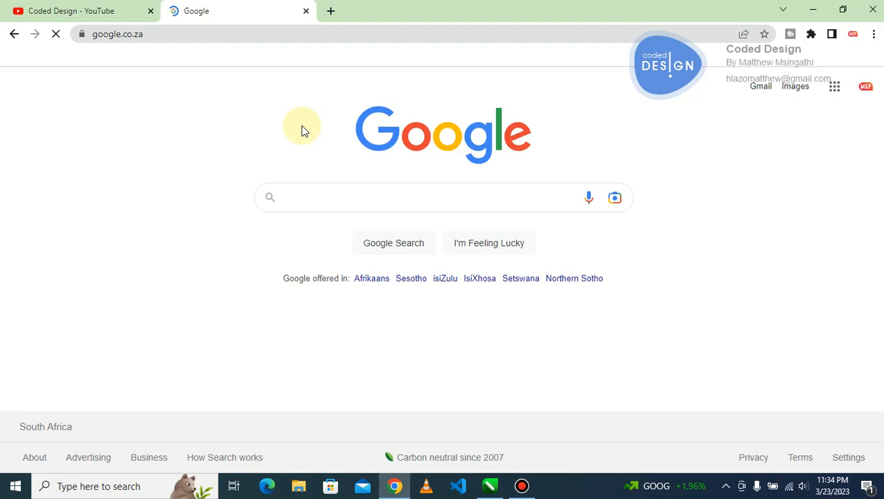
pyautogui.click(789, 91)
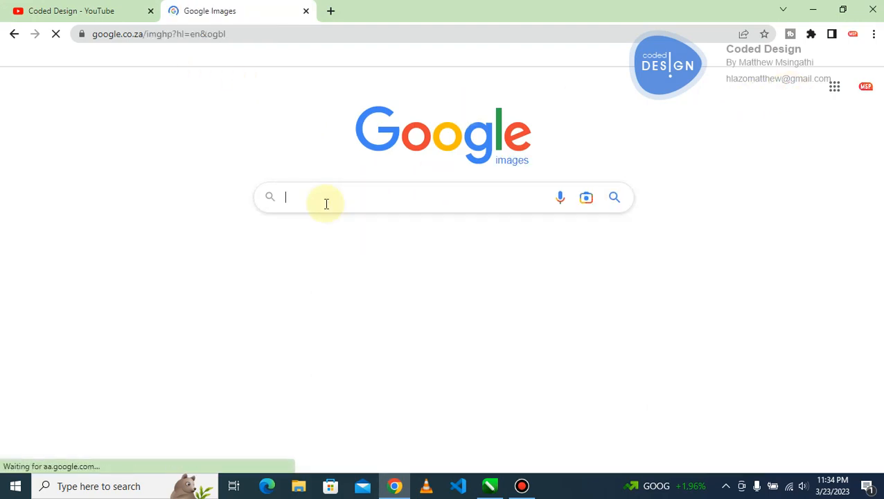
pyautogui.write('dog')
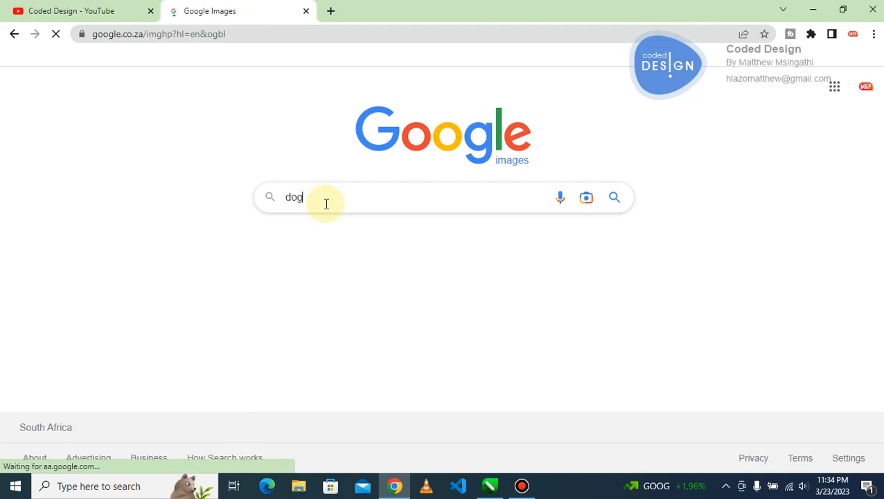
pyautogui.press('Return')
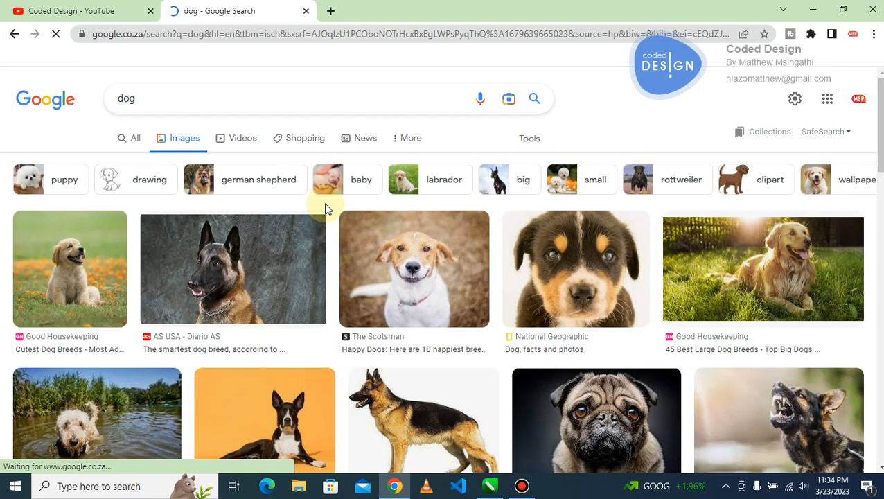
# Copy the Scotsman photo of the brown-and-white dog and paste it into the Student document in CorelDRAW.
pyautogui.rightClick(402, 261)
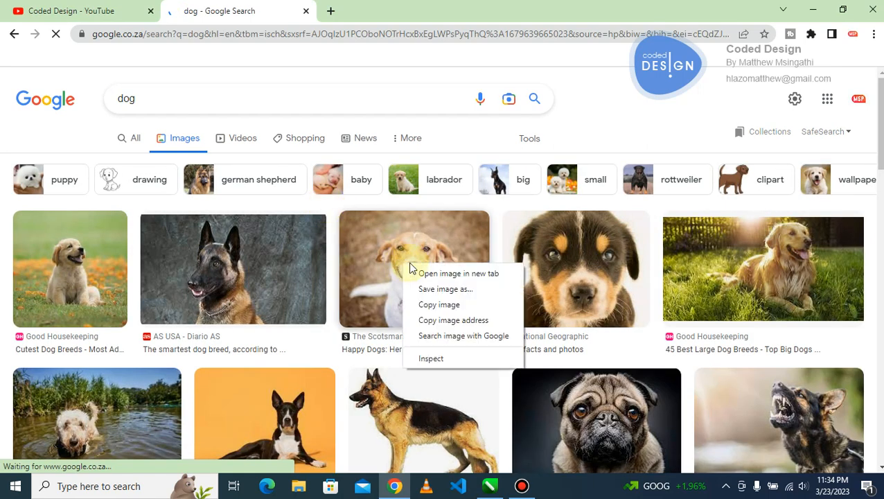
pyautogui.click(431, 309)
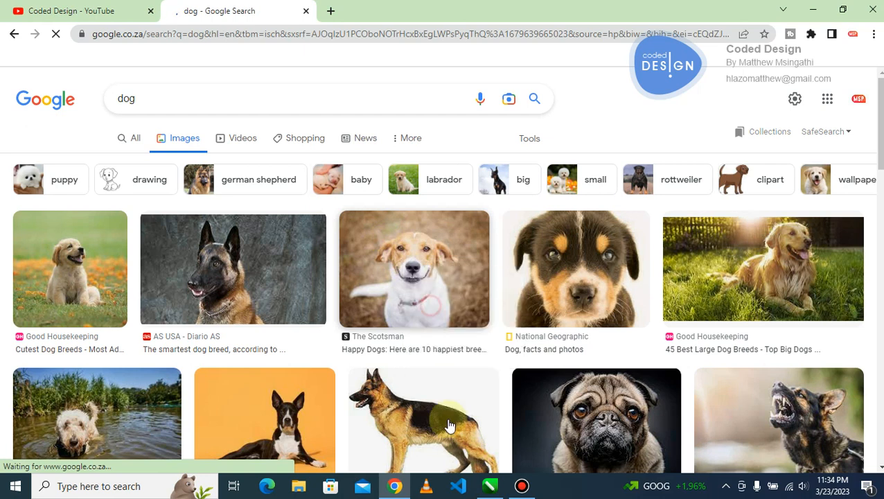
pyautogui.click(490, 485)
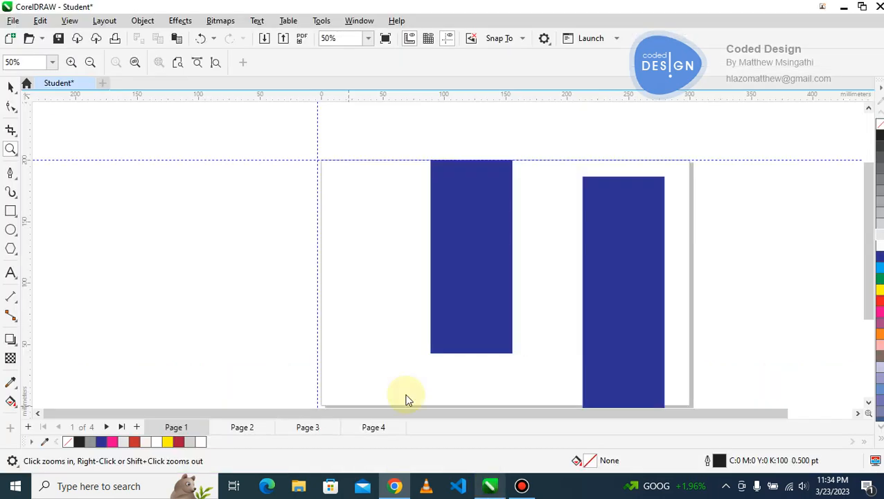
pyautogui.click(224, 269)
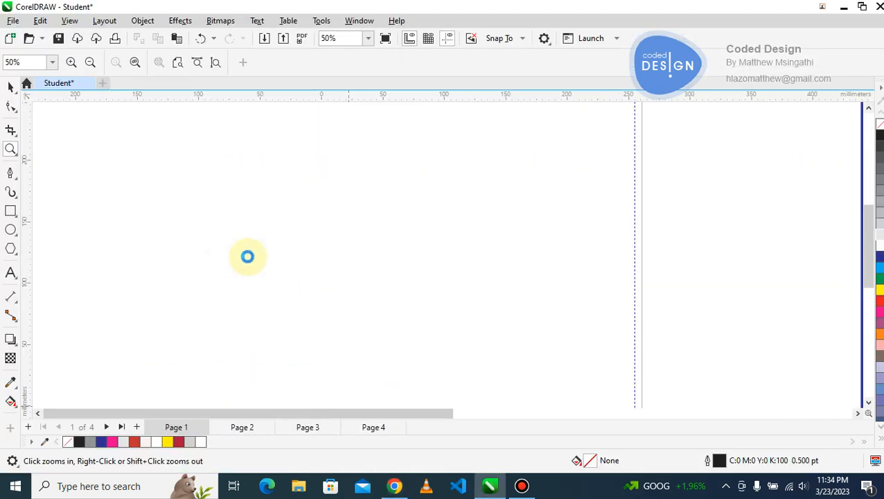
pyautogui.click(324, 239)
pyautogui.rightClick(323, 240)
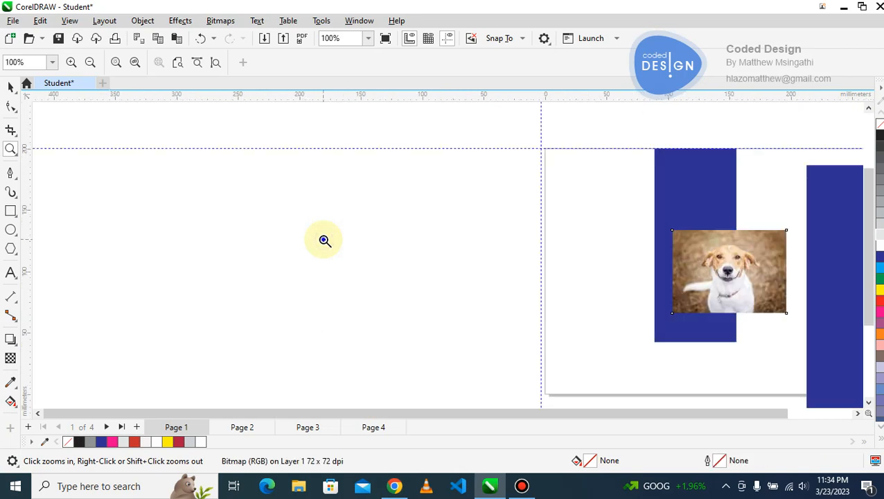
pyautogui.rightClick(323, 239)
pyautogui.click(571, 269)
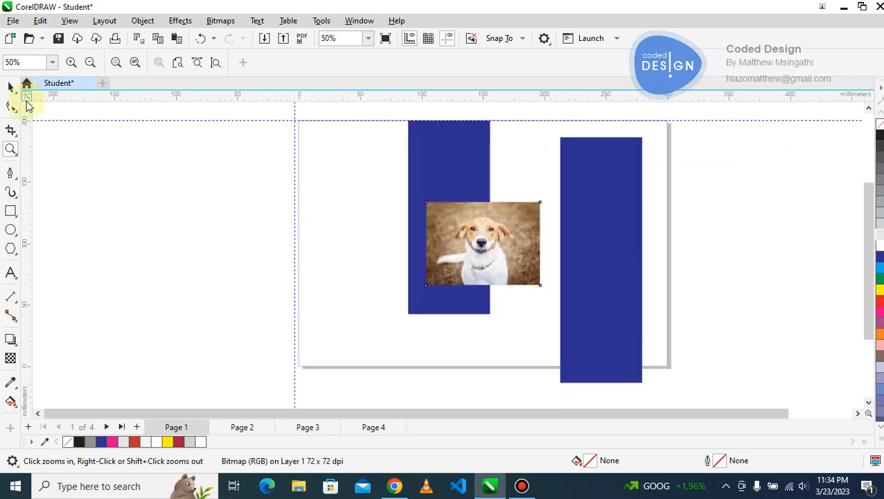
# Examine the pasted dog photo in Enhanced view at up to 400% zoom.
pyautogui.click(11, 86)
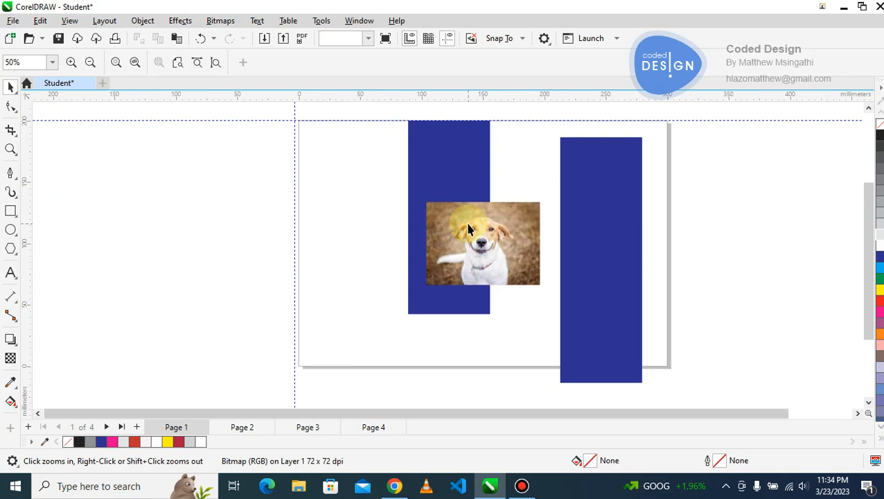
pyautogui.press('z')
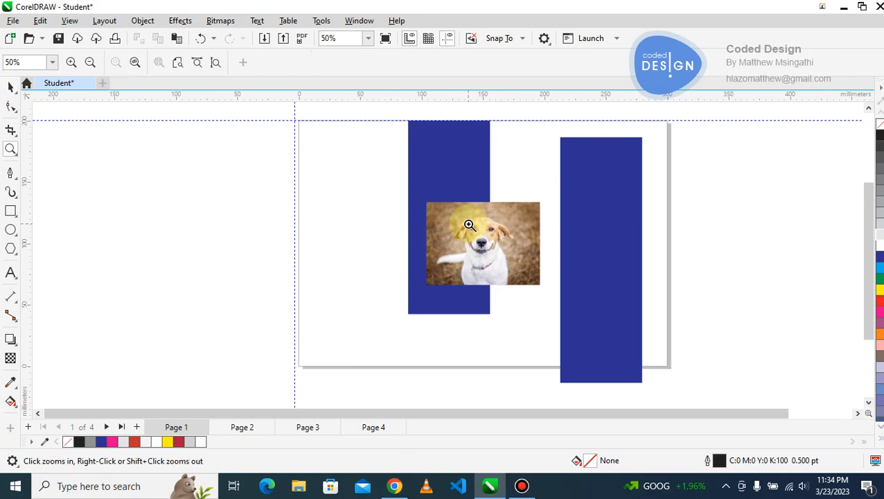
pyautogui.click(469, 225)
pyautogui.click(464, 291)
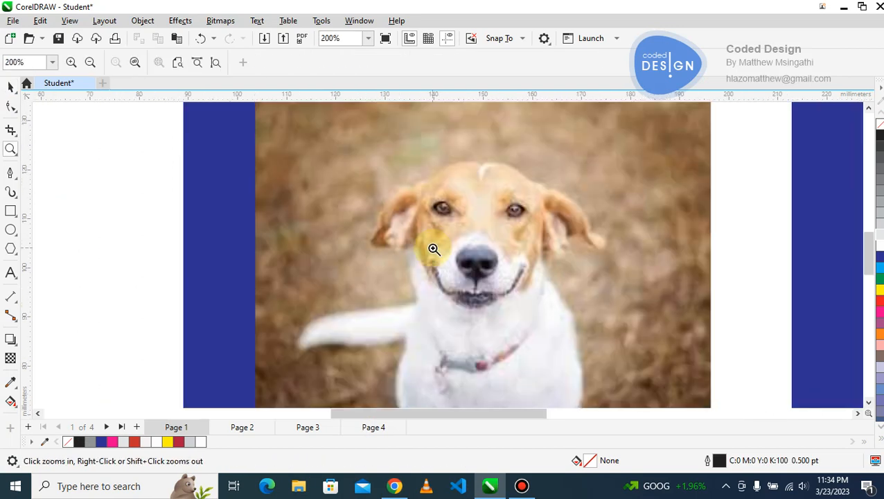
pyautogui.click(434, 249)
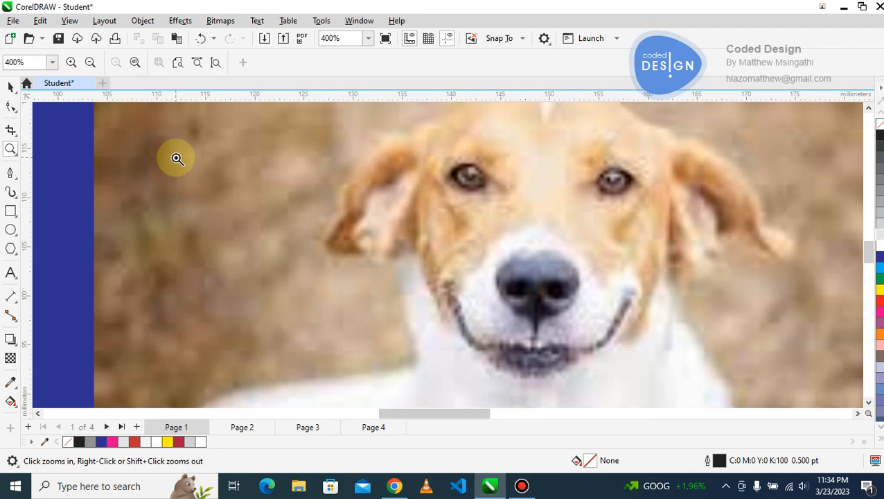
# Switch to Wireframe view and examine how the dog photo and the rectangles are drawn at different zoom levels.
pyautogui.click(8, 88)
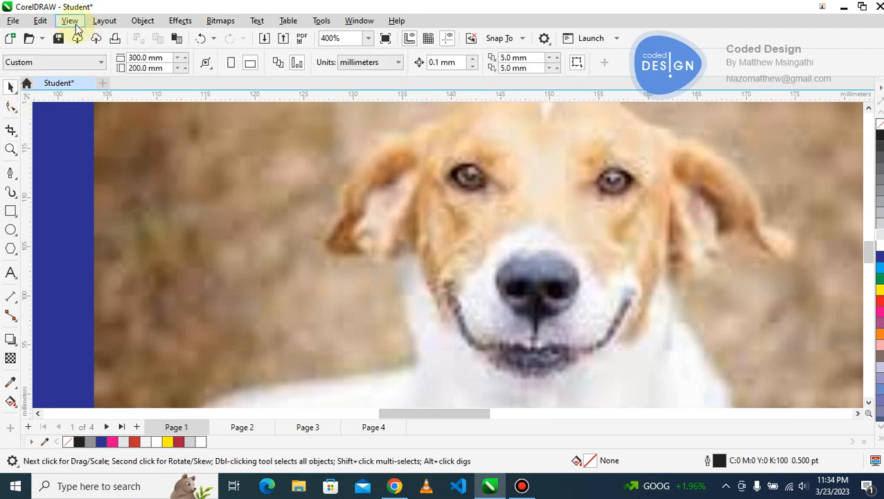
pyautogui.click(71, 20)
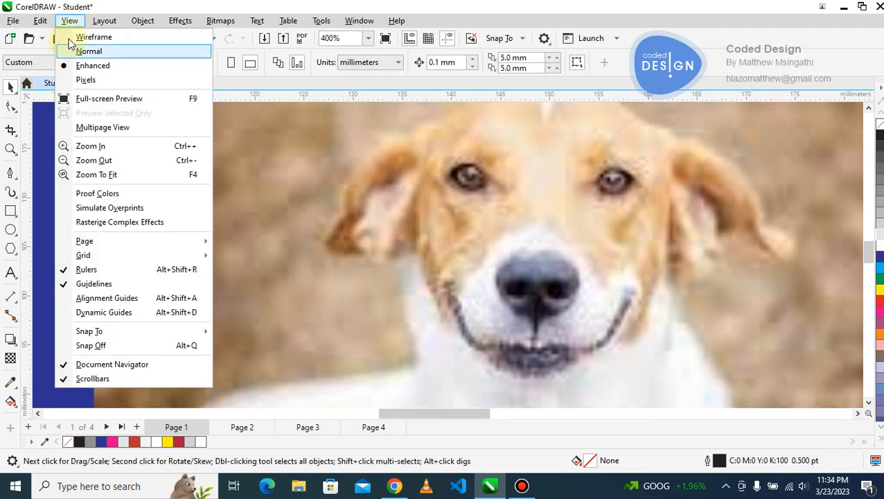
pyautogui.click(82, 37)
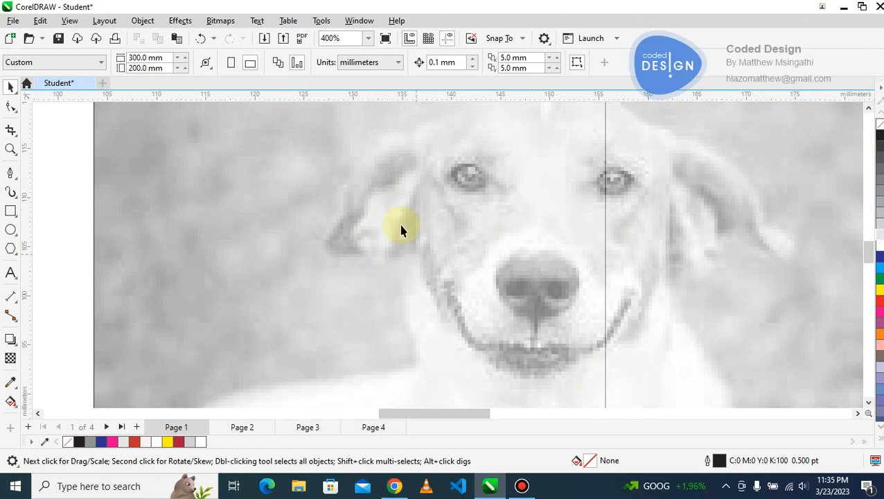
pyautogui.press('z')
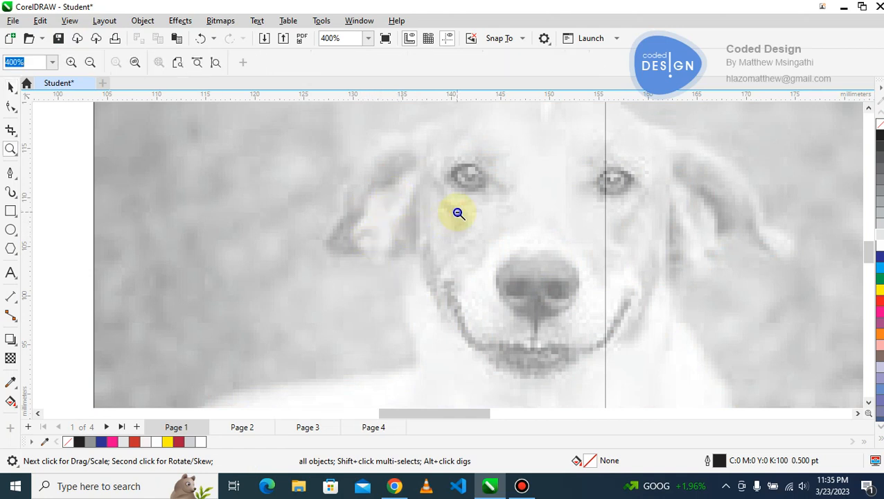
pyautogui.rightClick(458, 211)
pyautogui.rightClick(458, 211)
pyautogui.click(440, 247)
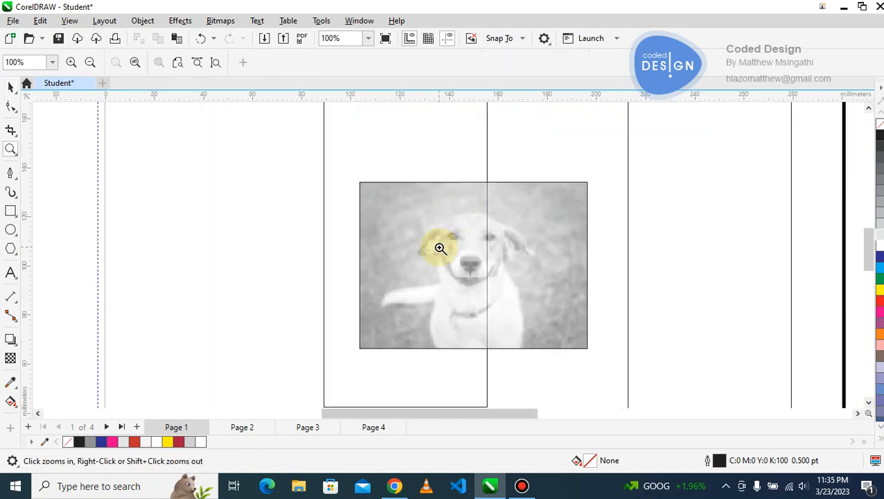
# Switch to Normal view and examine the dog photo at 400% zoom.
pyautogui.click(9, 89)
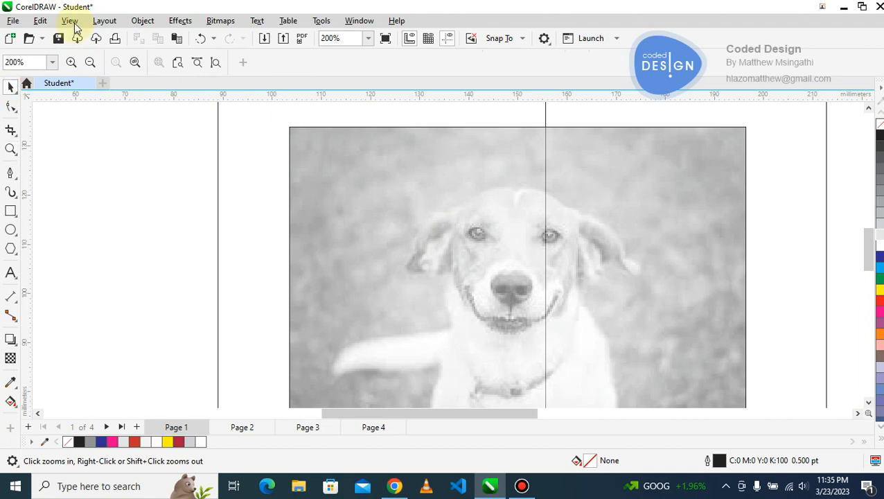
pyautogui.click(70, 20)
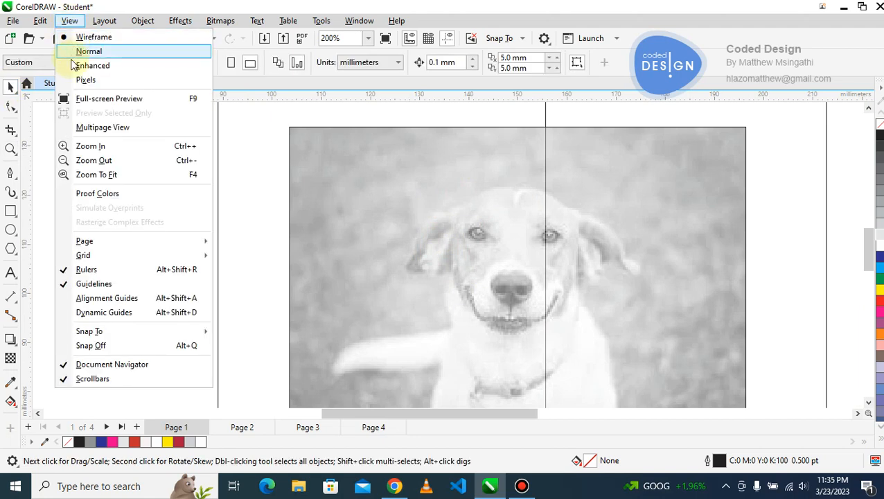
pyautogui.click(71, 51)
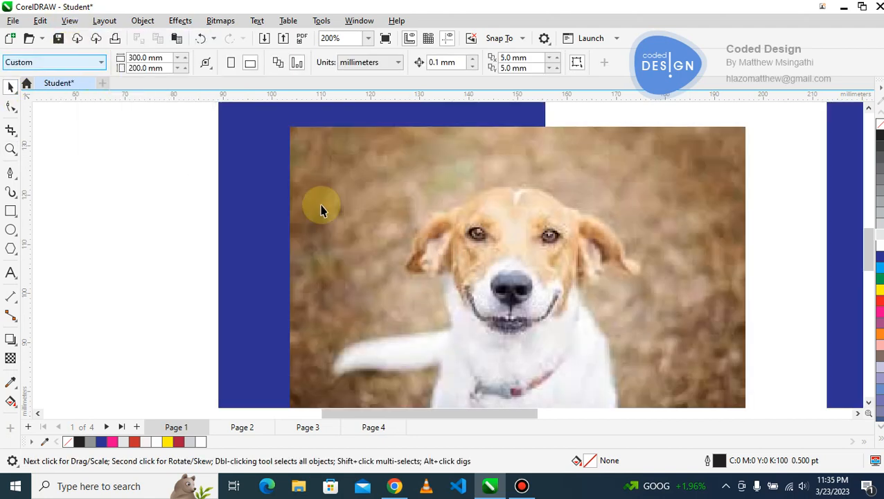
pyautogui.press('z')
pyautogui.click(364, 209)
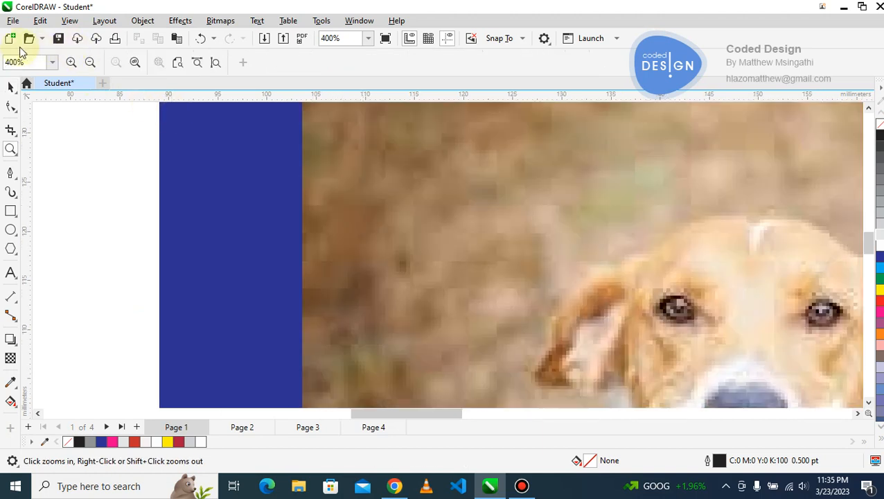
# Return to Enhanced view and examine the dog's ear and eye at 800% zoom.
pyautogui.click(69, 20)
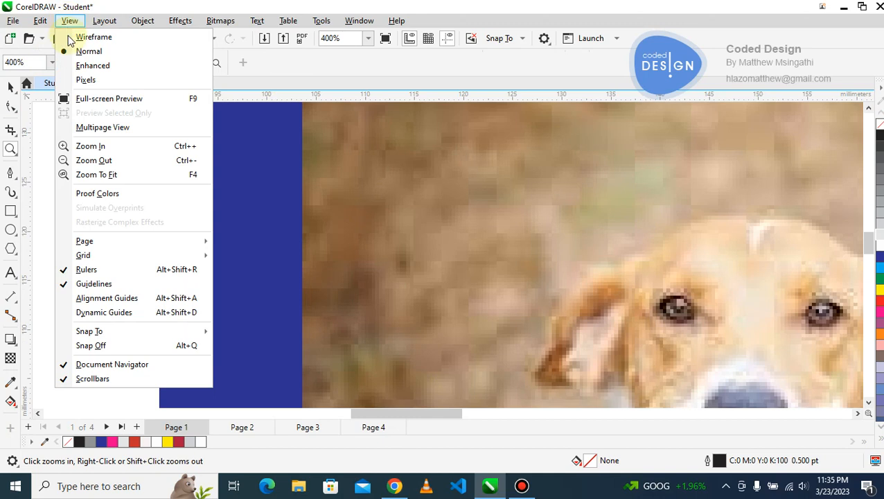
pyautogui.click(83, 66)
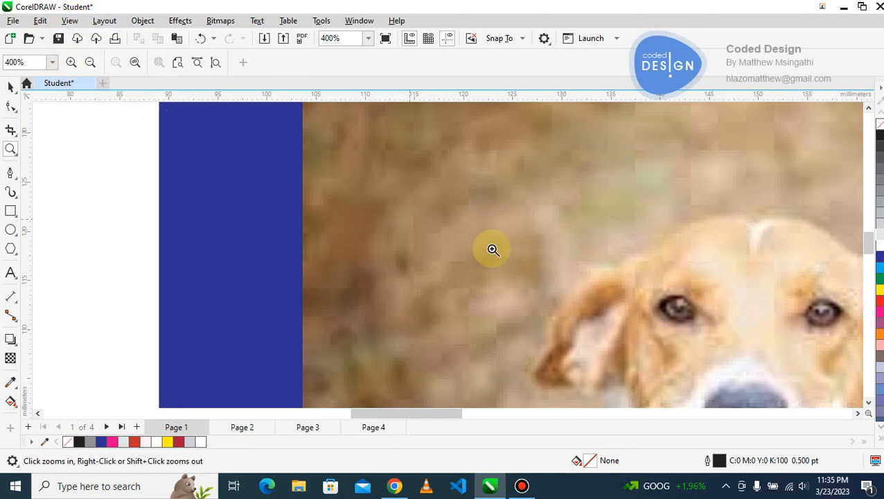
pyautogui.click(572, 301)
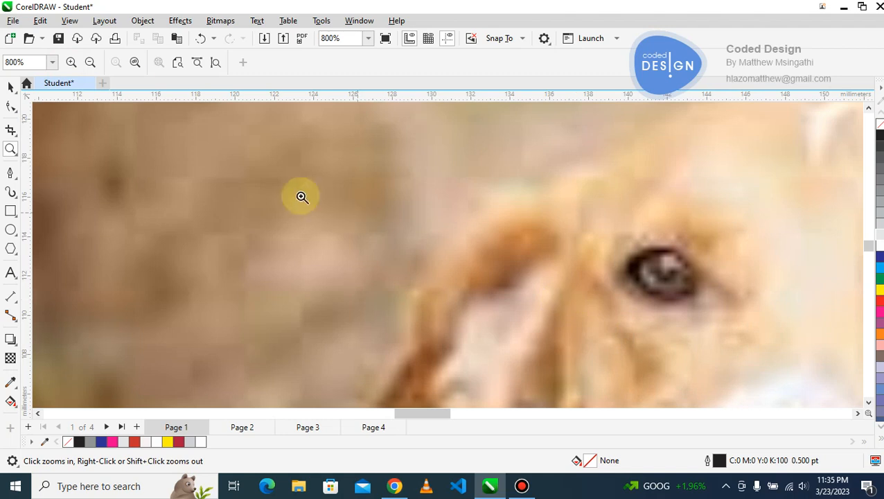
# Compare the dog's eye at 800% zoom by changing to Normal view and back to Enhanced view.
pyautogui.click(72, 20)
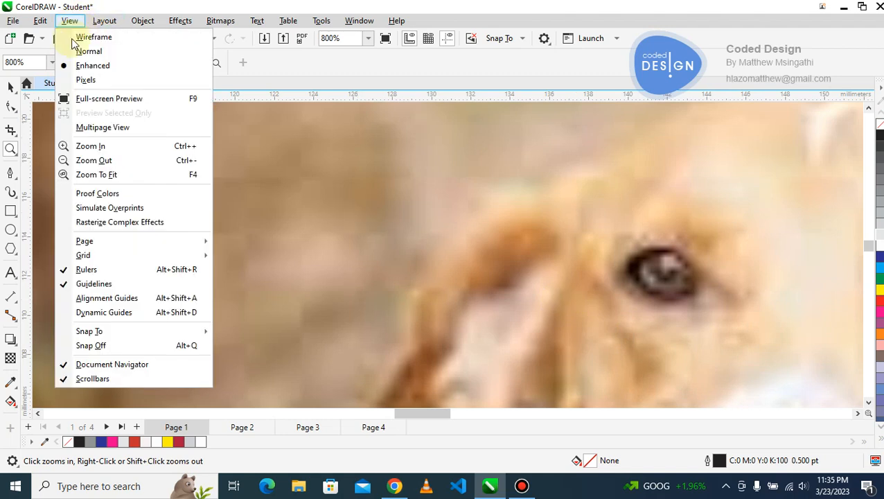
pyautogui.click(68, 52)
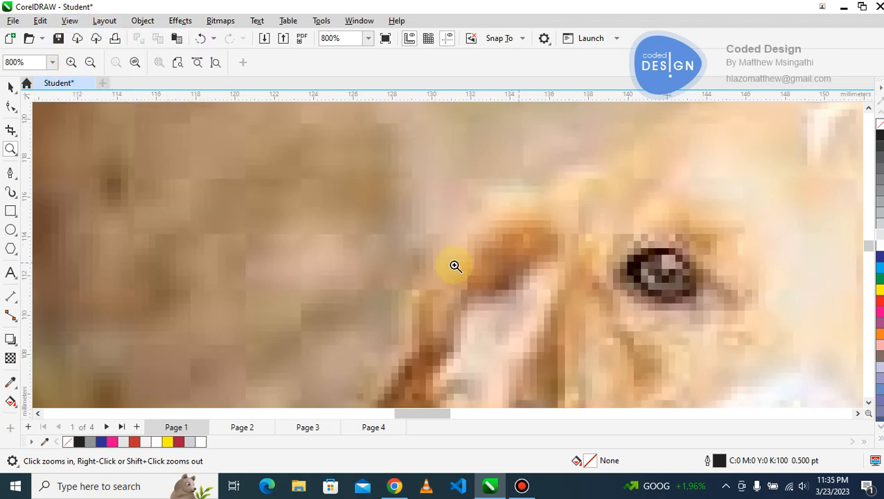
pyautogui.click(72, 21)
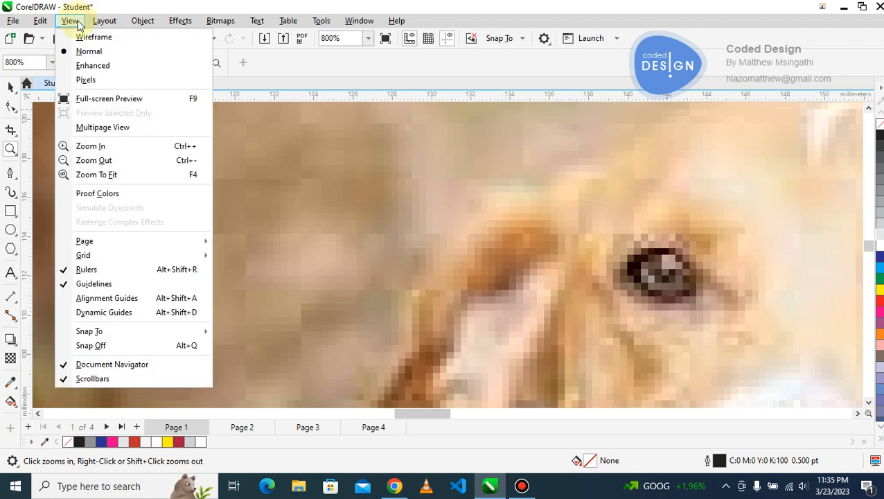
pyautogui.click(66, 70)
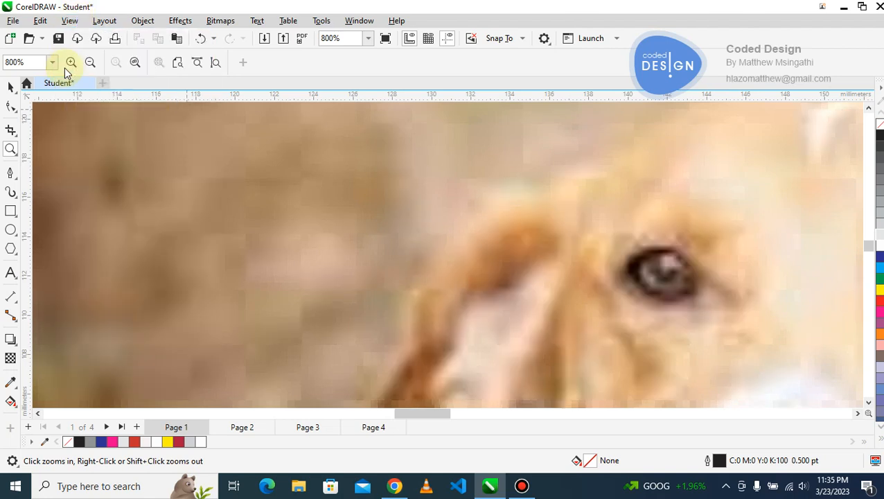
# Switch to Normal view and examine the dog's ear and eyes at 800% zoom.
pyautogui.rightClick(436, 262)
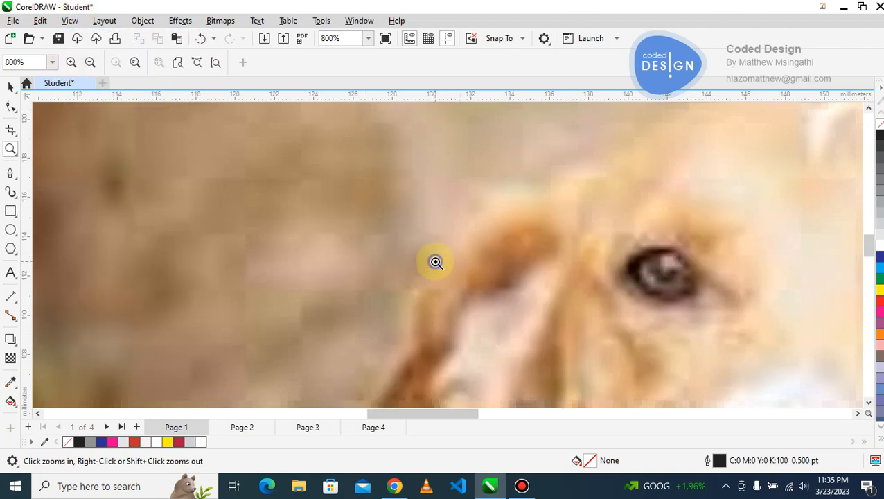
pyautogui.rightClick(436, 262)
pyautogui.rightClick(436, 262)
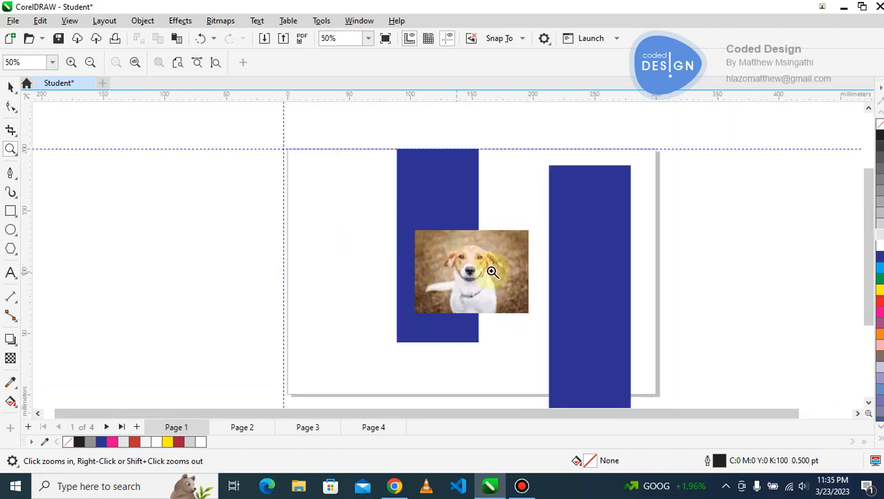
pyautogui.rightClick(442, 272)
pyautogui.click(511, 270)
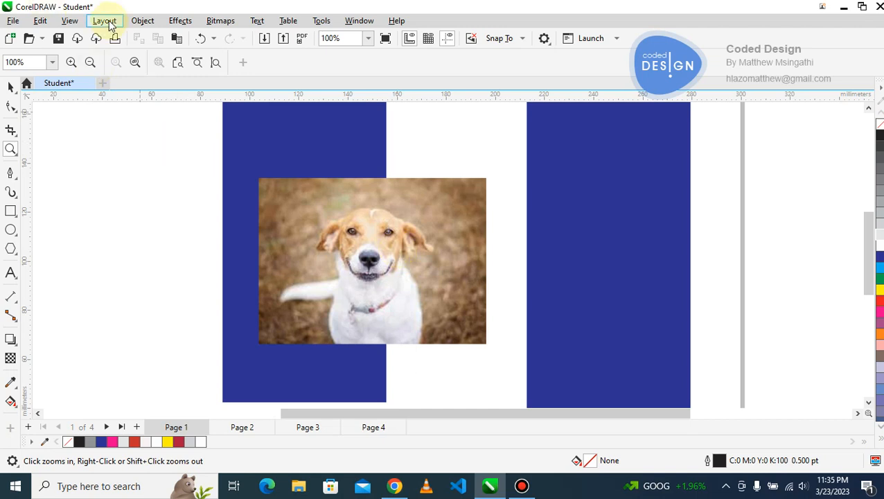
pyautogui.click(69, 21)
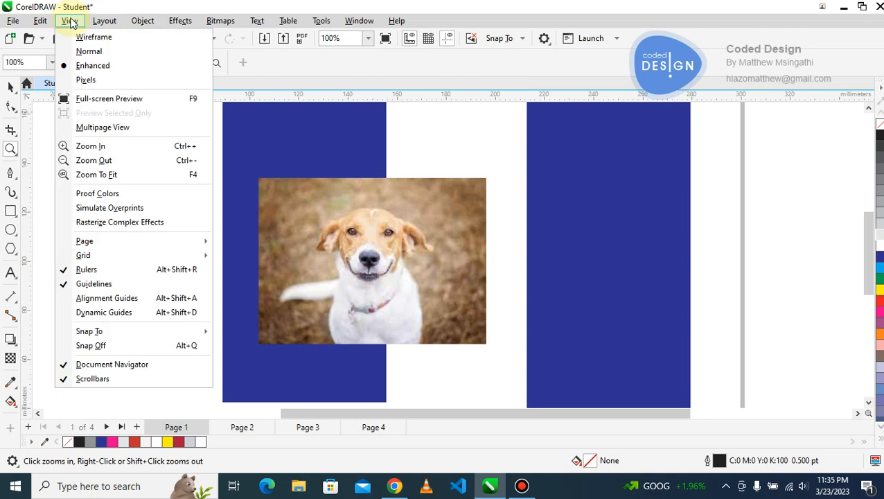
pyautogui.click(71, 52)
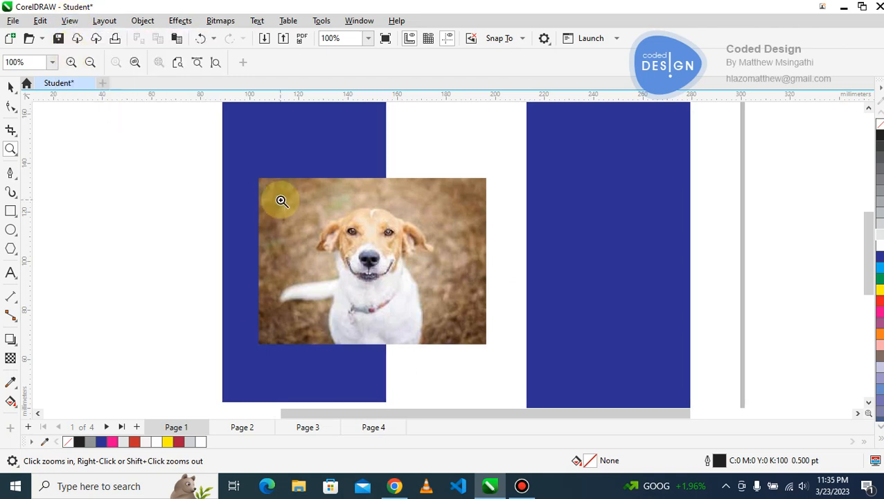
pyautogui.click(365, 256)
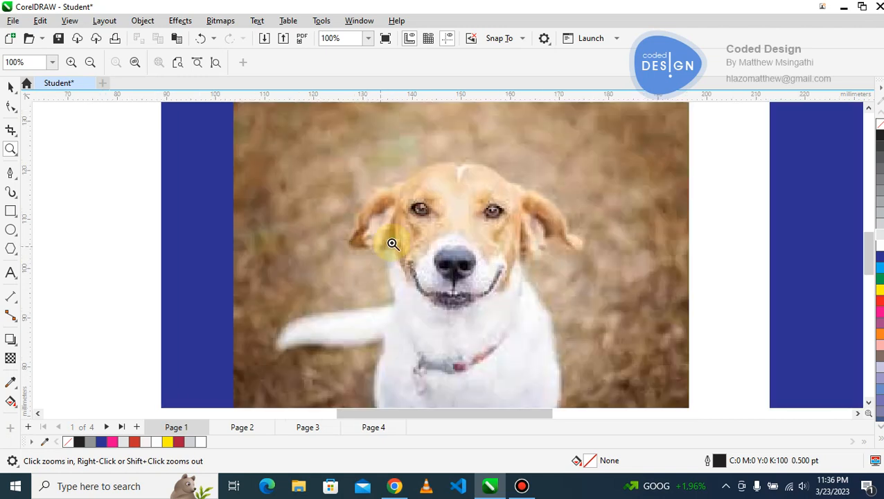
pyautogui.click(409, 227)
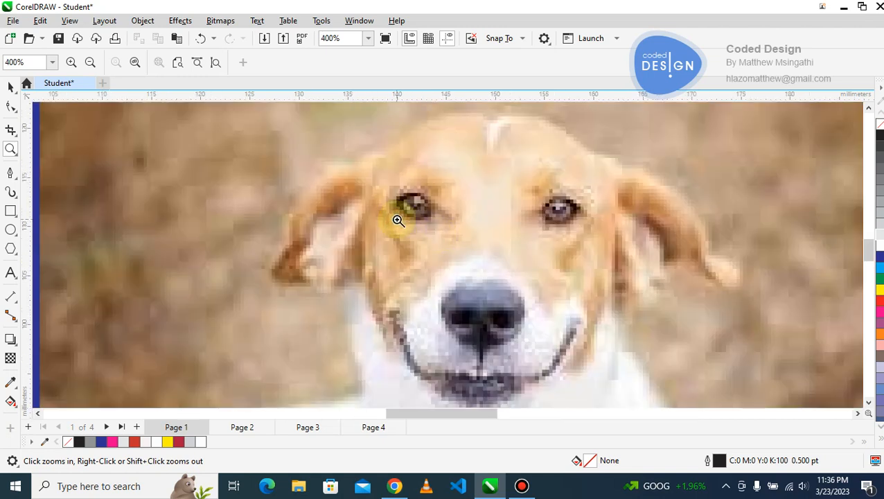
pyautogui.click(398, 220)
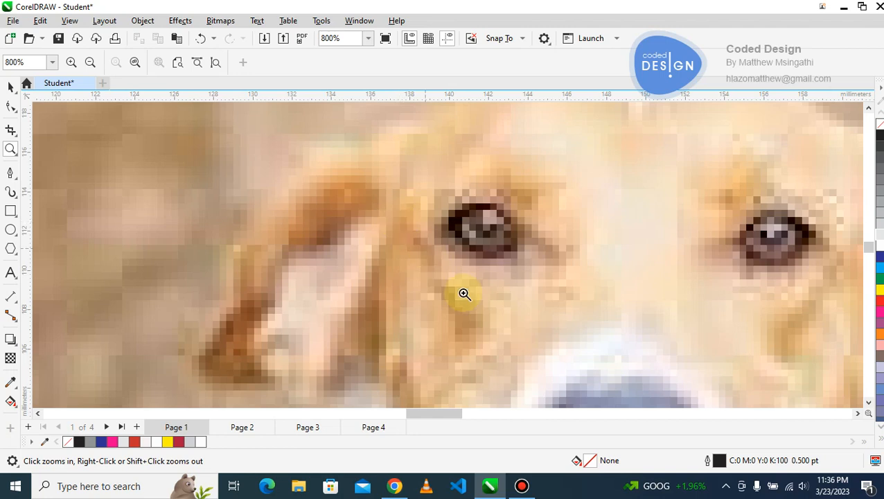
pyautogui.click(521, 486)
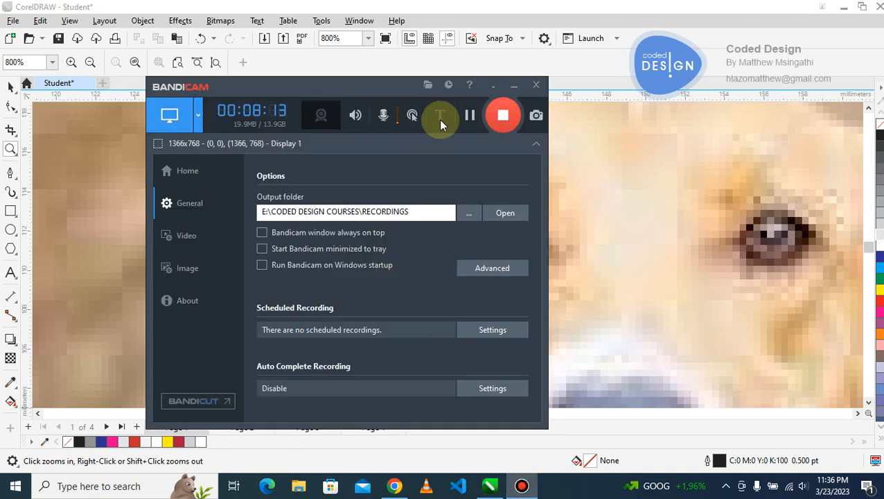
pyautogui.click(469, 115)
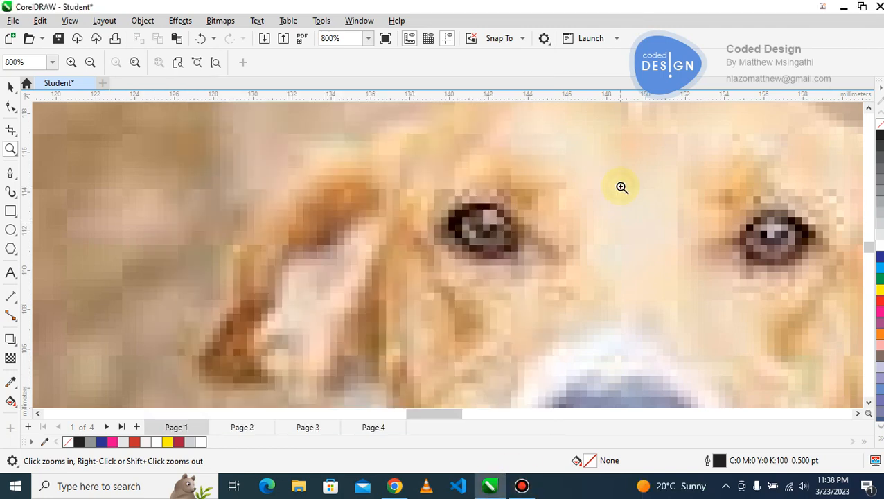
# Compare the pixels around the dog's eyes in Normal view at 1600% and 800% zoom.
pyautogui.click(622, 187)
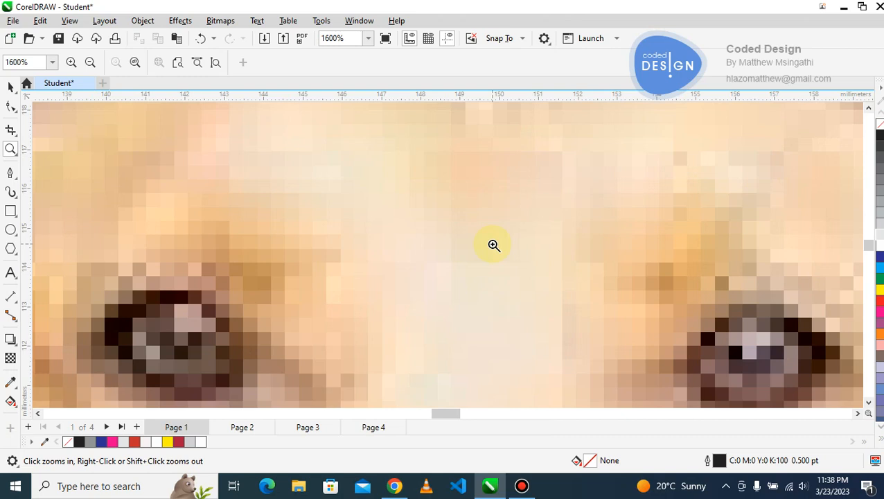
pyautogui.rightClick(494, 245)
pyautogui.rightClick(492, 247)
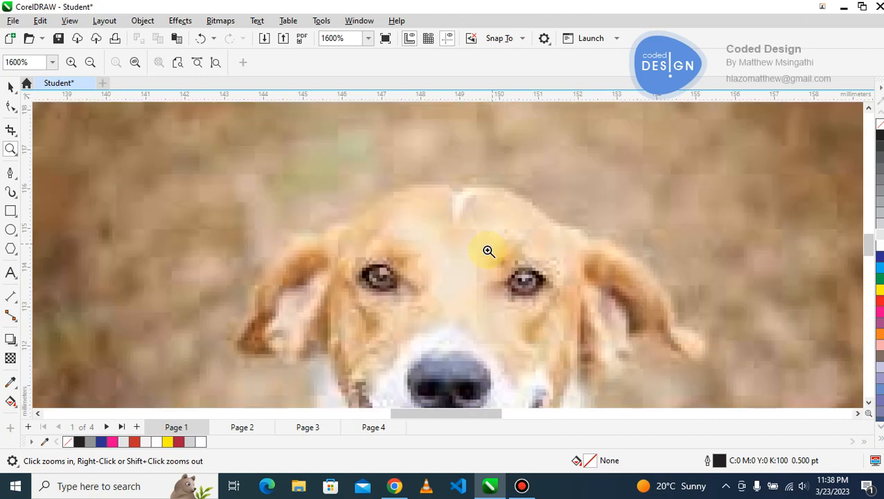
pyautogui.click(390, 287)
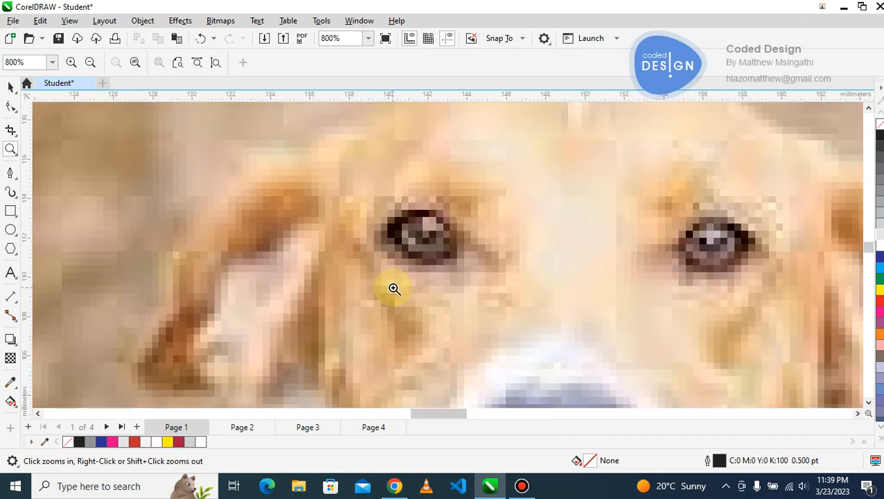
pyautogui.rightClick(363, 209)
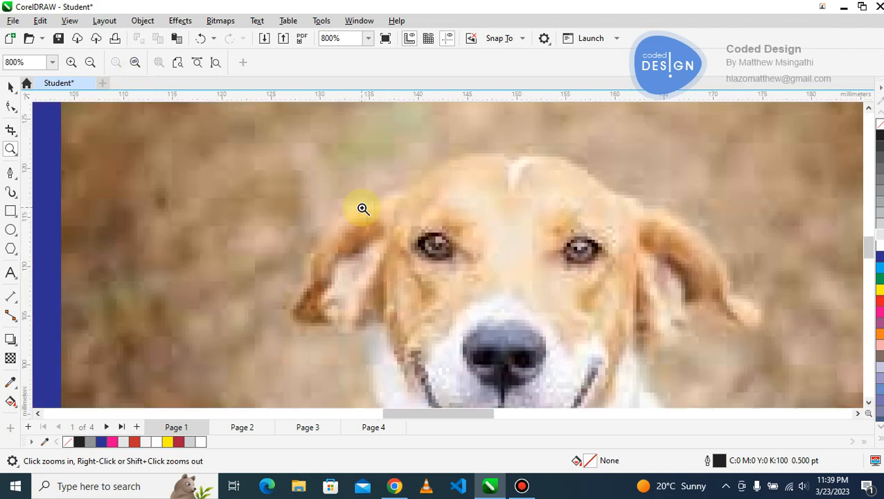
# Check which view mode is active and examine the dog's eye at 800% zoom.
pyautogui.click(70, 20)
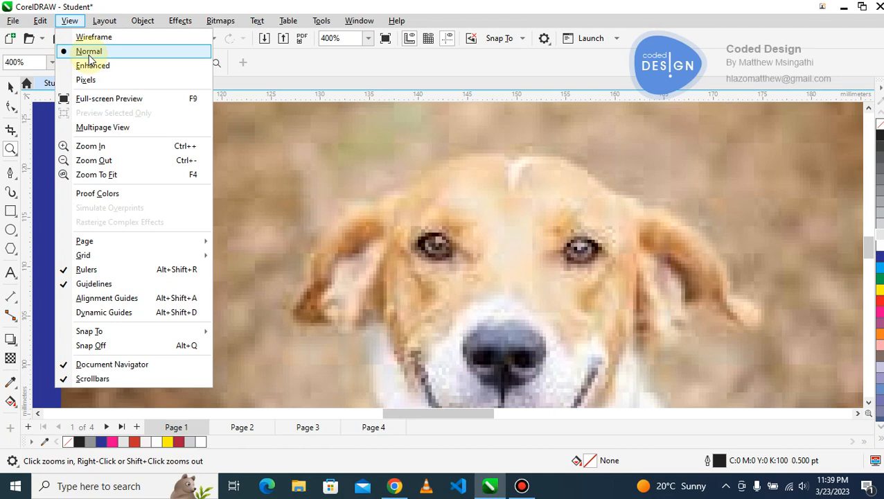
pyautogui.click(433, 246)
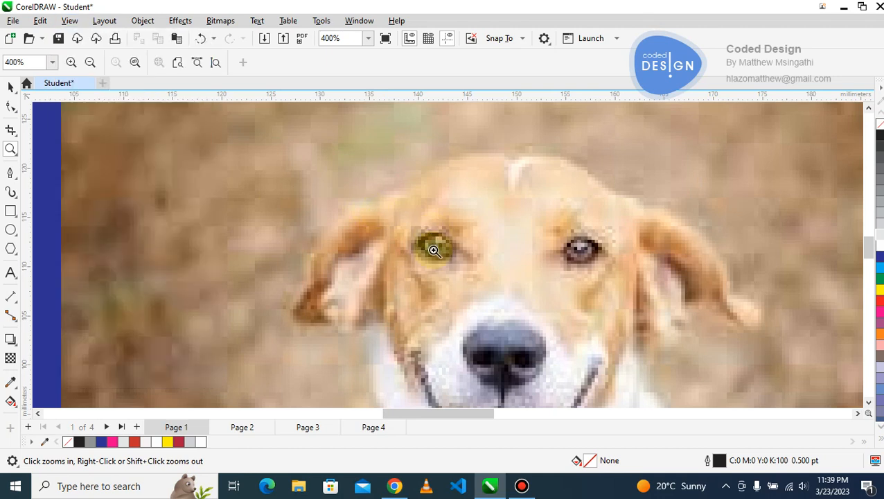
pyautogui.click(432, 248)
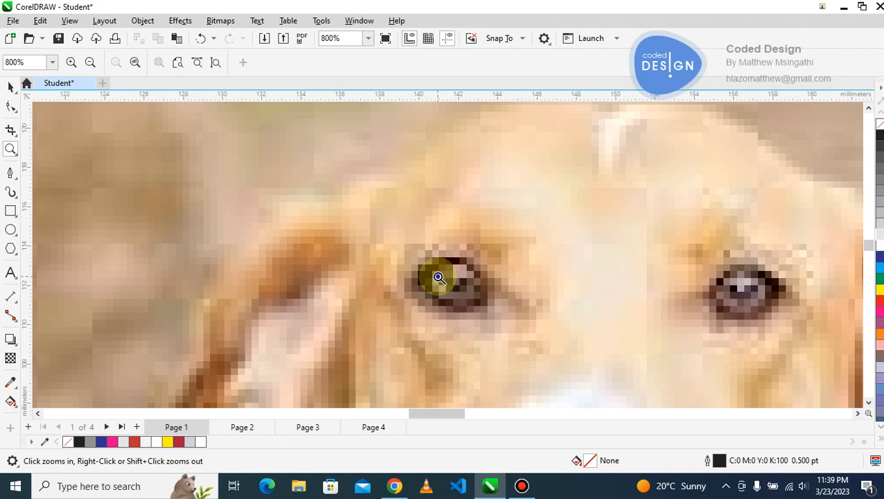
pyautogui.rightClick(438, 277)
pyautogui.rightClick(461, 286)
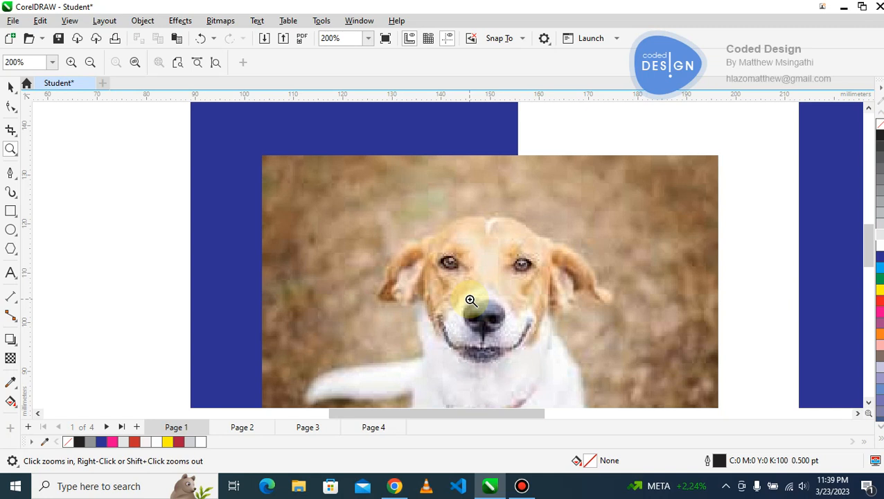
# Inspect the individual pixels of the dog's eye in Normal view at 1600% zoom.
pyautogui.click(444, 259)
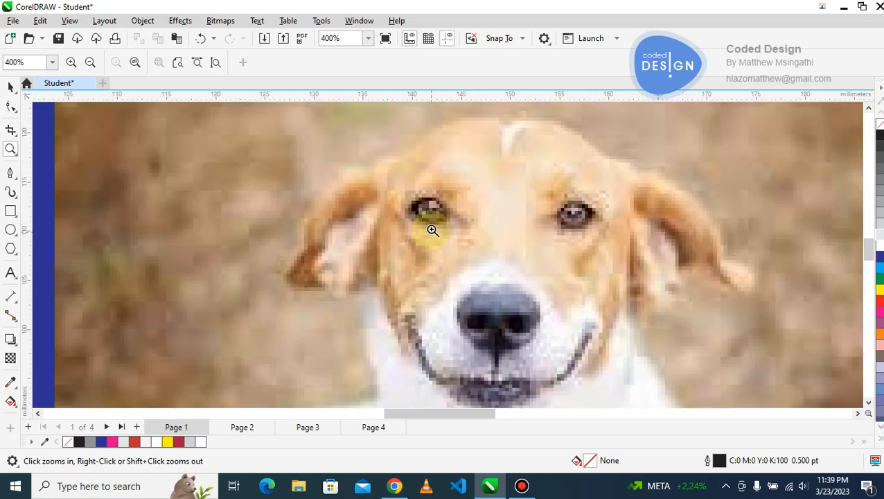
pyautogui.click(431, 230)
pyautogui.click(455, 213)
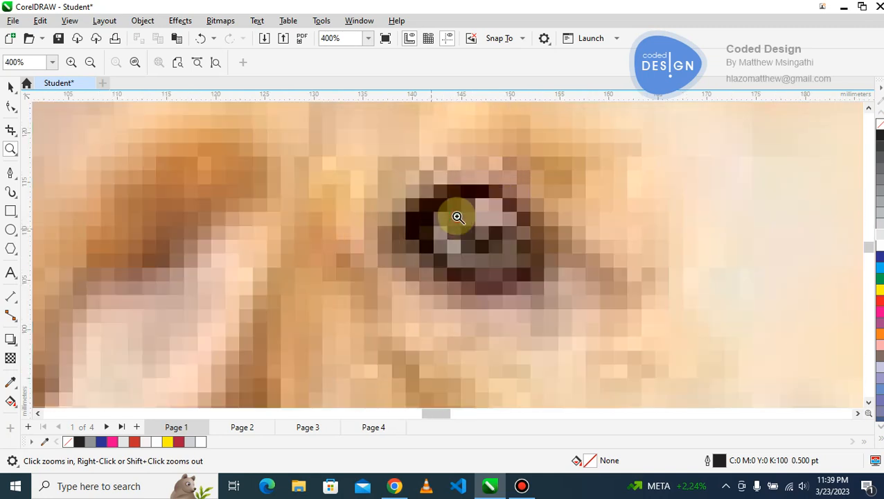
pyautogui.click(457, 216)
pyautogui.click(456, 215)
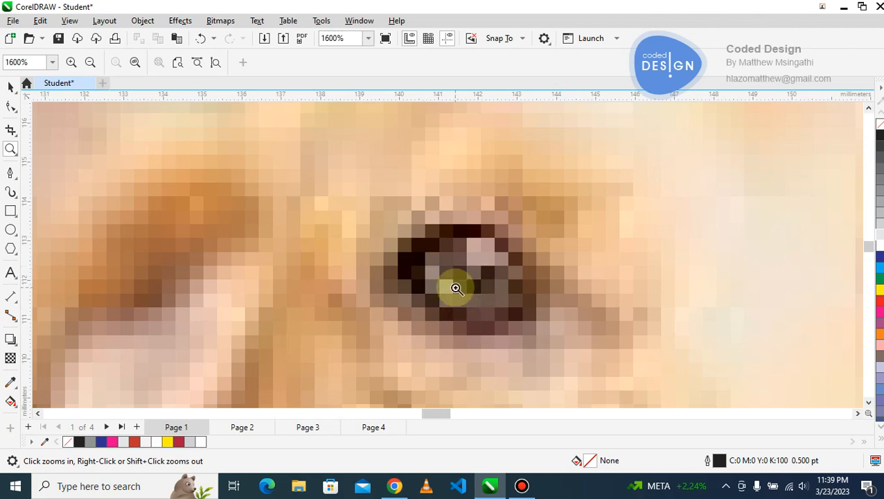
pyautogui.rightClick(456, 288)
pyautogui.rightClick(456, 288)
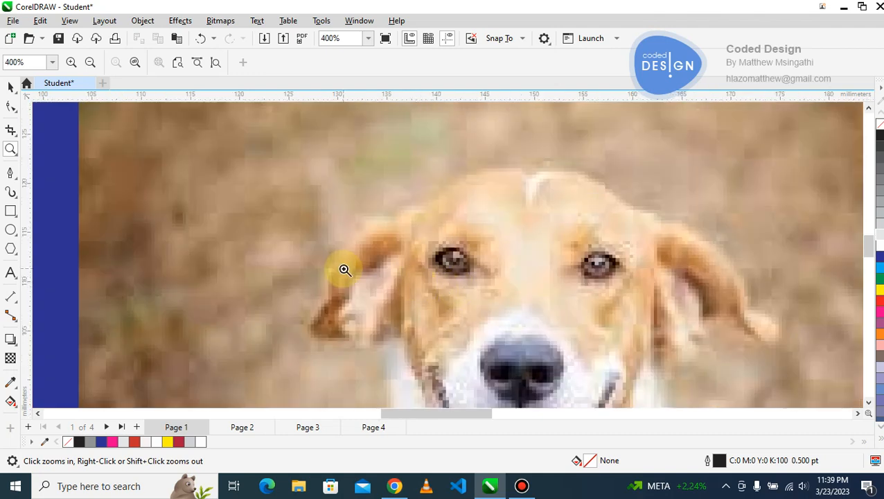
# Switch to Enhanced view and examine how smoothly the dog's eyes are drawn at 800% zoom.
pyautogui.click(72, 21)
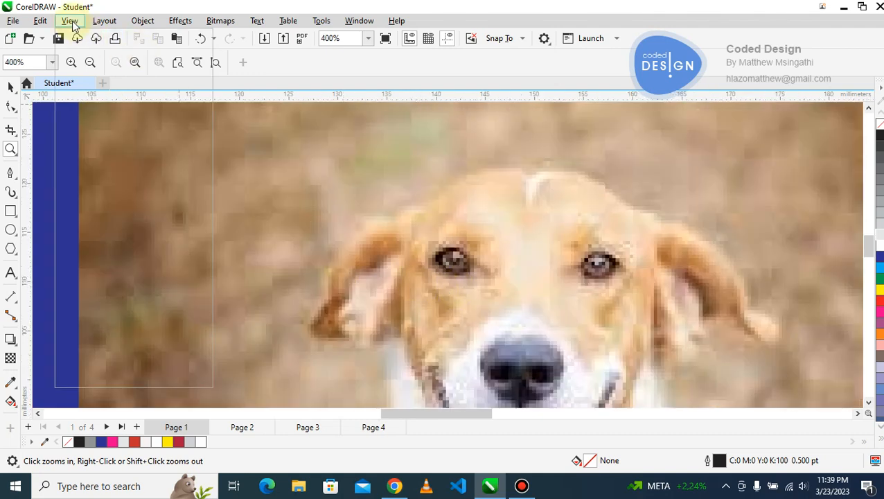
pyautogui.click(70, 64)
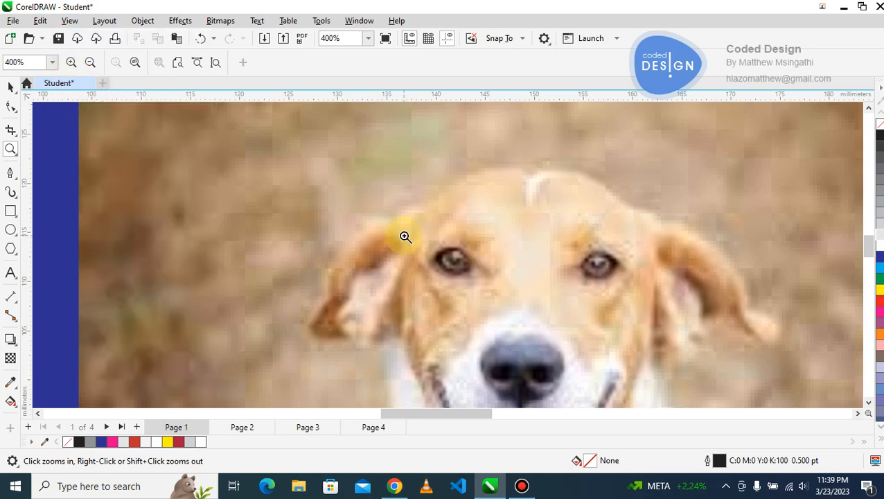
pyautogui.click(452, 233)
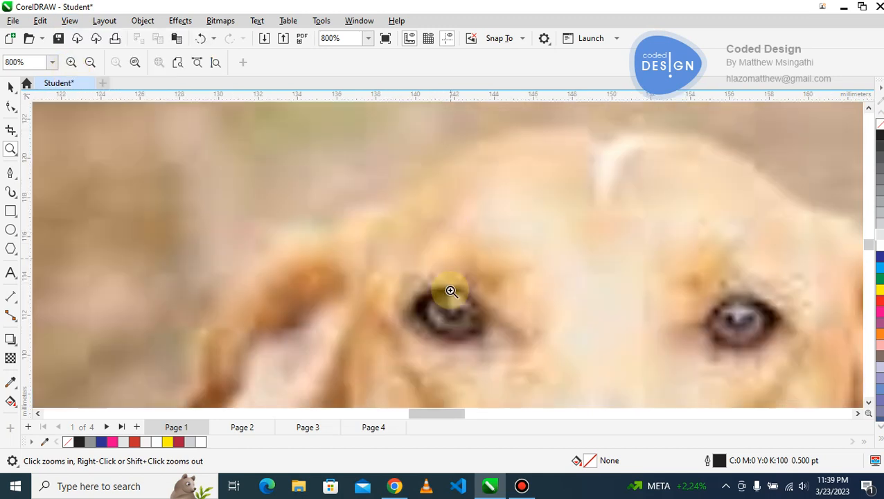
pyautogui.rightClick(451, 305)
pyautogui.rightClick(451, 305)
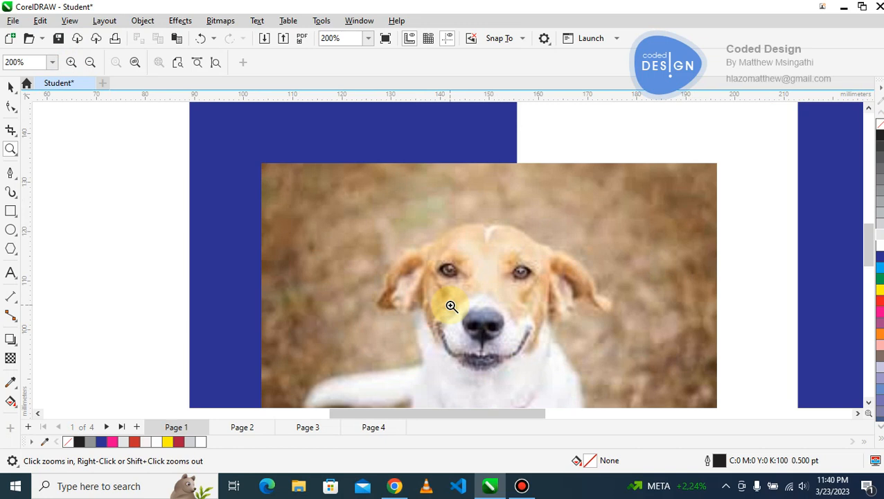
# Leave the Zoom tool and review the page commands, from Insert Page to Page Number Settings.
pyautogui.click(10, 86)
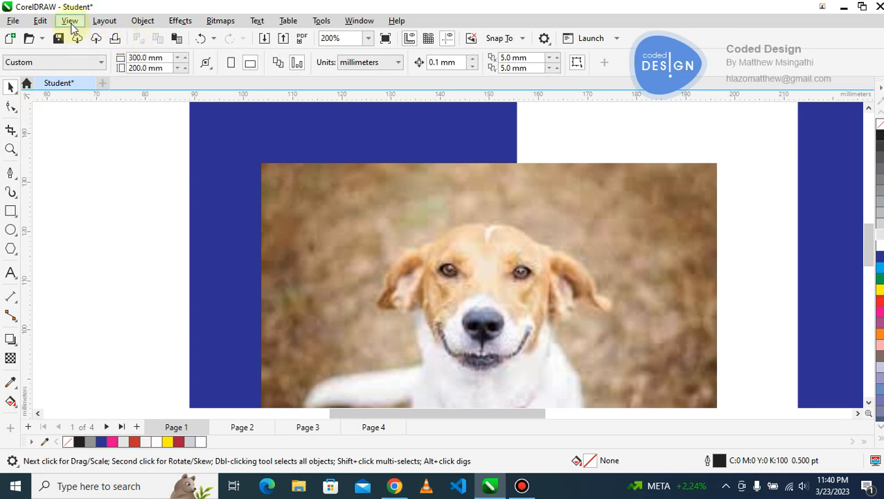
pyautogui.click(100, 25)
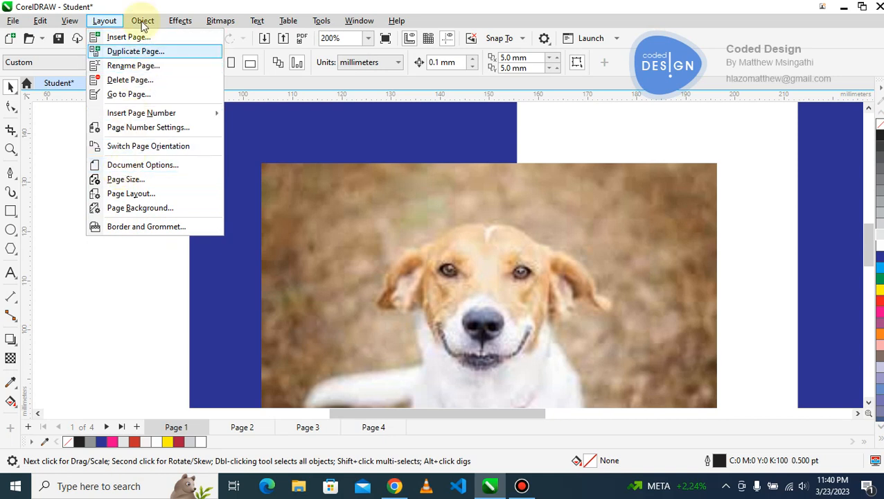
pyautogui.click(104, 20)
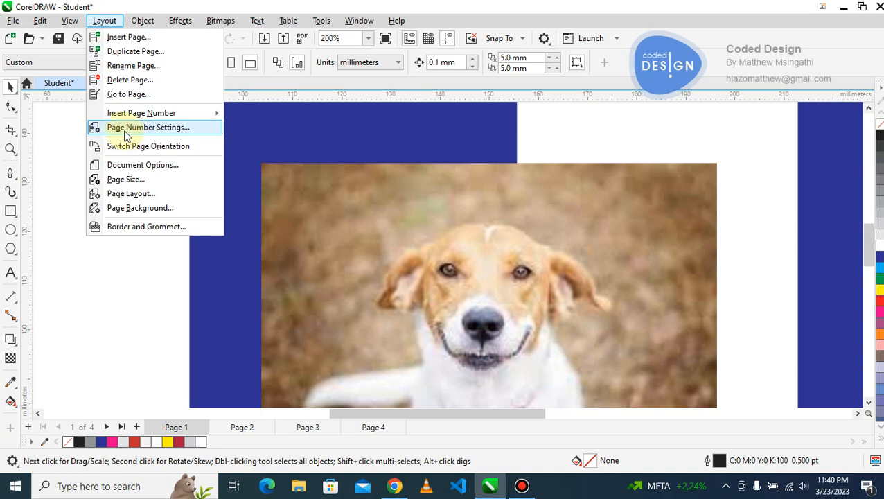
# Review the object commands, including Insert, PowerClip, Clone Effect, Shaping and Perspective.
pyautogui.moveTo(142, 26)
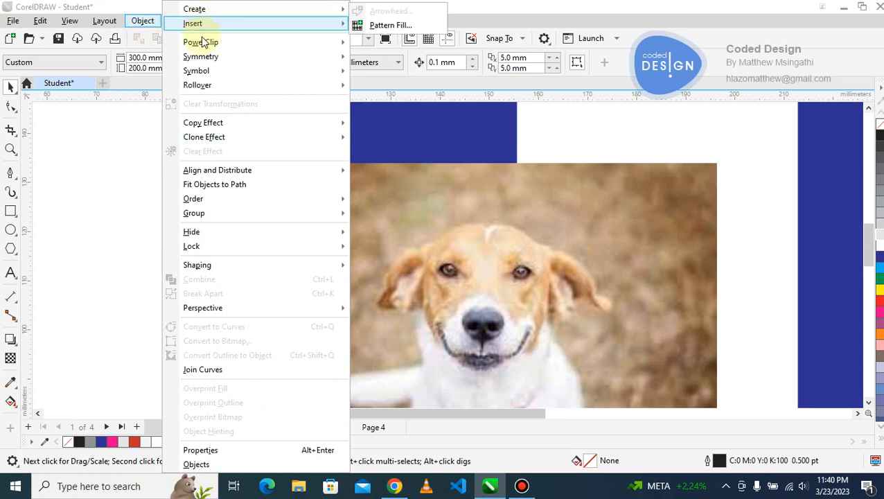
pyautogui.moveTo(207, 43)
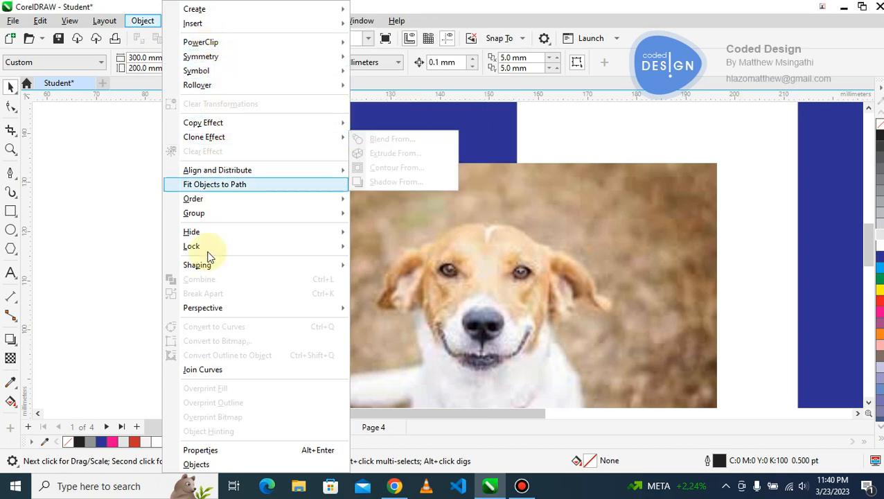
pyautogui.moveTo(201, 314)
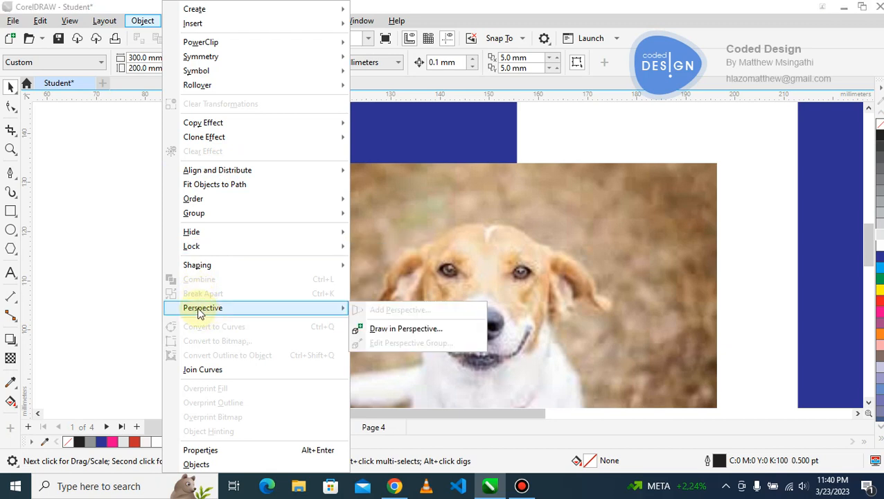
pyautogui.click(116, 263)
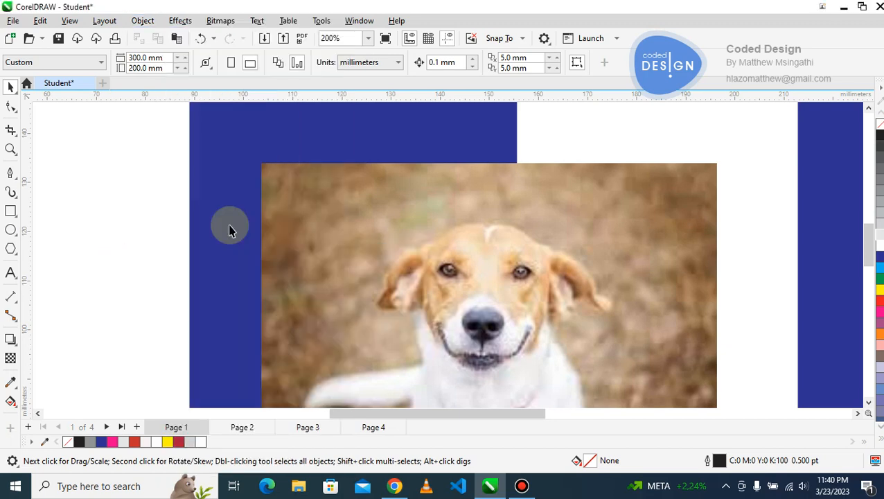
pyautogui.rightClick(230, 226)
pyautogui.rightClick(230, 226)
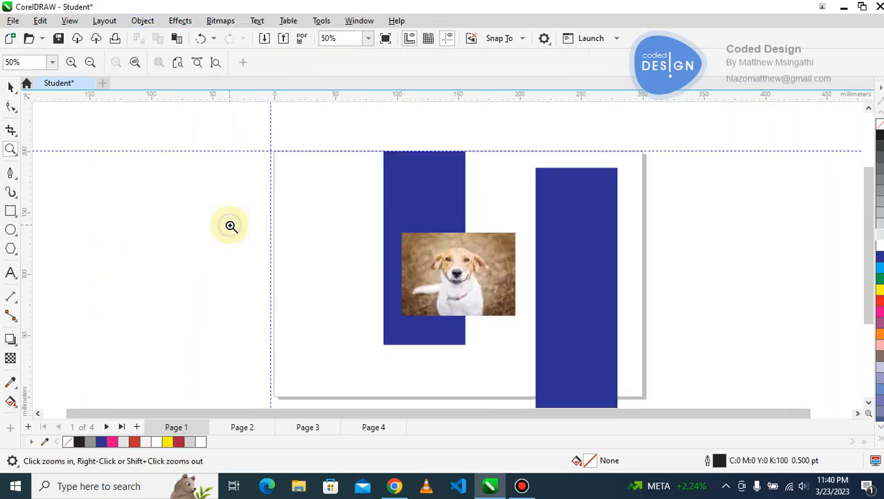
pyautogui.click(290, 241)
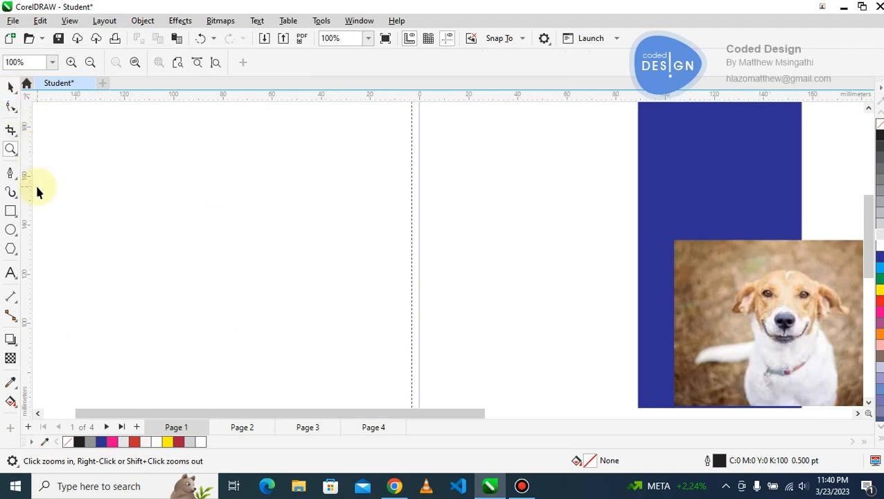
pyautogui.press('space')
pyautogui.click(11, 230)
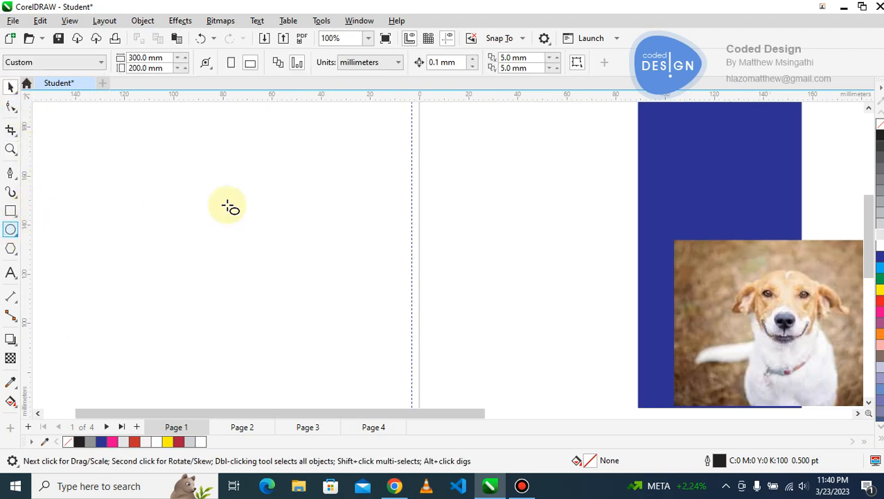
pyautogui.moveTo(268, 206); pyautogui.dragTo(317, 261)
pyautogui.moveTo(366, 314); pyautogui.dragTo(414, 352)
pyautogui.click(11, 86)
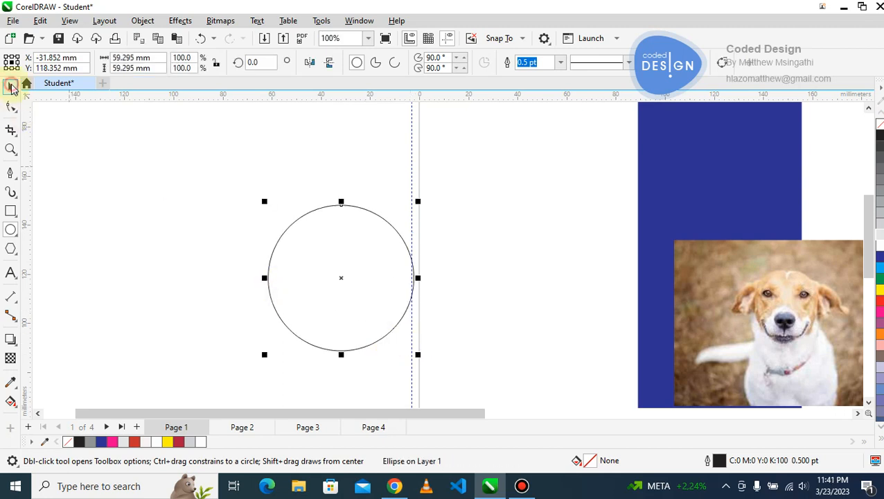
pyautogui.click(294, 269)
pyautogui.moveTo(358, 273); pyautogui.dragTo(269, 264)
pyautogui.press('Delete')
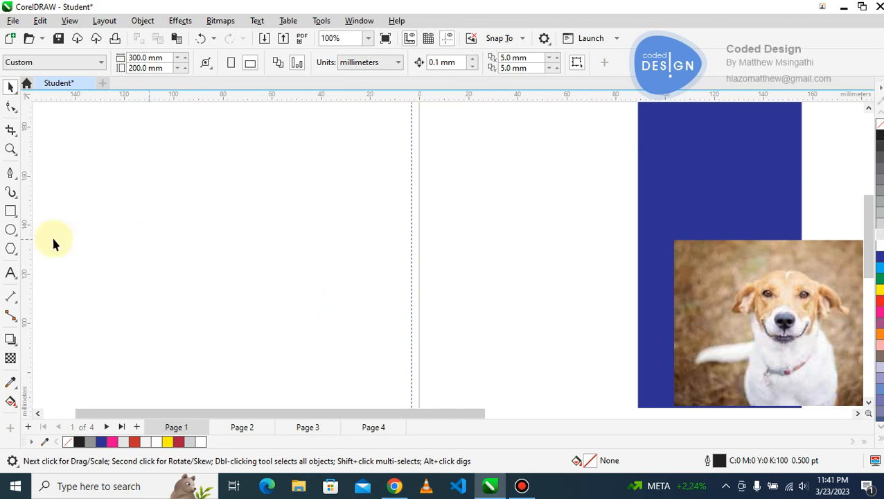
# Add the artistic text "bc" in the empty area beside the page and enlarge it to about 59 mm wide.
pyautogui.click(11, 273)
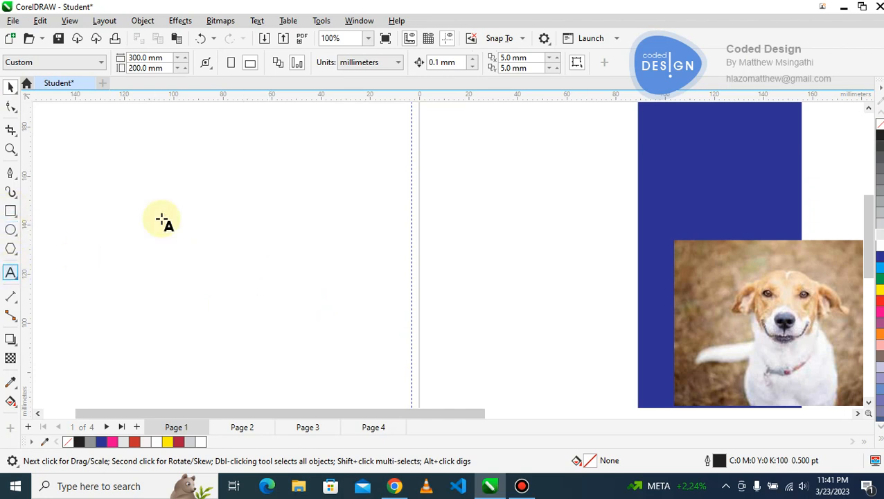
pyautogui.click(209, 204)
pyautogui.click(210, 204)
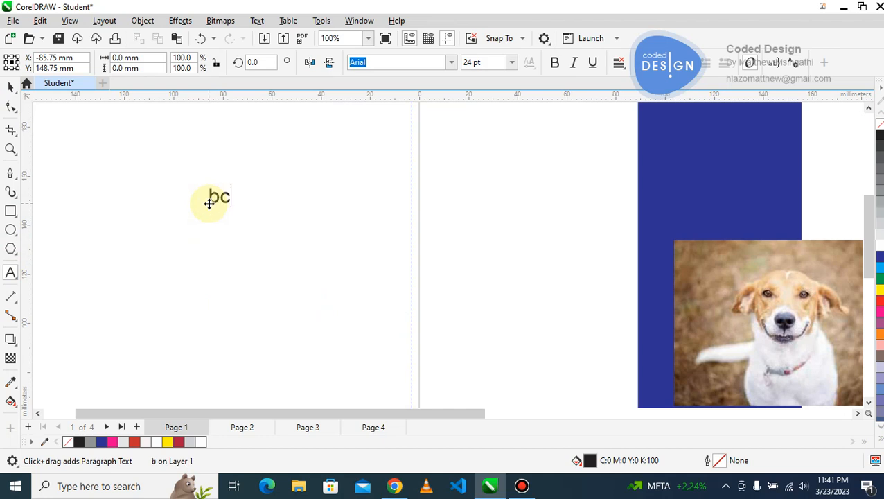
pyautogui.write('bc')
pyautogui.press('Escape')
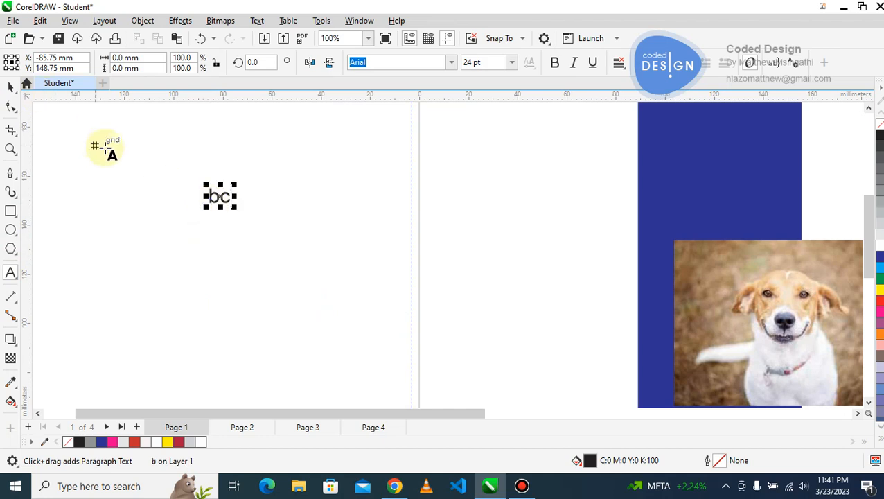
pyautogui.click(12, 87)
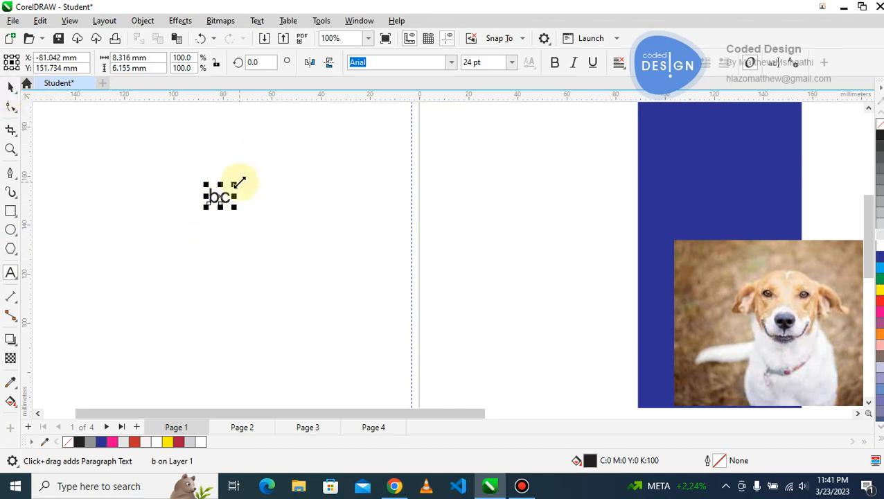
pyautogui.moveTo(236, 183); pyautogui.dragTo(300, 135)
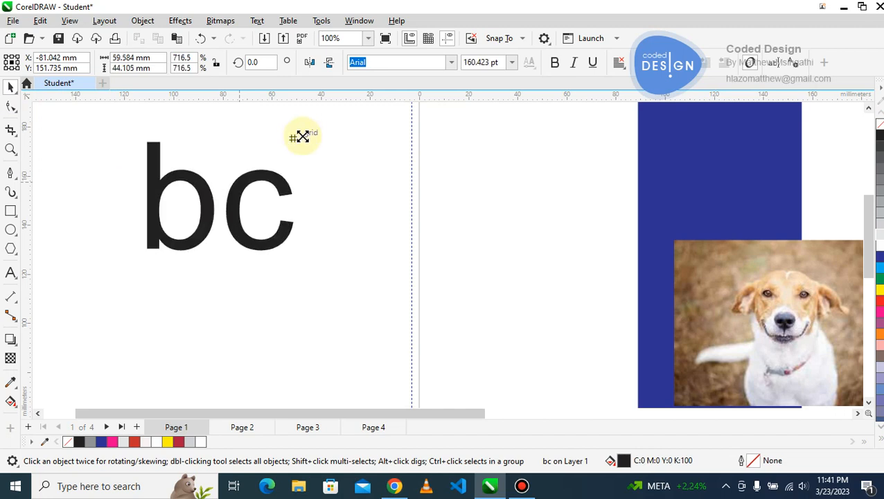
# Replace the "b" with a capital "A" so the text reads "Ac", and move it slightly down.
pyautogui.click(232, 199)
pyautogui.doubleClick(233, 205)
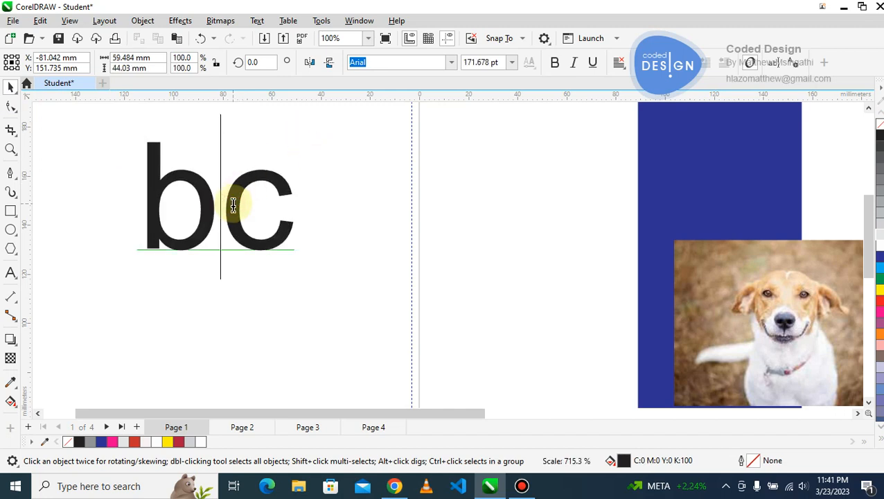
pyautogui.press('BackSpace')
pyautogui.write('A')
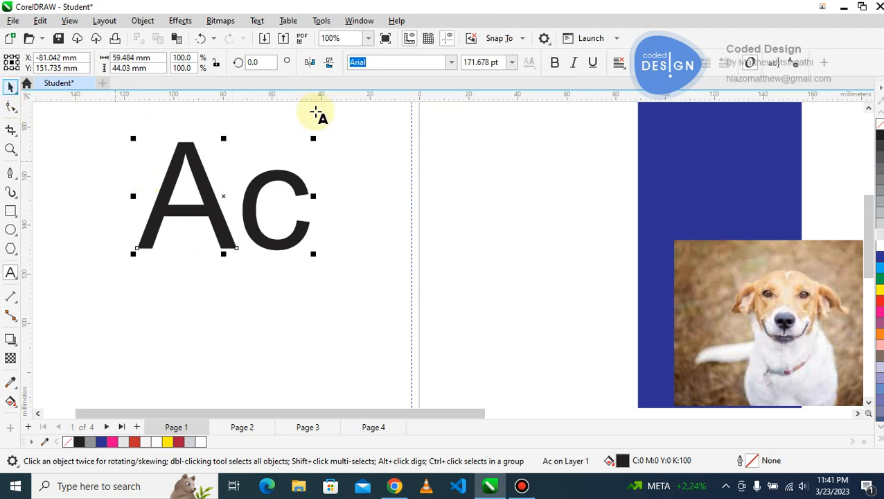
pyautogui.moveTo(275, 179); pyautogui.dragTo(279, 203)
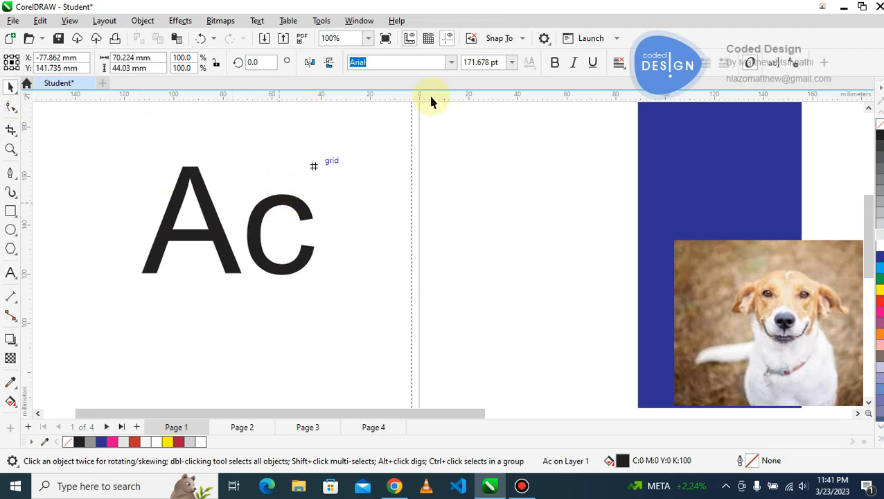
# Set the font of the "Ac" text to Freehand521 BT.
pyautogui.click(451, 63)
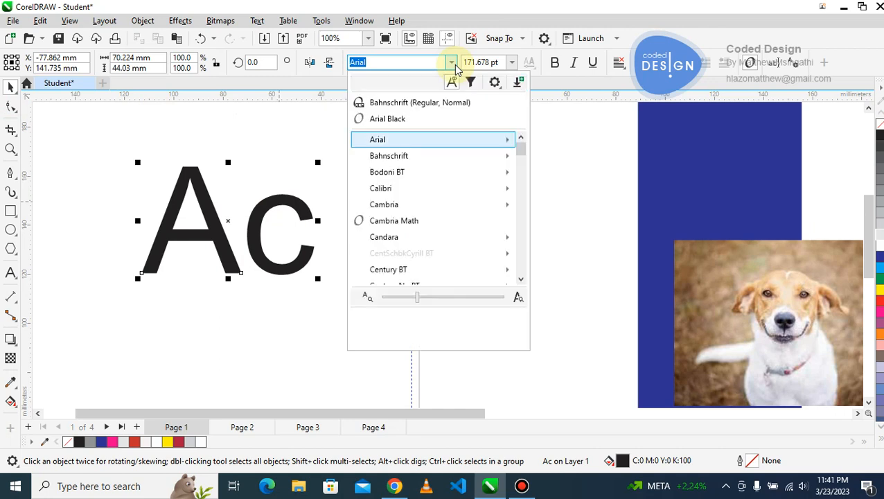
pyautogui.click(520, 280)
pyautogui.scroll(-8, 520, 282)
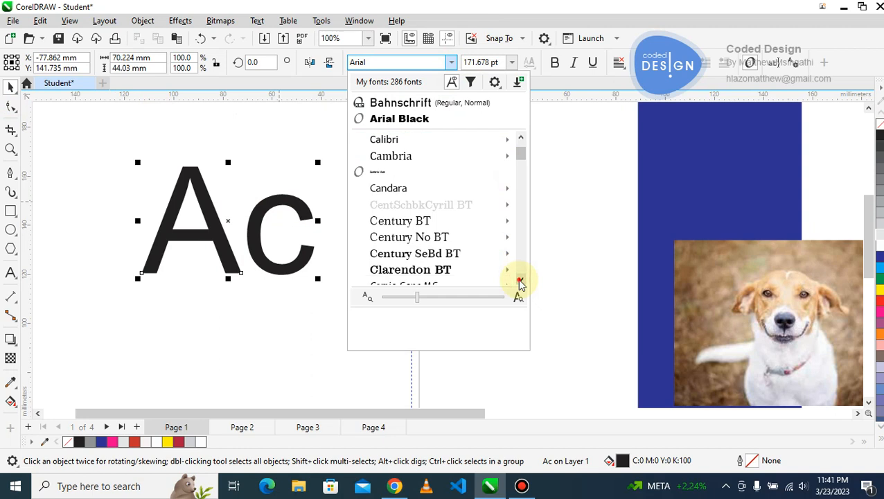
pyautogui.scroll(-3, 521, 161)
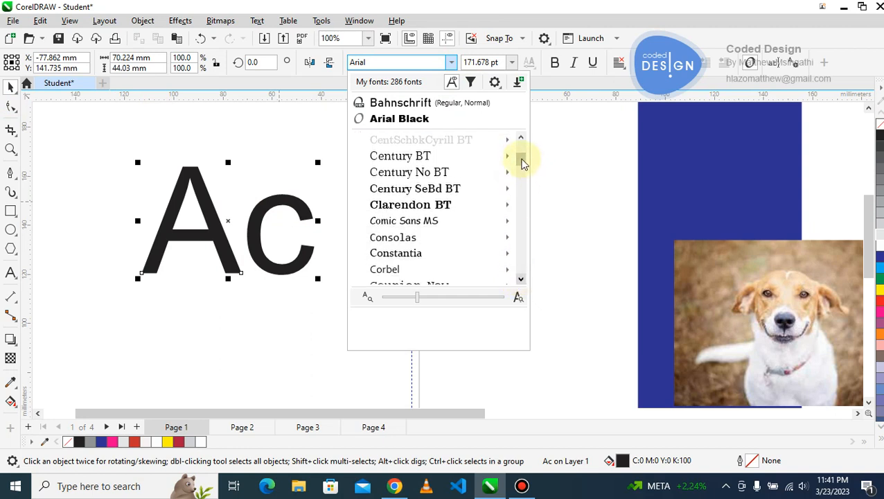
pyautogui.click(522, 158)
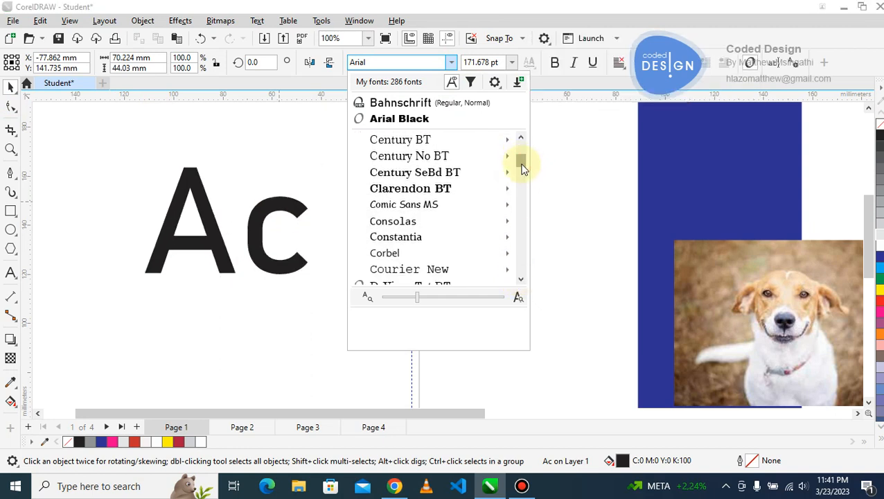
pyautogui.moveTo(522, 164); pyautogui.dragTo(522, 176)
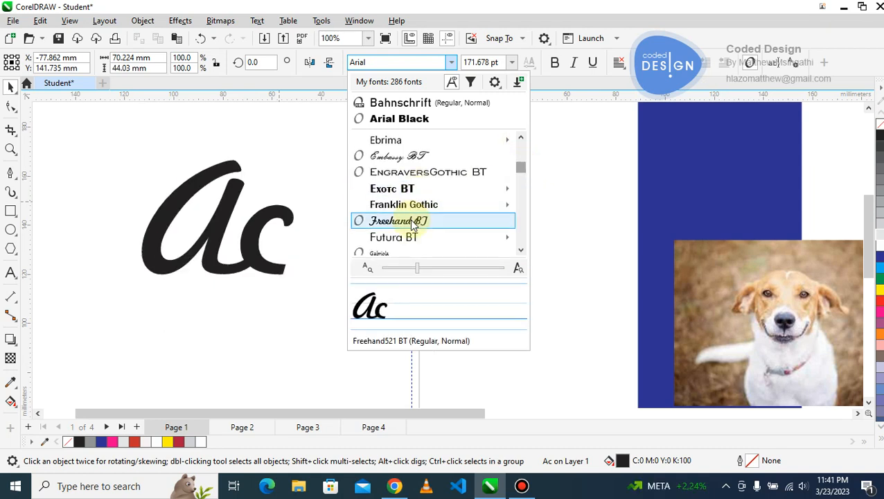
pyautogui.click(411, 221)
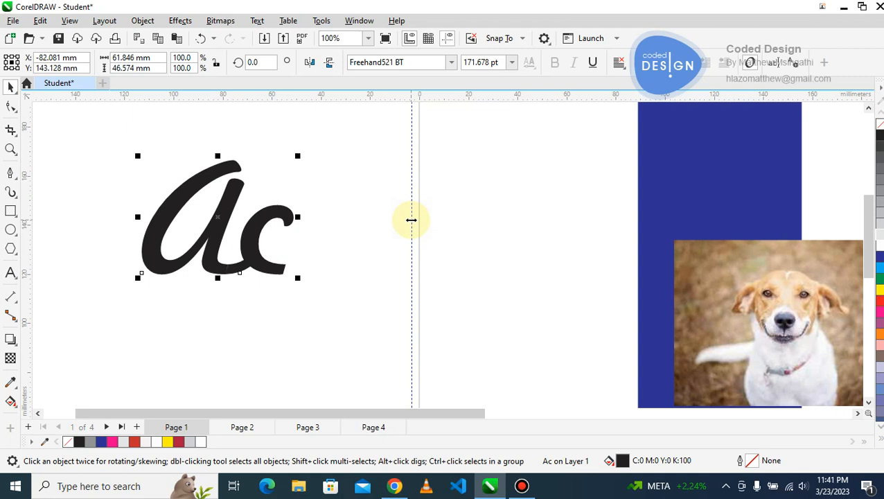
pyautogui.click(269, 226)
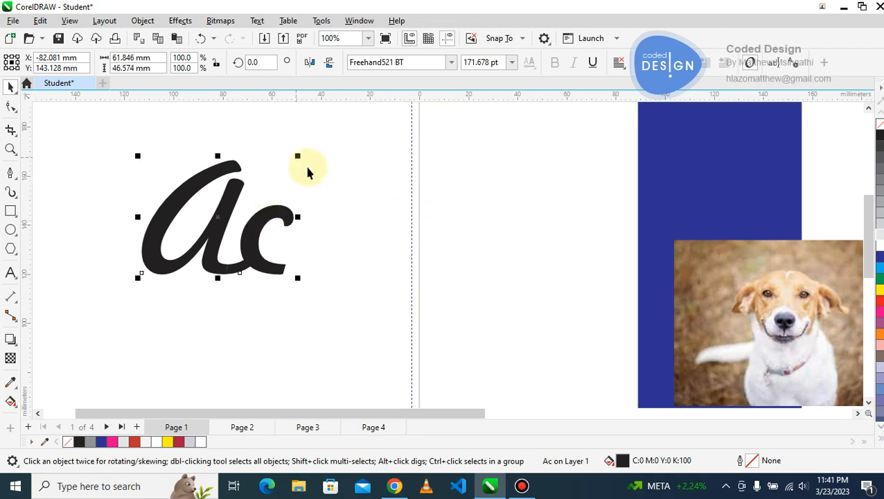
# Draw a 113.5 × 69 mm rectangle over the "Ac" text, filled with red and without an outline.
pyautogui.click(47, 119)
pyautogui.click(10, 211)
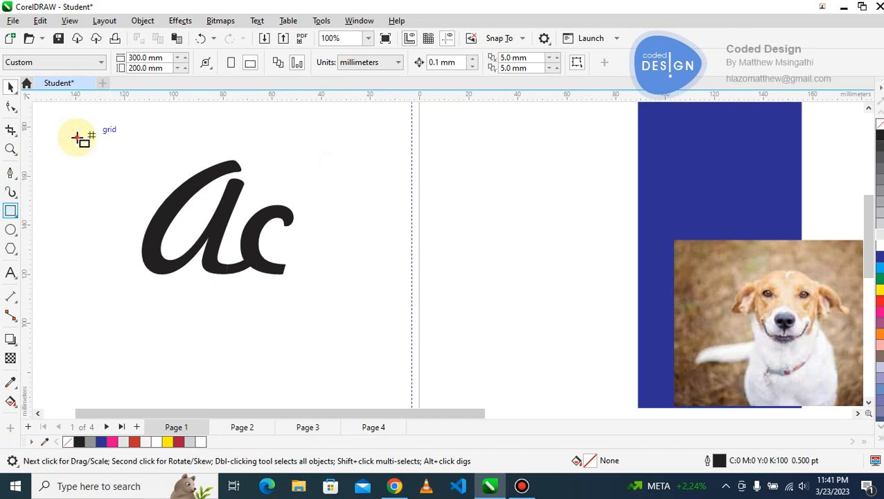
pyautogui.moveTo(79, 137); pyautogui.dragTo(358, 306)
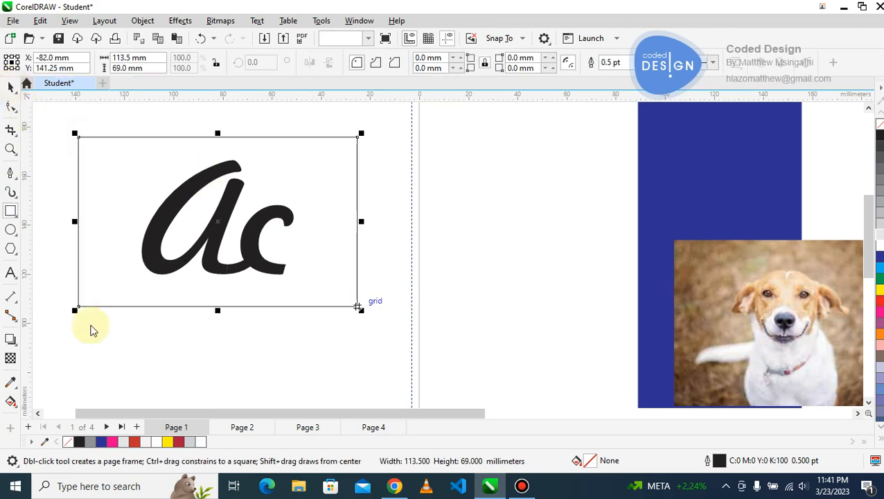
pyautogui.click(134, 442)
pyautogui.press('space')
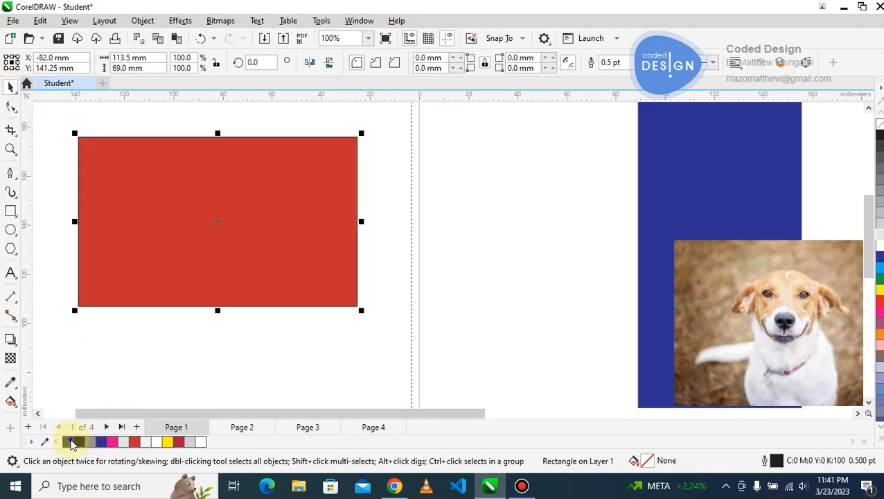
pyautogui.rightClick(69, 442)
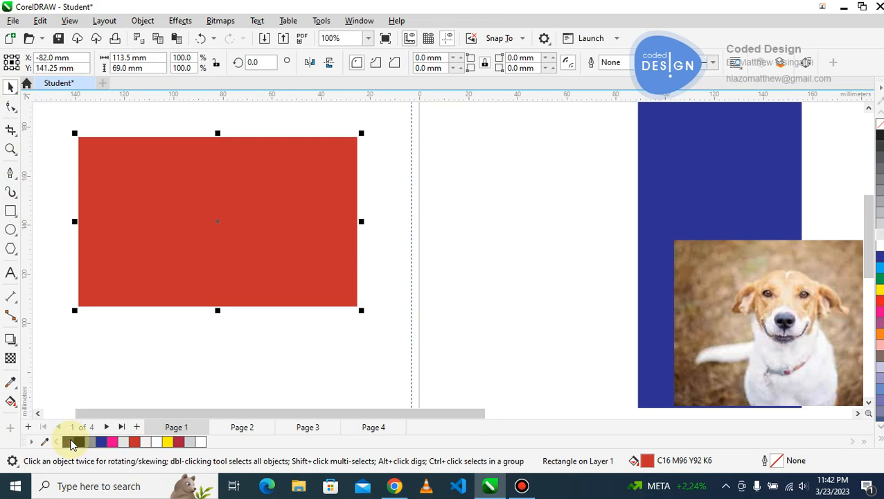
# Send the red rectangle to the back of the page, behind the "Ac" text.
pyautogui.rightClick(277, 279)
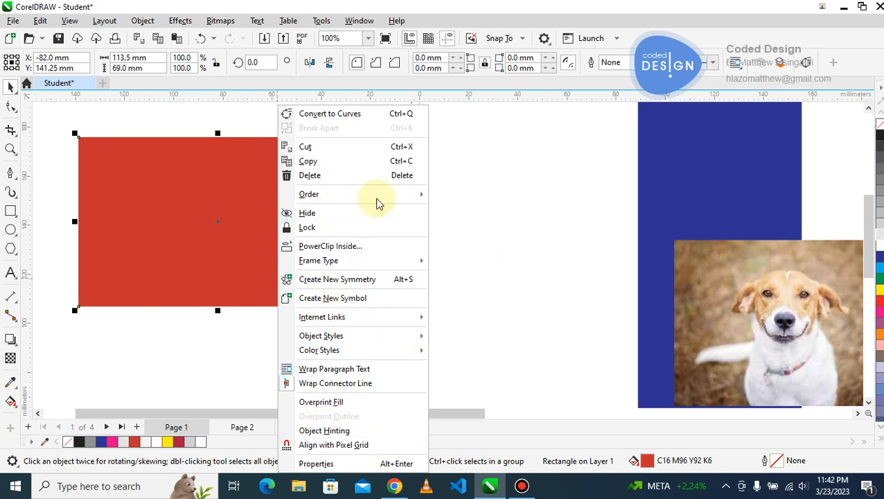
pyautogui.moveTo(392, 201)
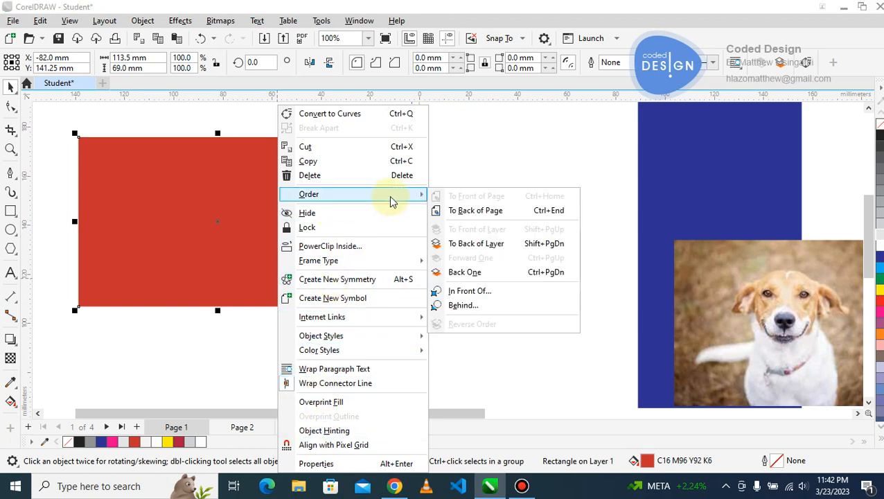
pyautogui.click(484, 211)
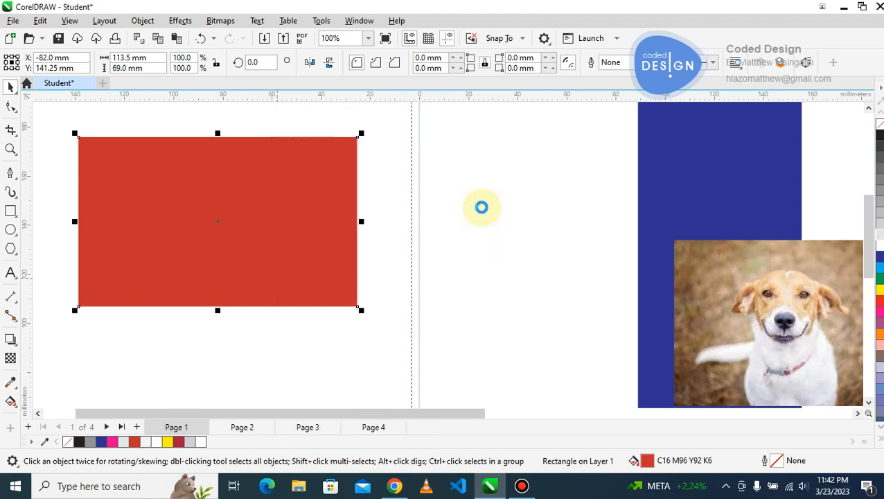
pyautogui.click(383, 126)
# Fill the "Ac" text on the red rectangle with white.
pyautogui.moveTo(167, 249); pyautogui.dragTo(130, 299)
pyautogui.click(200, 442)
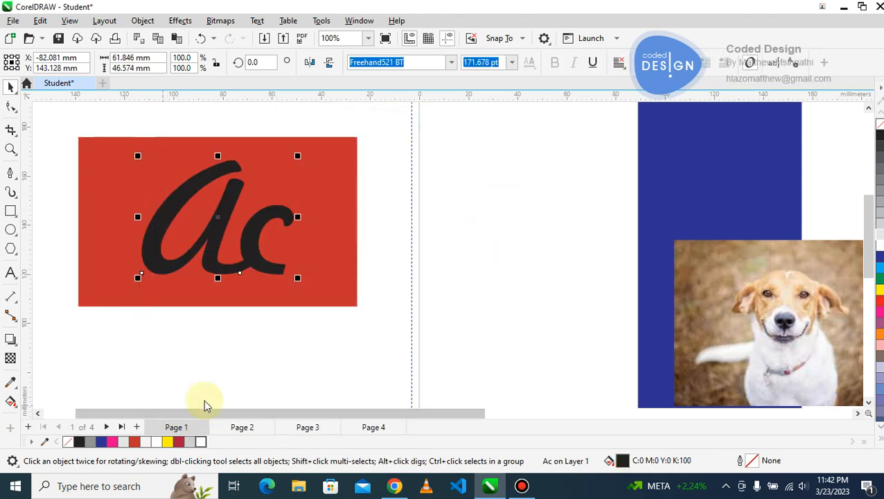
pyautogui.press('Escape')
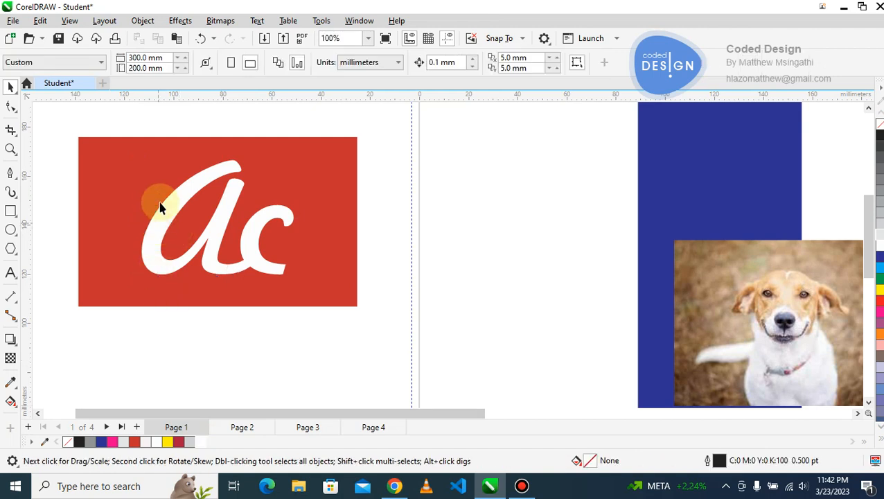
# Place a copy of the white "Ac" text beside the rectangle, clear of its edge, and fill it with the rectangle's red.
pyautogui.click(133, 173)
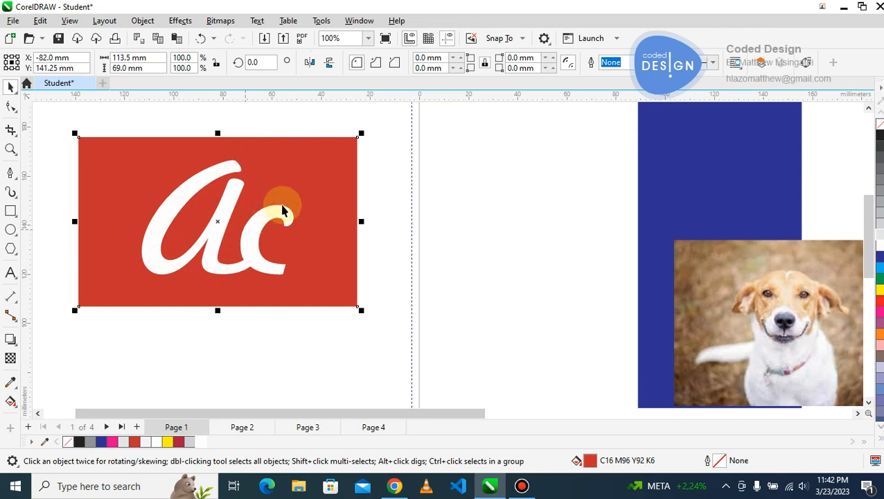
pyautogui.click(242, 260)
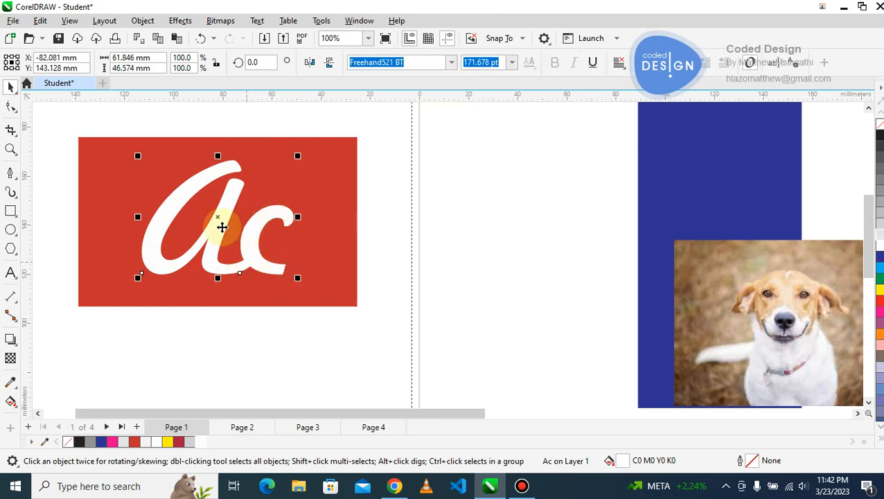
pyautogui.moveTo(218, 219); pyautogui.dragTo(447, 224)
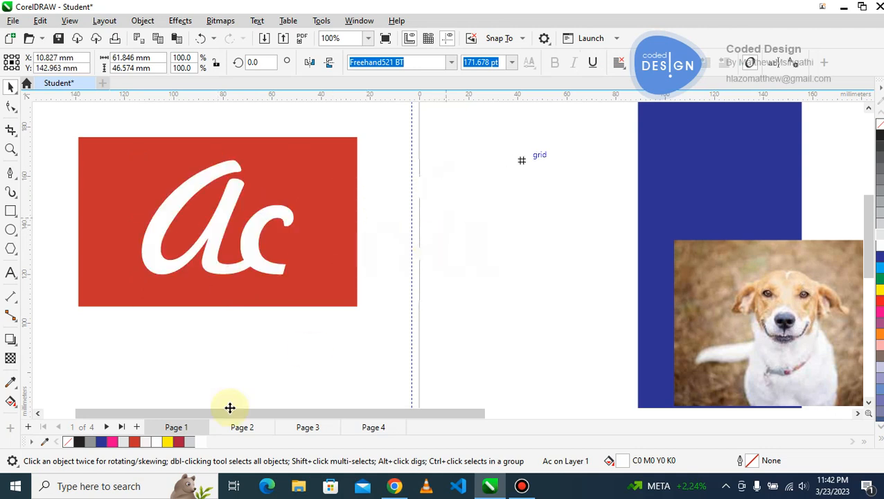
pyautogui.click(135, 442)
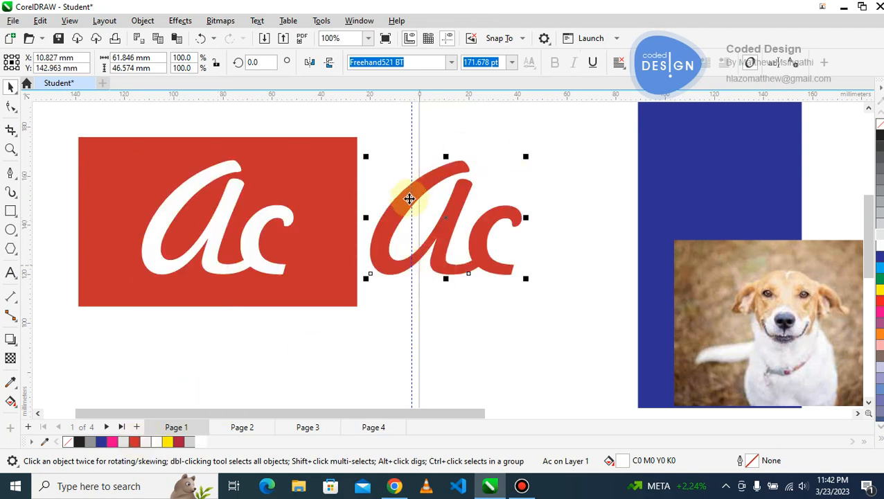
pyautogui.moveTo(444, 195); pyautogui.dragTo(454, 198)
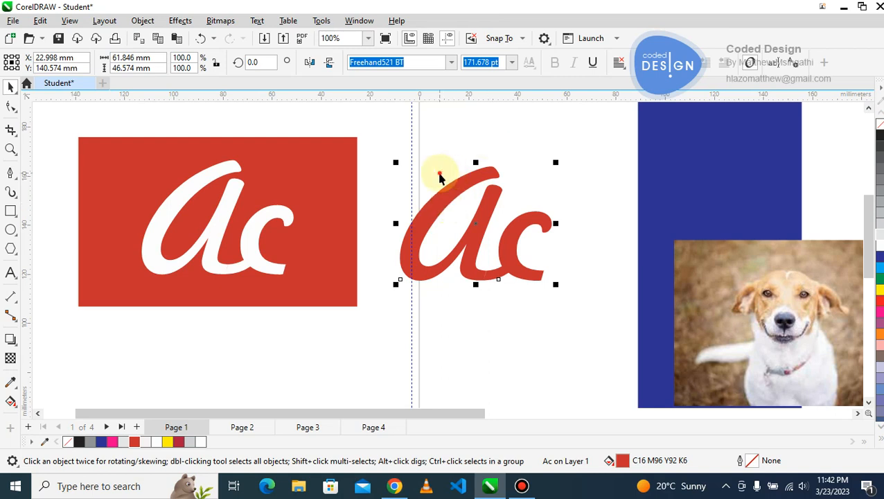
pyautogui.click(439, 179)
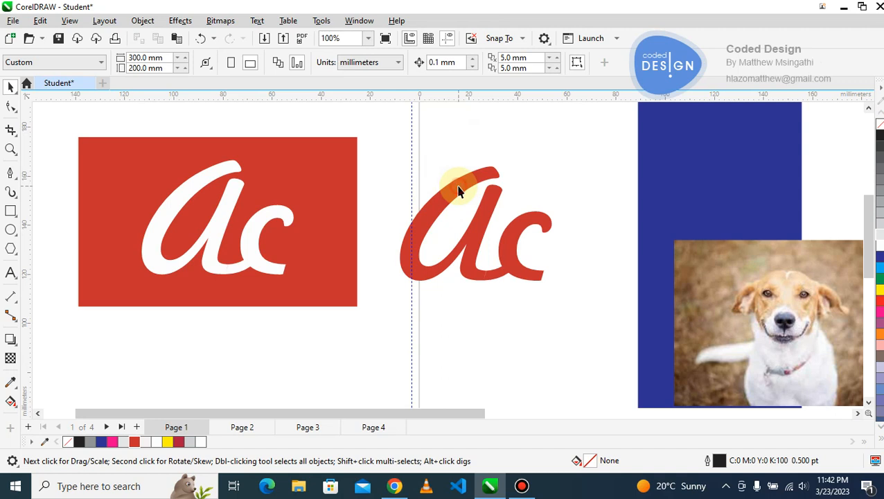
# Give the red "Ac" text a black hairline outline with no fill, and place a copy of it directly below.
pyautogui.click(457, 192)
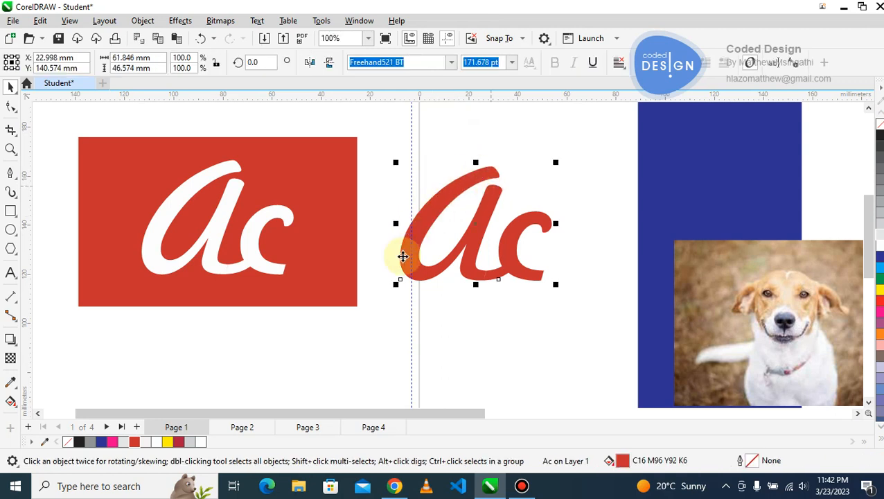
pyautogui.rightClick(80, 444)
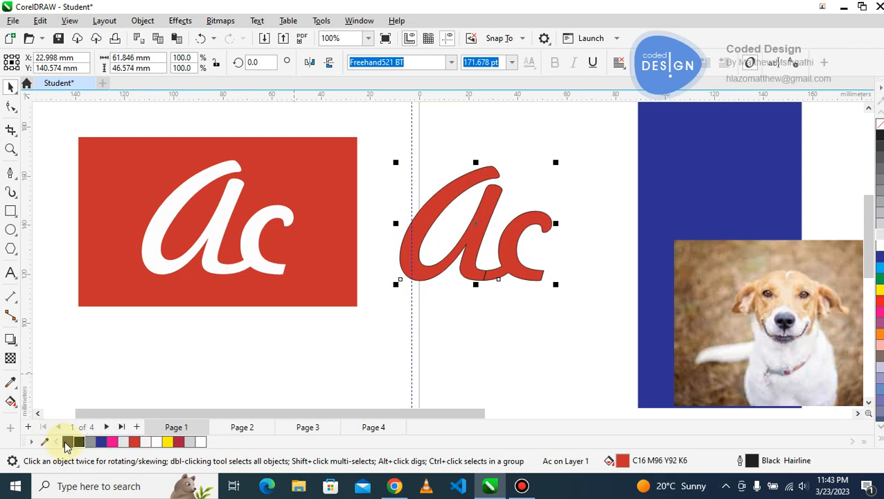
pyautogui.click(67, 446)
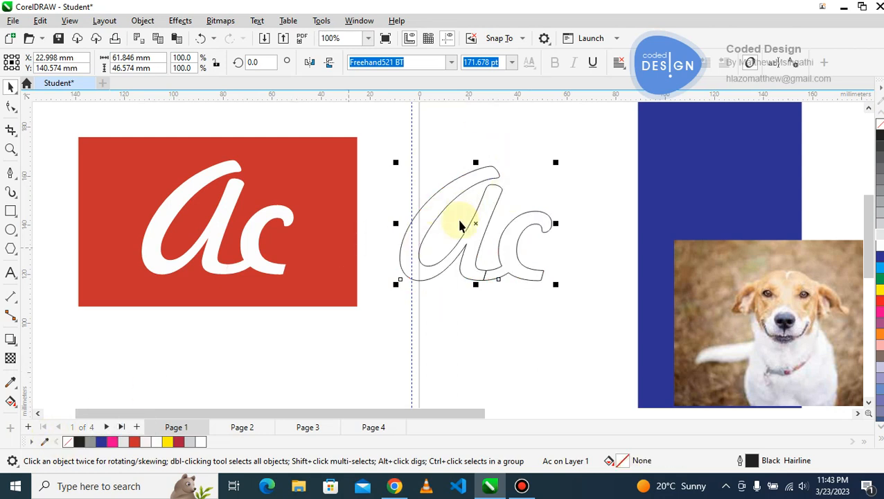
pyautogui.moveTo(471, 254); pyautogui.dragTo(452, 352)
pyautogui.rightClick(452, 352)
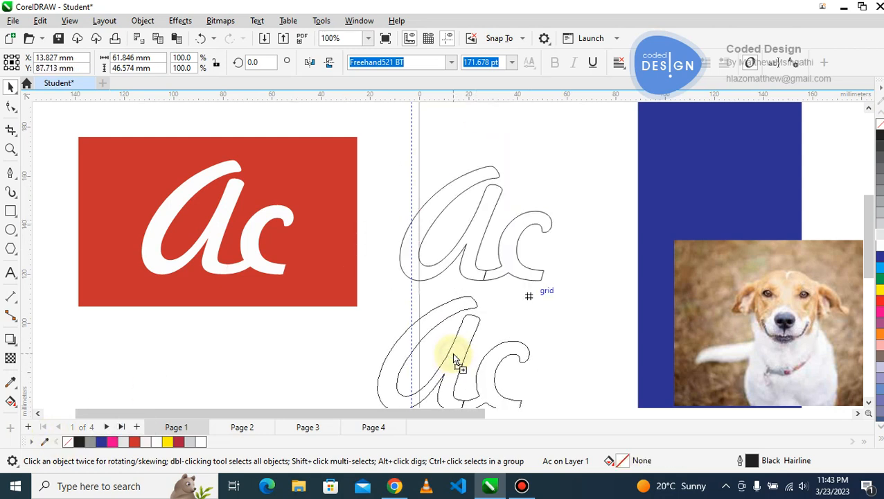
# Set the font of the lower outlined "Ac" text to Kaufmann BT.
pyautogui.click(451, 62)
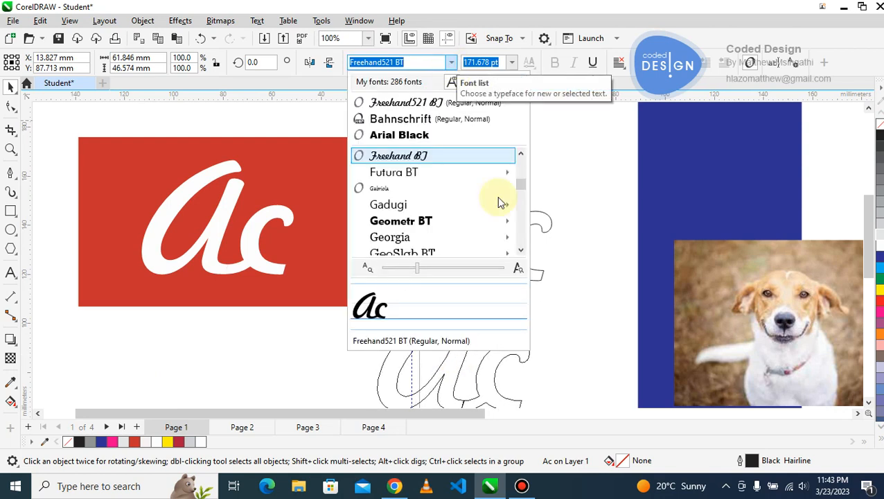
pyautogui.click(520, 251)
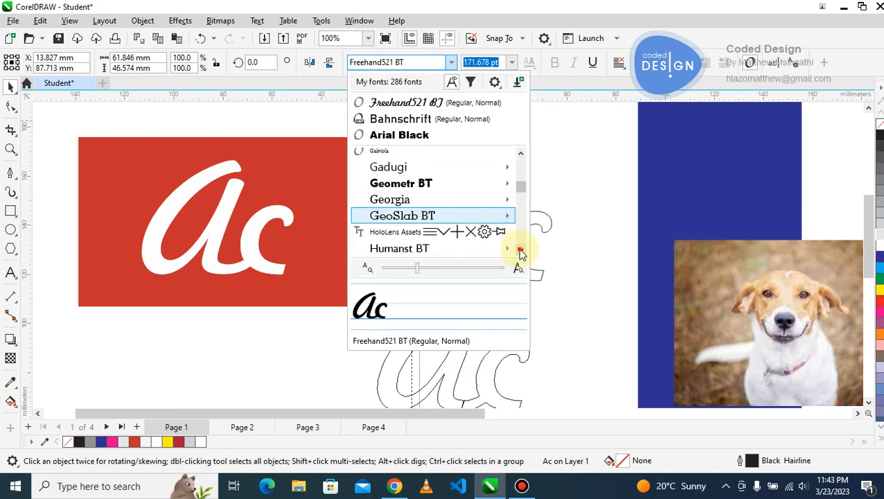
pyautogui.click(519, 250)
pyautogui.click(520, 250)
pyautogui.click(519, 251)
pyautogui.click(520, 251)
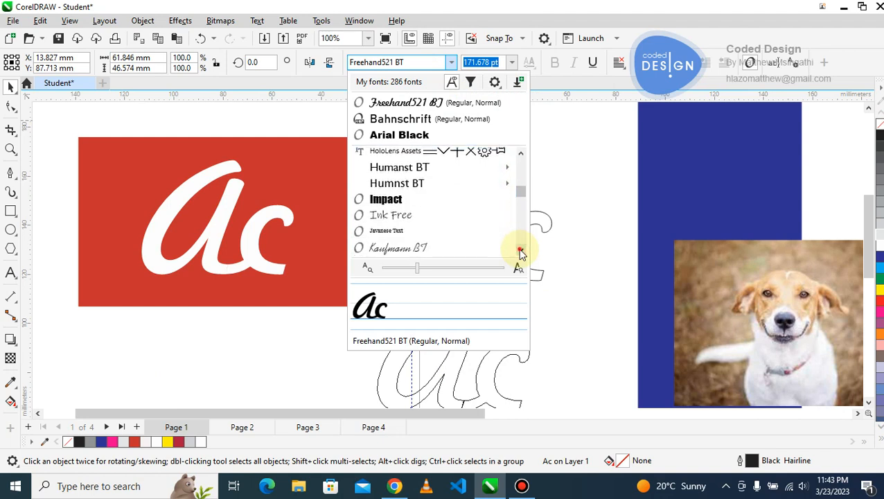
pyautogui.click(520, 251)
pyautogui.click(520, 251)
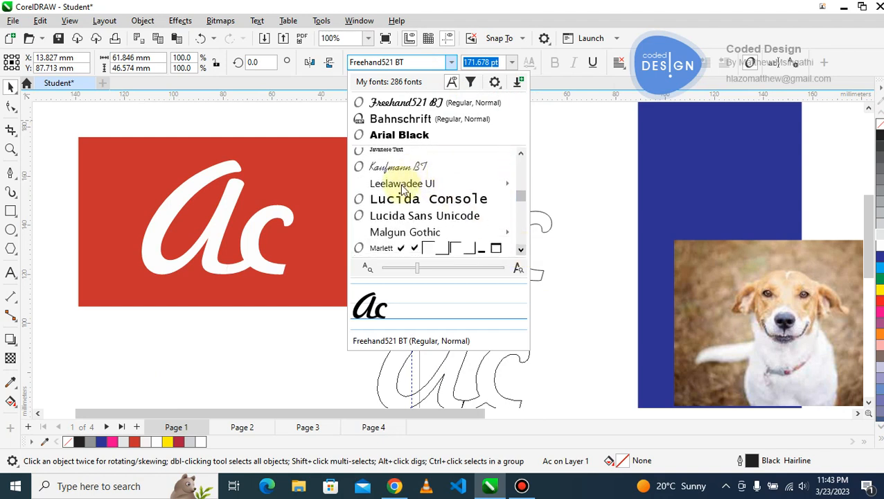
pyautogui.click(521, 155)
pyautogui.click(521, 155)
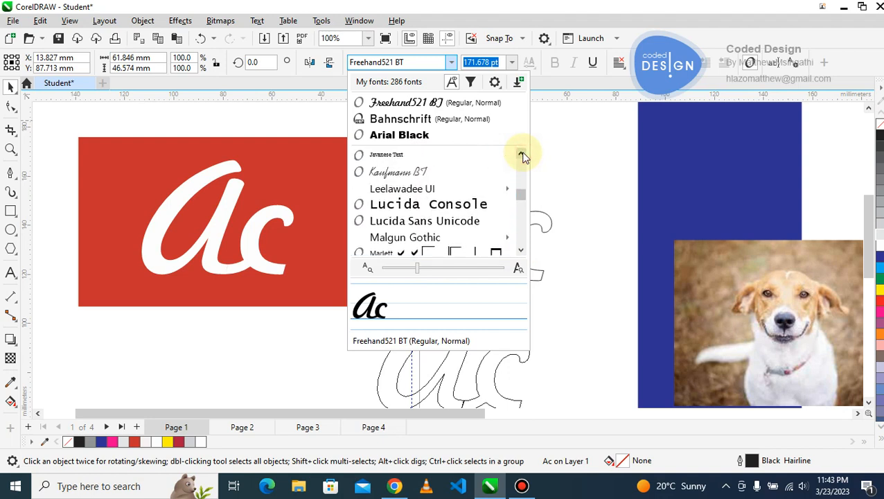
pyautogui.click(389, 179)
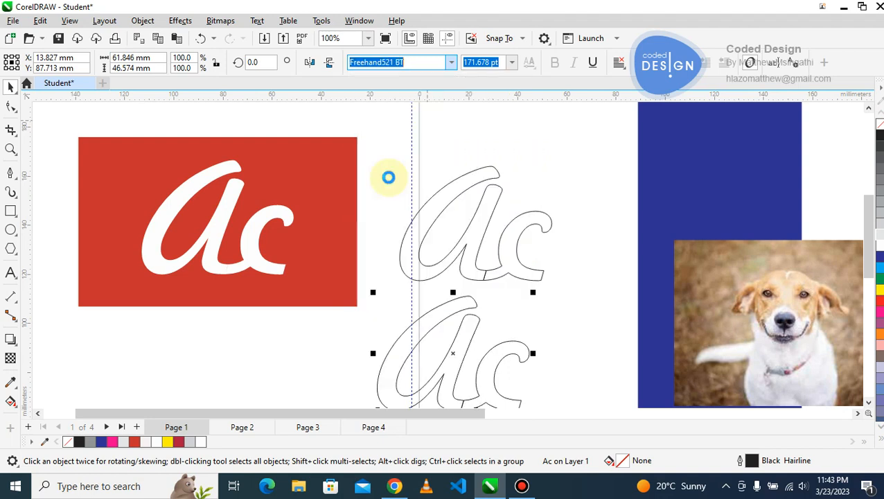
# Change the font of the lower outlined "Ac" text to Segoe Script.
pyautogui.press('z')
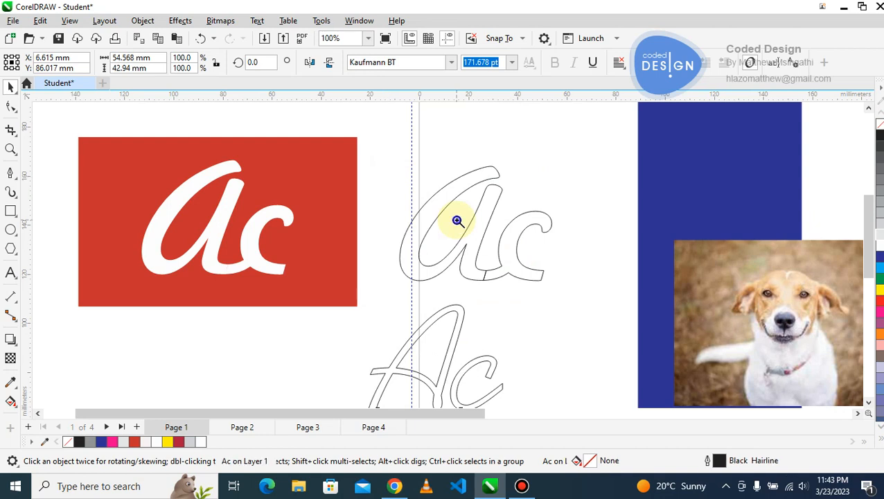
pyautogui.rightClick(458, 221)
pyautogui.click(454, 297)
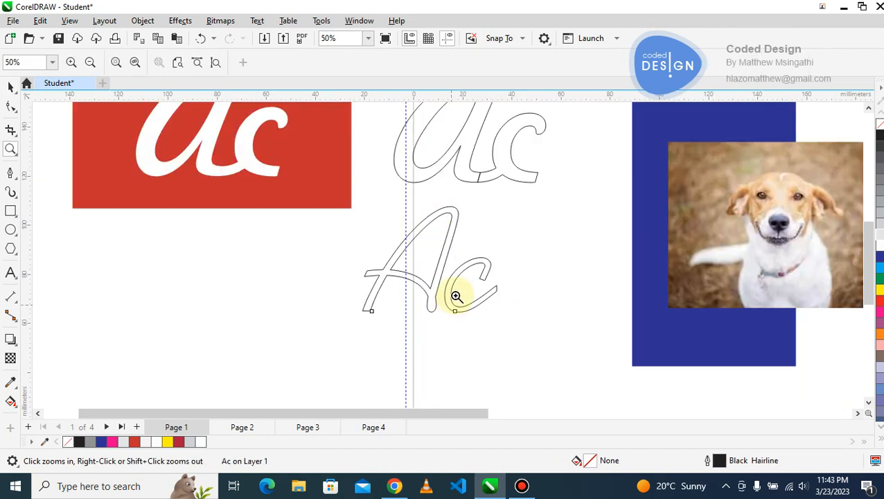
pyautogui.click(459, 275)
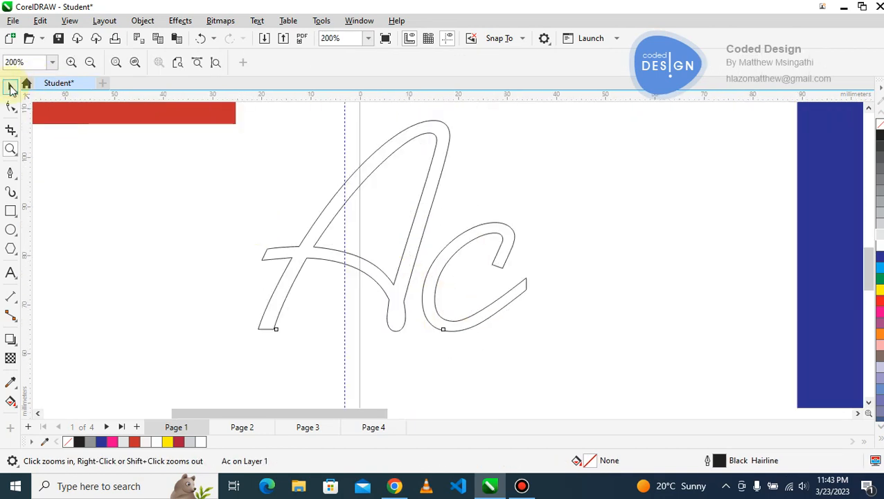
pyautogui.press('space')
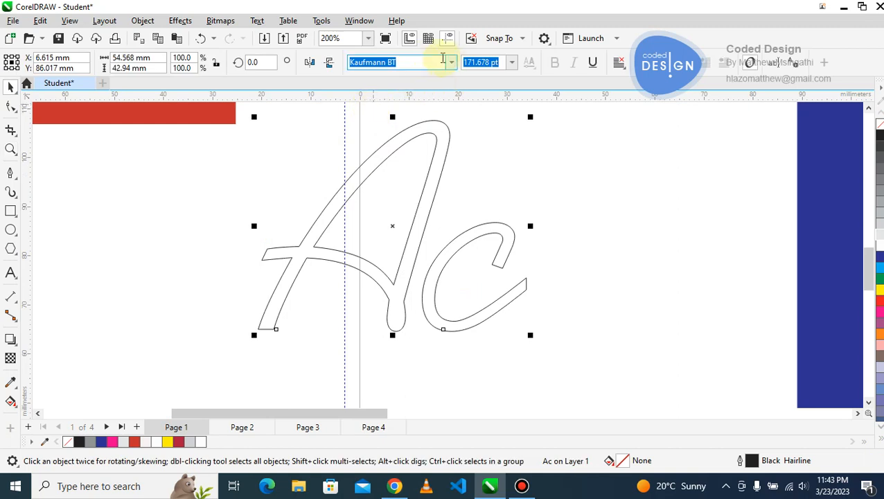
pyautogui.click(454, 64)
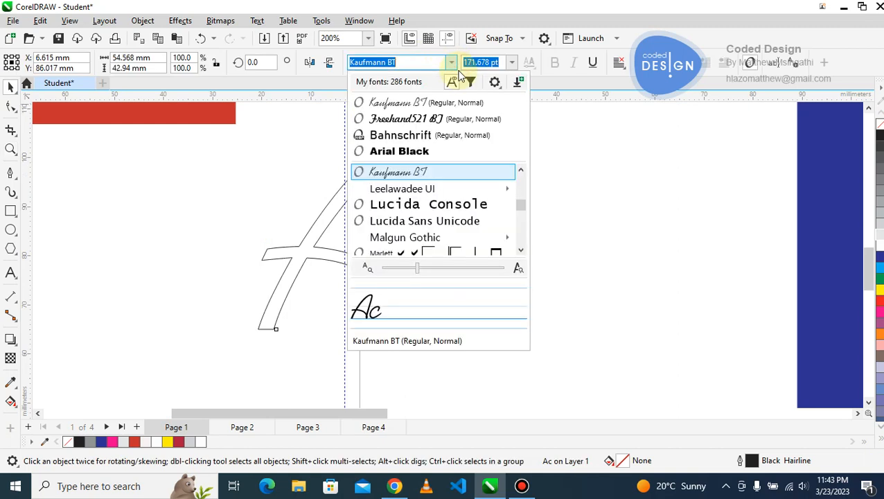
pyautogui.moveTo(521, 252); pyautogui.dragTo(521, 253)
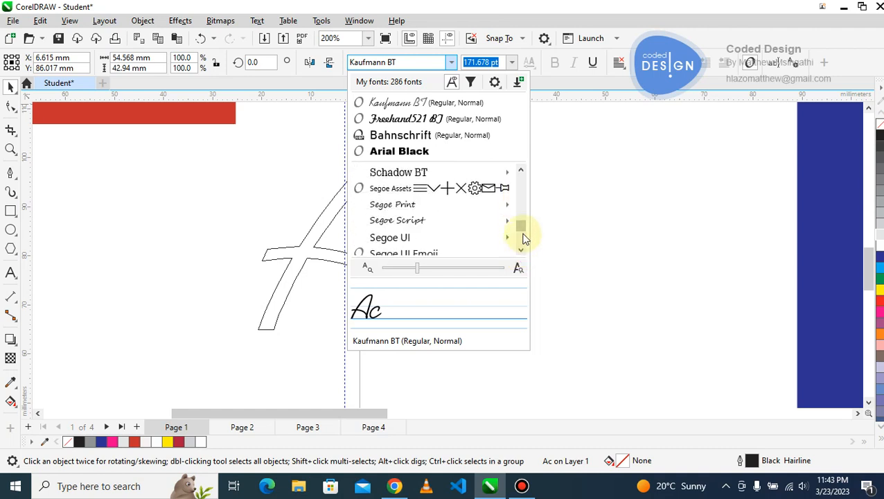
pyautogui.click(400, 220)
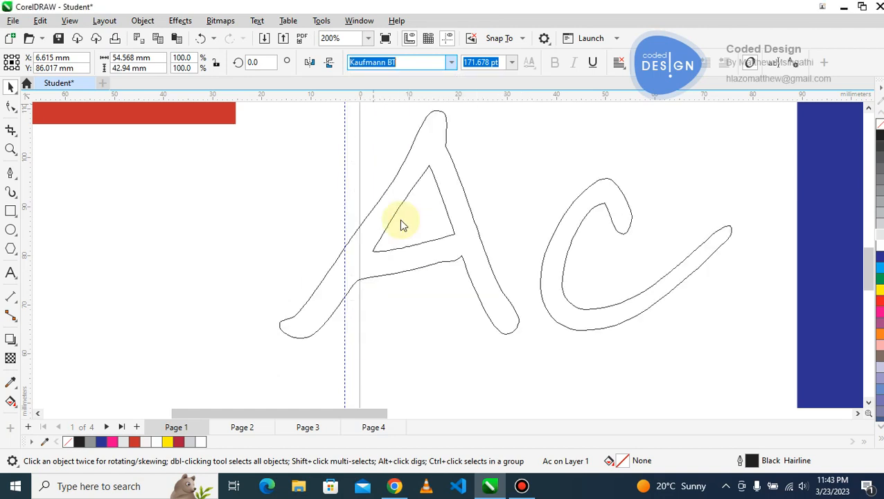
# Set the lower outlined "Ac" text in the Bahnschrift font.
pyautogui.click(452, 66)
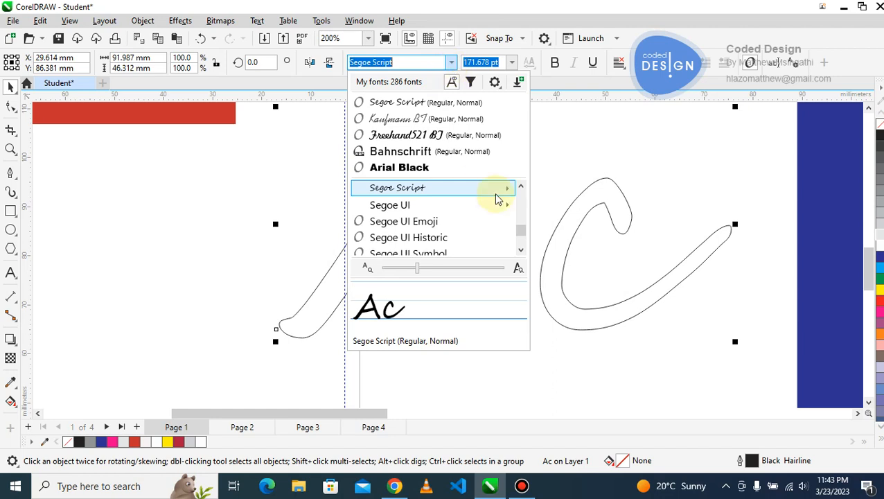
pyautogui.click(521, 230)
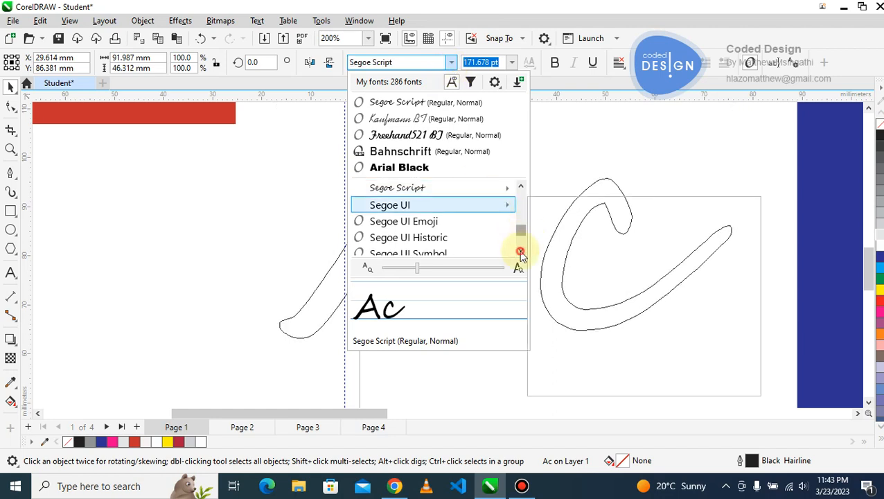
pyautogui.click(521, 251)
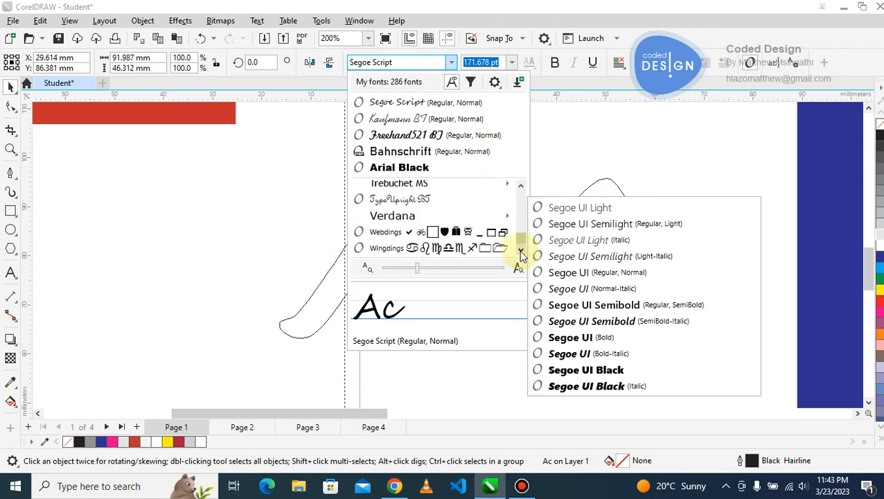
pyautogui.click(520, 251)
pyautogui.click(521, 252)
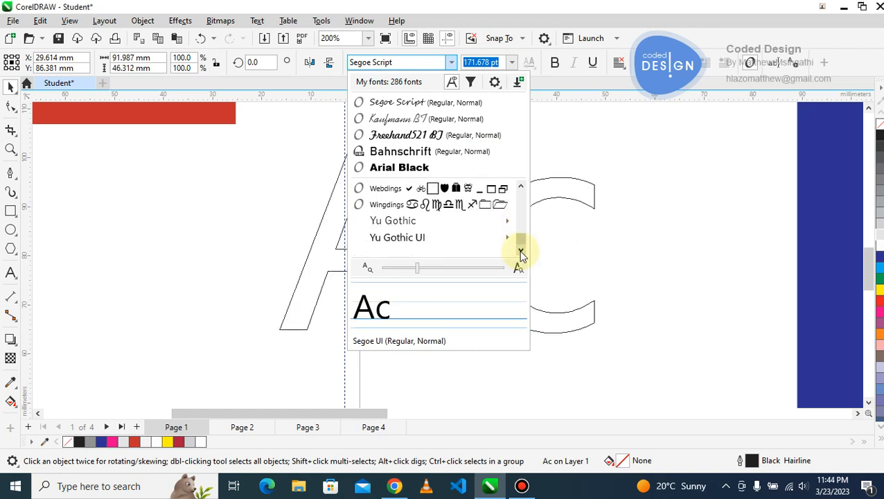
pyautogui.click(411, 156)
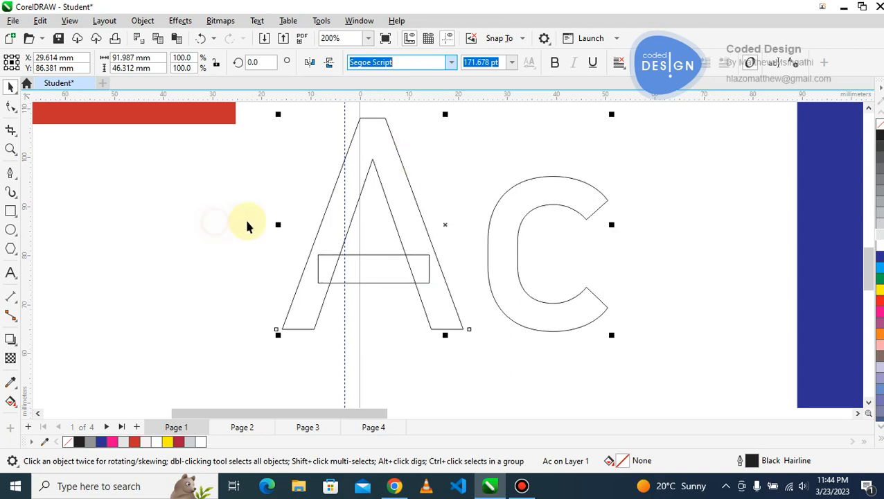
# Examine up close where the crossbar overlaps the legs of the "A" in the lower outlined text.
pyautogui.press('F2')
pyautogui.press('F3')
pyautogui.press('F3')
pyautogui.press('z')
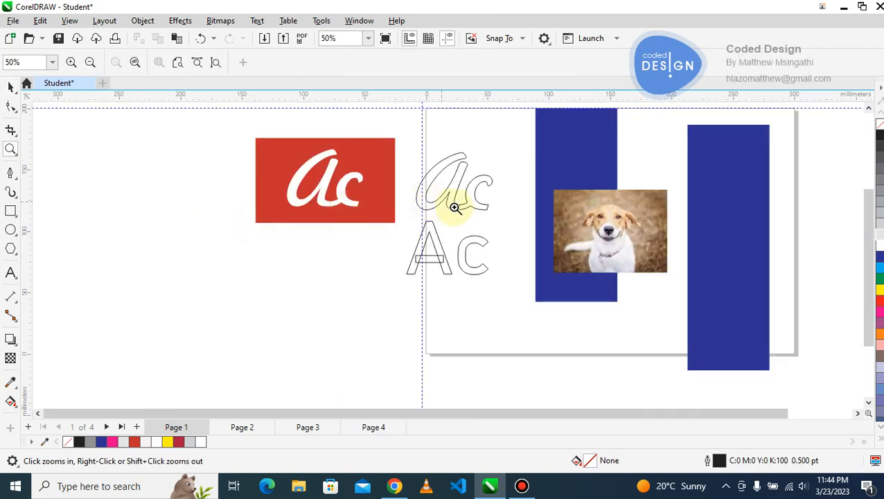
pyautogui.click(456, 212)
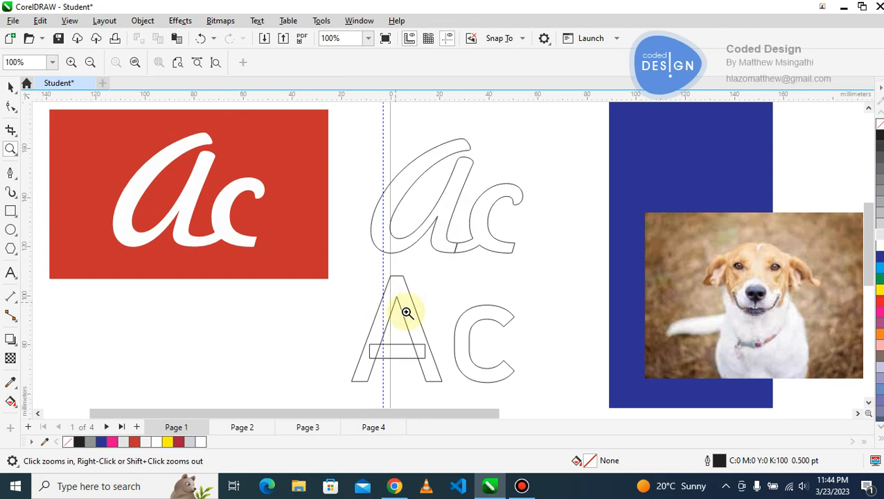
pyautogui.click(428, 352)
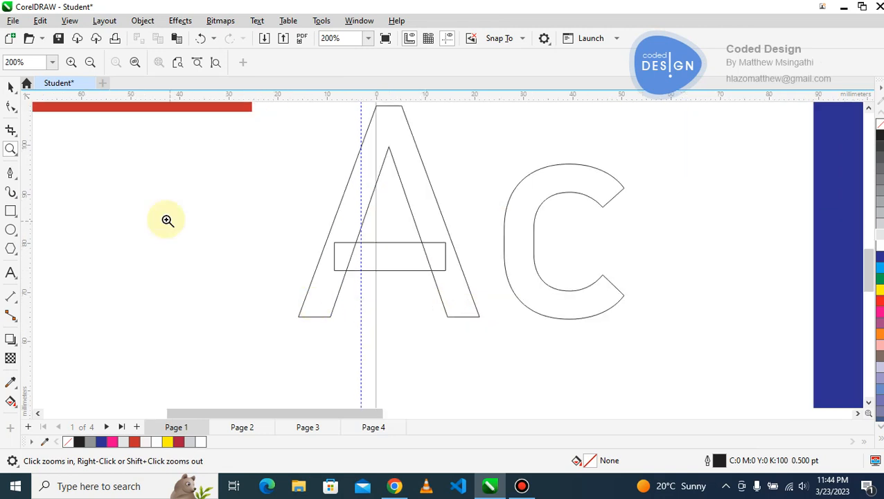
pyautogui.click(17, 92)
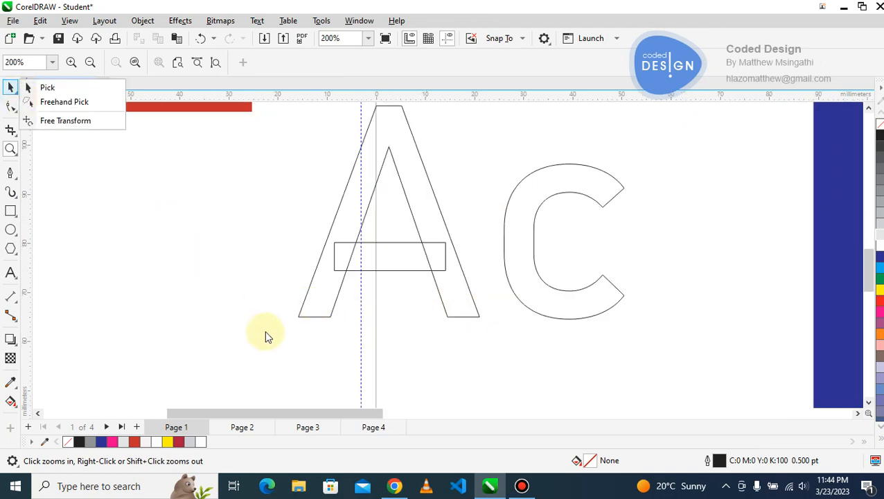
pyautogui.click(4, 99)
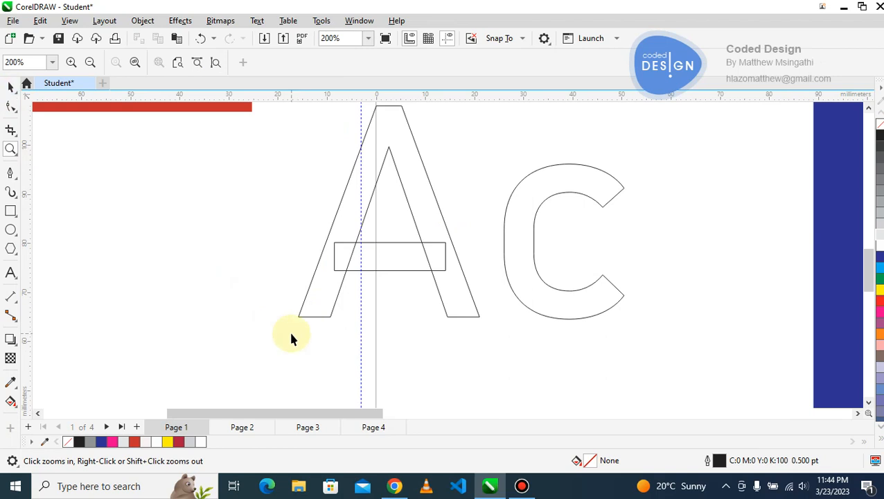
pyautogui.press('space')
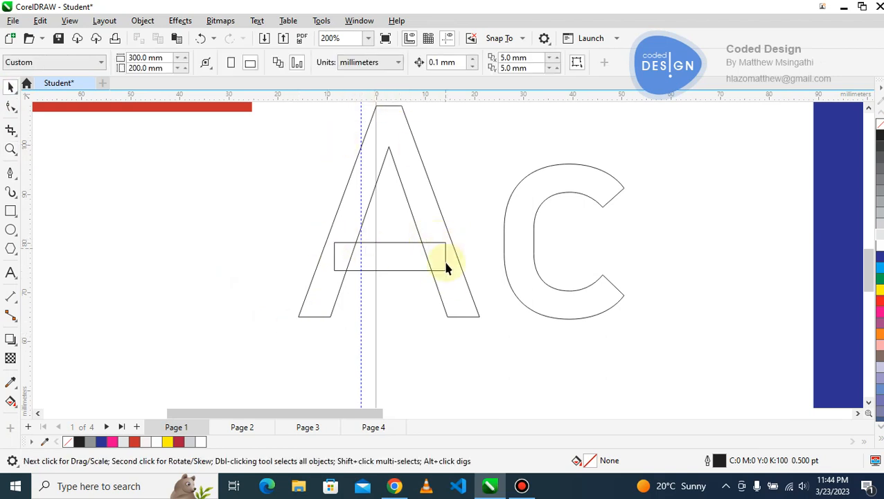
# Use Smart Fill to colour the body of the "A" and its crossbar regions blue-grey with a 0.5 pt black outline.
pyautogui.click(17, 409)
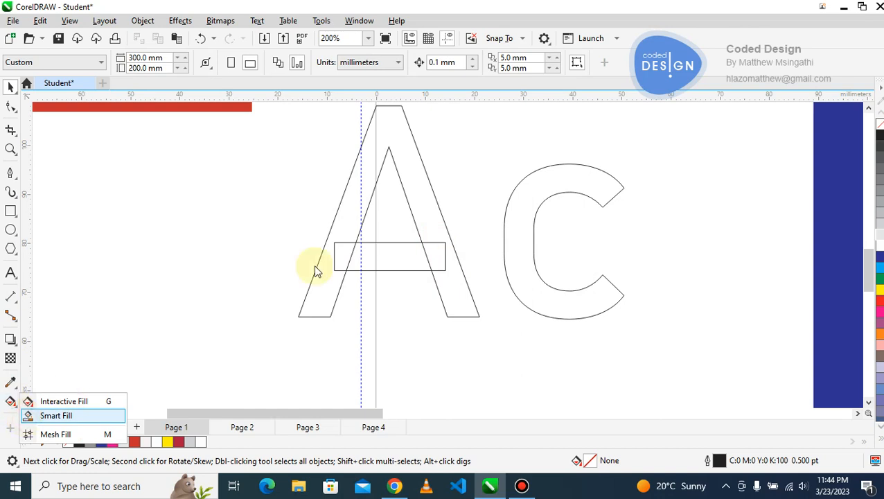
pyautogui.click(342, 258)
pyautogui.click(343, 255)
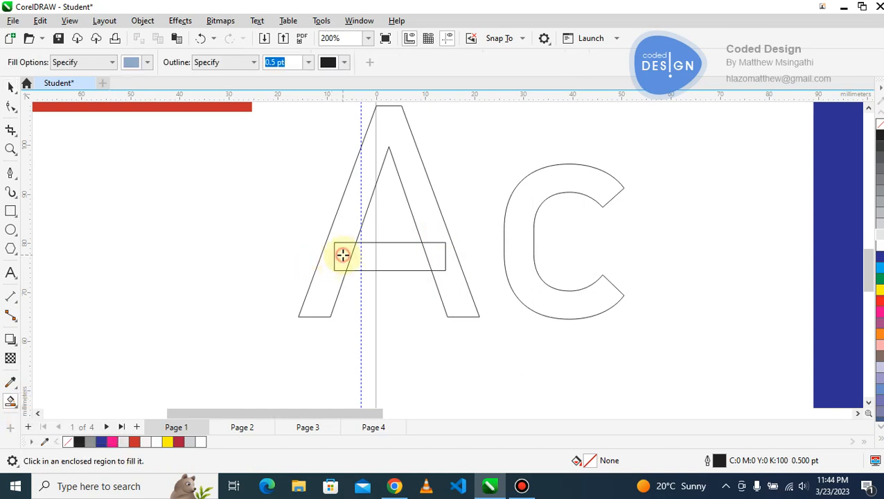
pyautogui.click(429, 234)
pyautogui.click(404, 246)
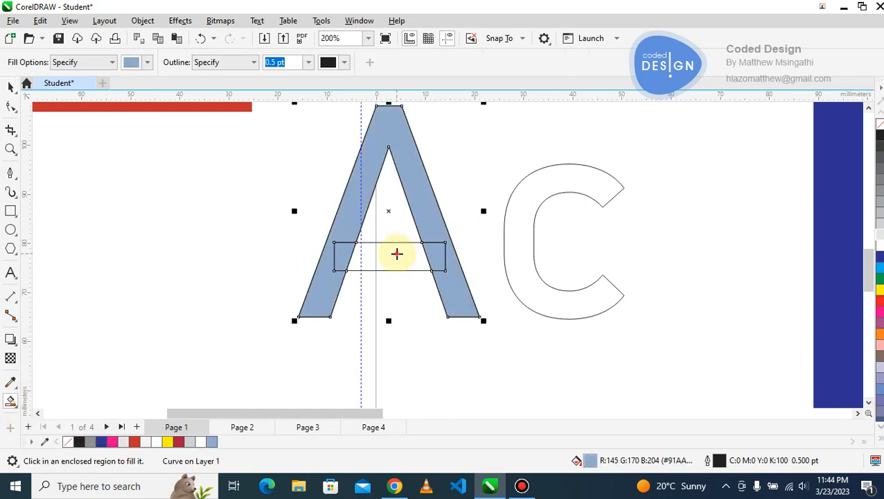
# Move the filled body of the "A" to the left of the outlined letter and the crossbar's middle piece below it.
pyautogui.press('space')
pyautogui.click(321, 280)
pyautogui.moveTo(228, 282); pyautogui.dragTo(108, 346)
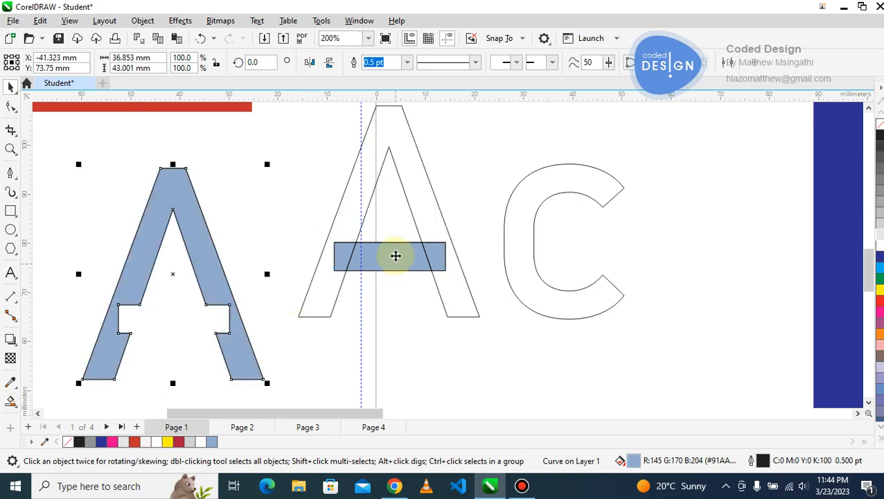
pyautogui.moveTo(395, 256); pyautogui.dragTo(409, 336)
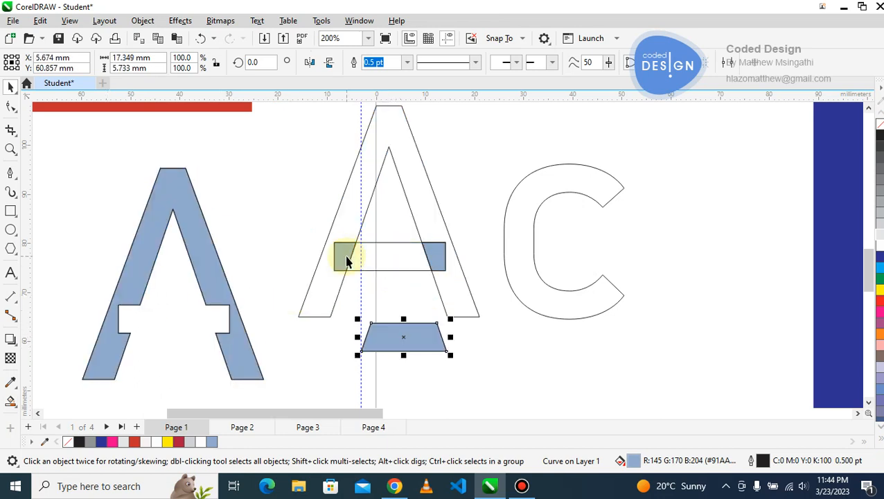
# Try moving the small filled overlap piece off the left leg of the outlined "A", and undo the move.
pyautogui.moveTo(341, 255); pyautogui.dragTo(276, 237)
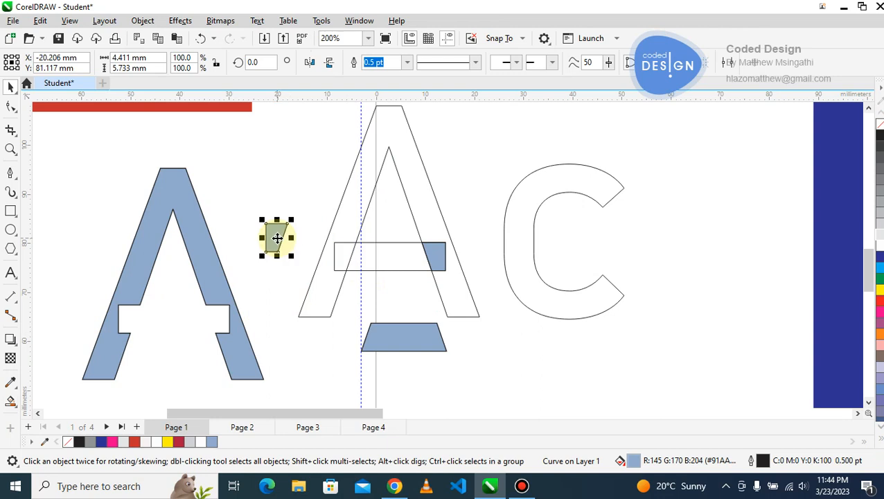
pyautogui.hotkey('ctrl', 'z')
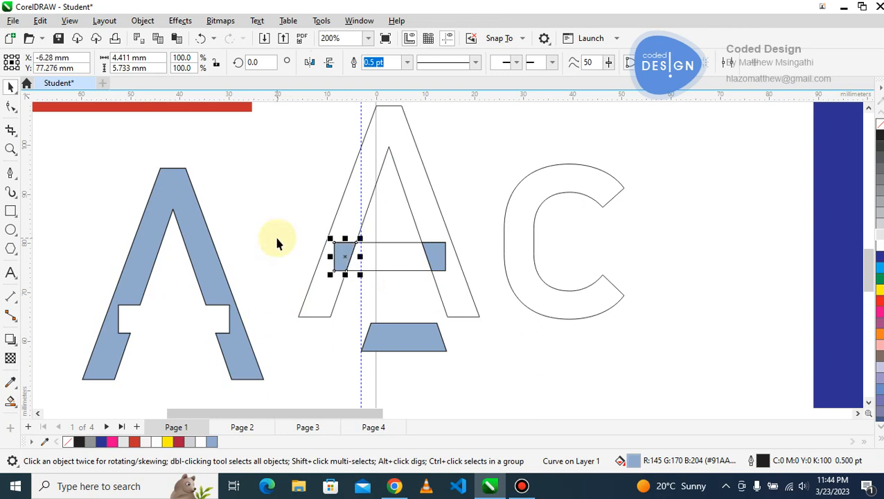
# Place a copy of the outlined sans-serif "Ac" text below the red rectangle, overlapping the notched blue-grey "A".
pyautogui.click(347, 207)
pyautogui.scroll(-1, 347, 207)
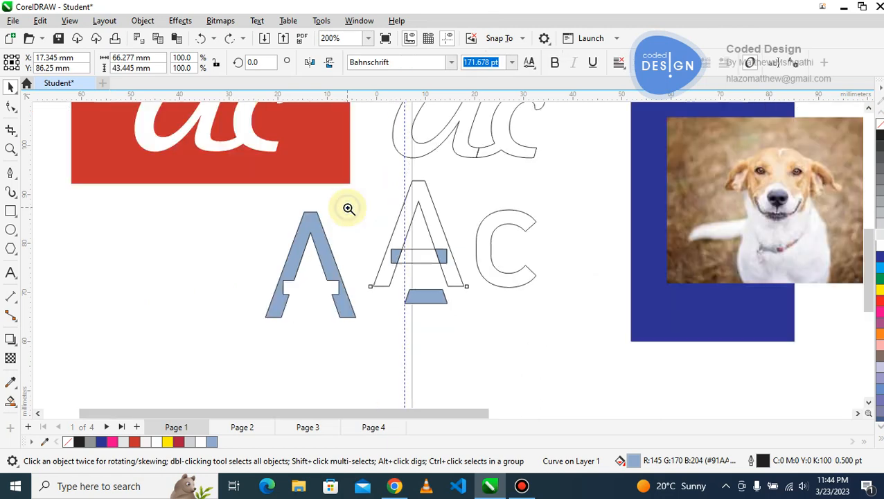
pyautogui.press('z')
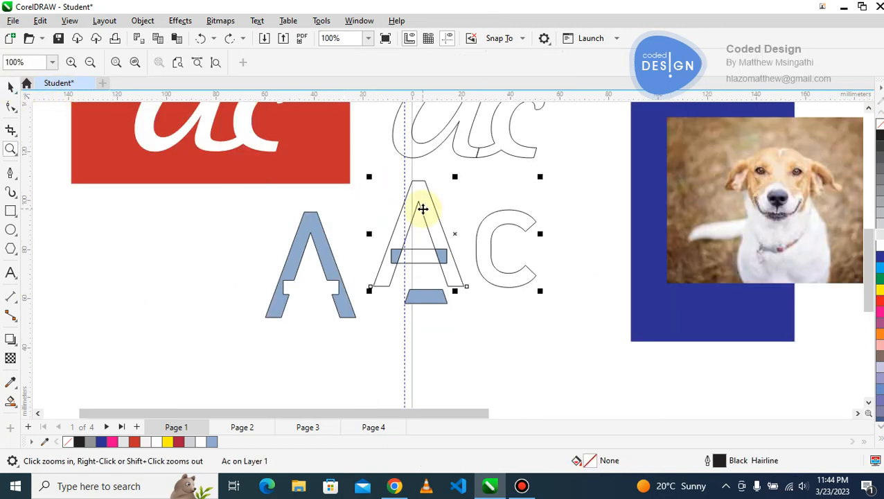
pyautogui.moveTo(422, 208); pyautogui.dragTo(161, 283)
pyautogui.rightClick(161, 284)
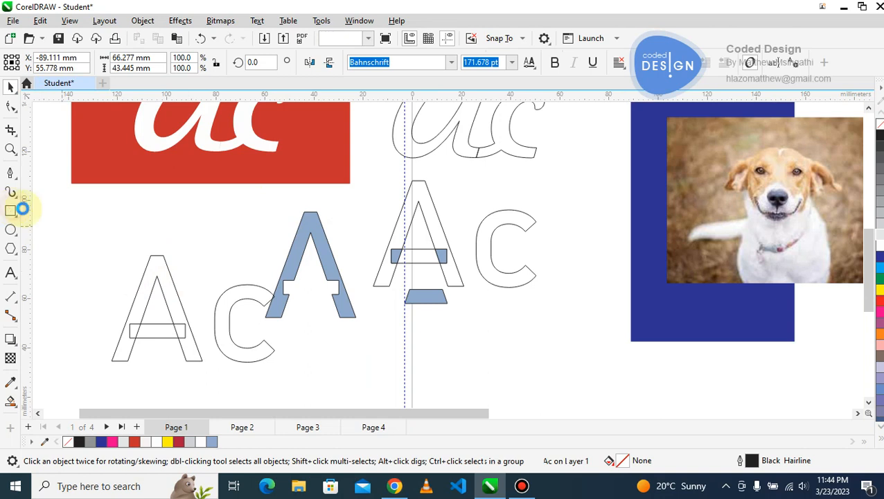
# Draw a rectangle about 64.5 by 63.25 mm around the "A" of the copied text, crossing the edge of the "c".
pyautogui.click(23, 208)
pyautogui.moveTo(63, 224); pyautogui.dragTo(222, 380)
pyautogui.click(10, 87)
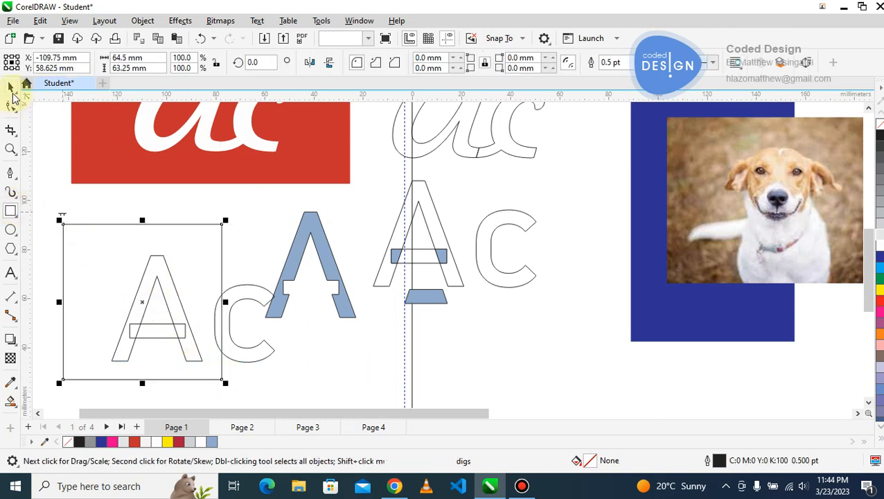
# Use Smart Fill to colour the rectangle area around the copied "A" and the triangle inside the letter blue-grey.
pyautogui.click(11, 406)
pyautogui.click(155, 354)
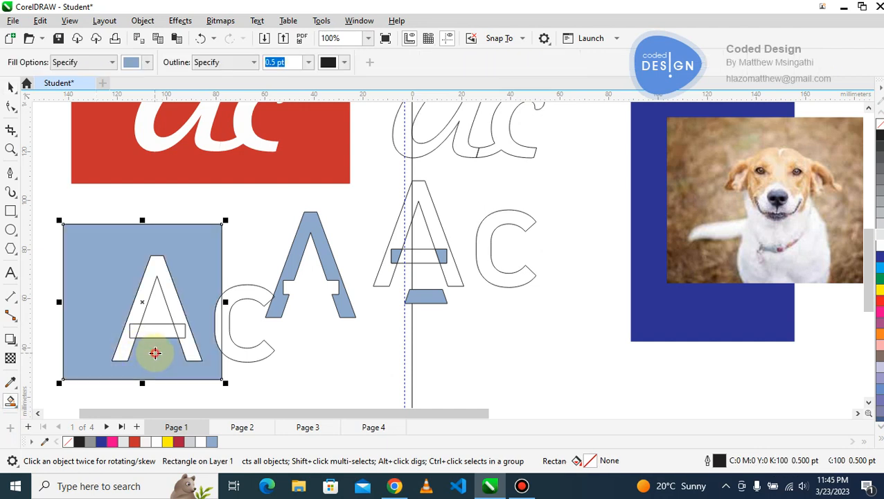
pyautogui.click(158, 311)
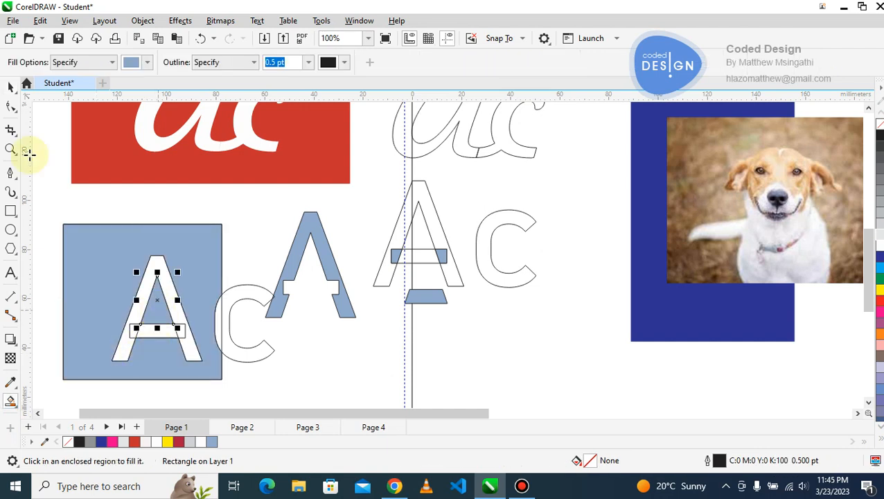
pyautogui.click(11, 88)
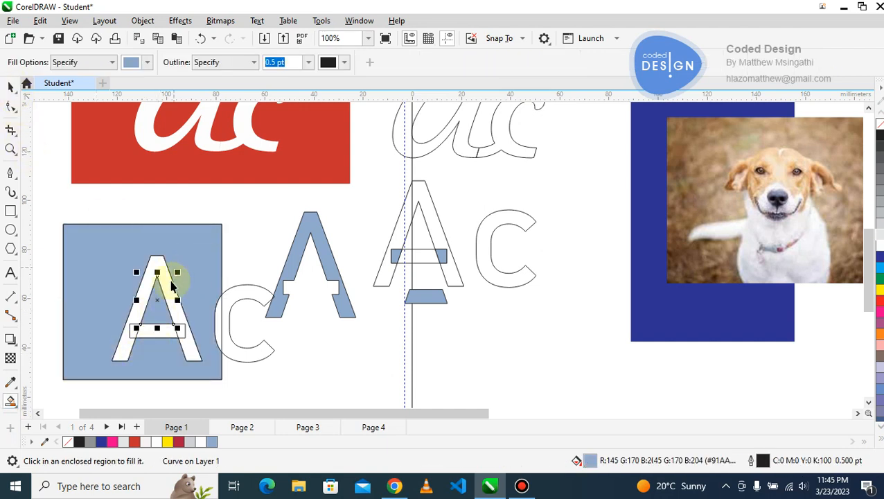
# Delete the copied outline "Ac" text from the filled rectangle, keeping the Smart Fill pieces.
pyautogui.click(160, 263)
pyautogui.press('Delete')
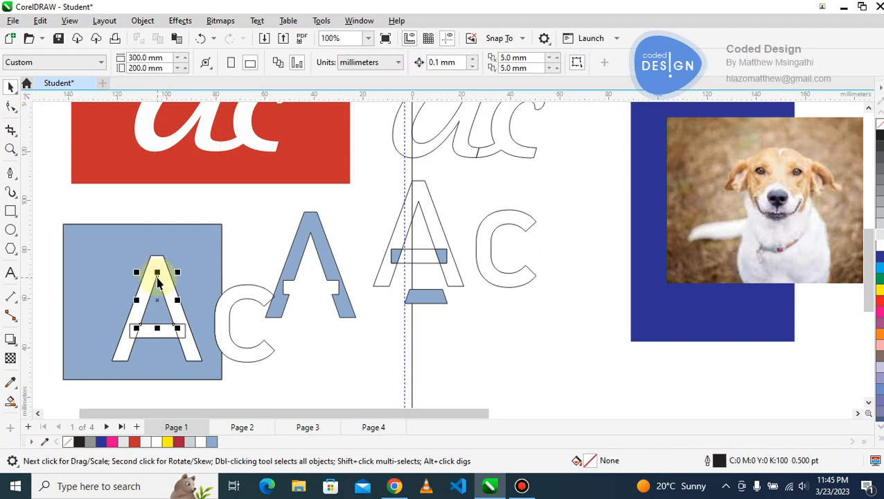
pyautogui.click(157, 279)
pyautogui.click(131, 335)
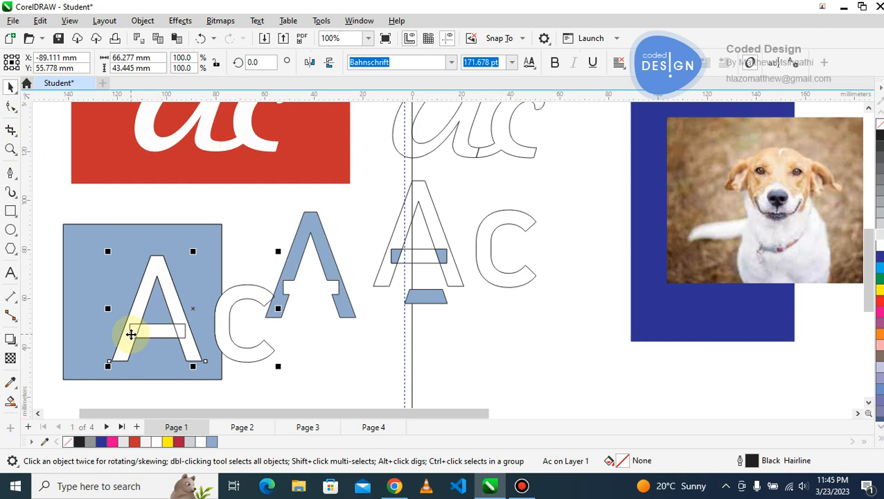
pyautogui.click(273, 337)
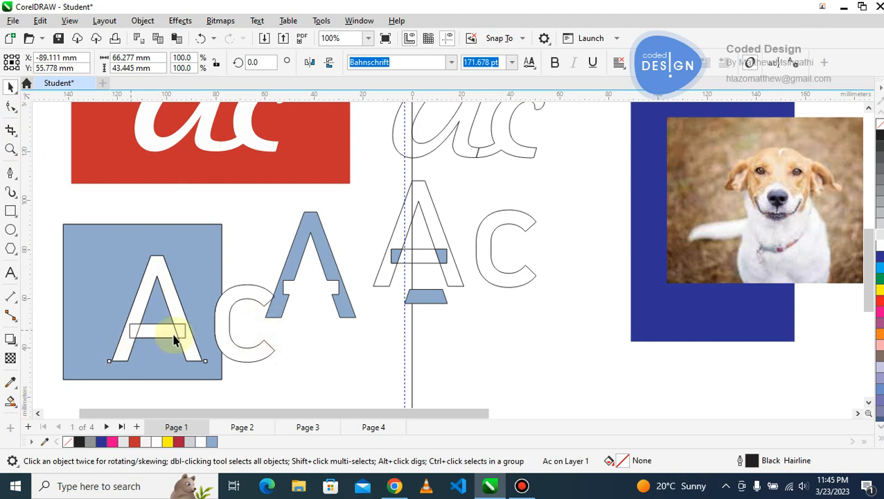
pyautogui.click(131, 335)
pyautogui.press('Delete')
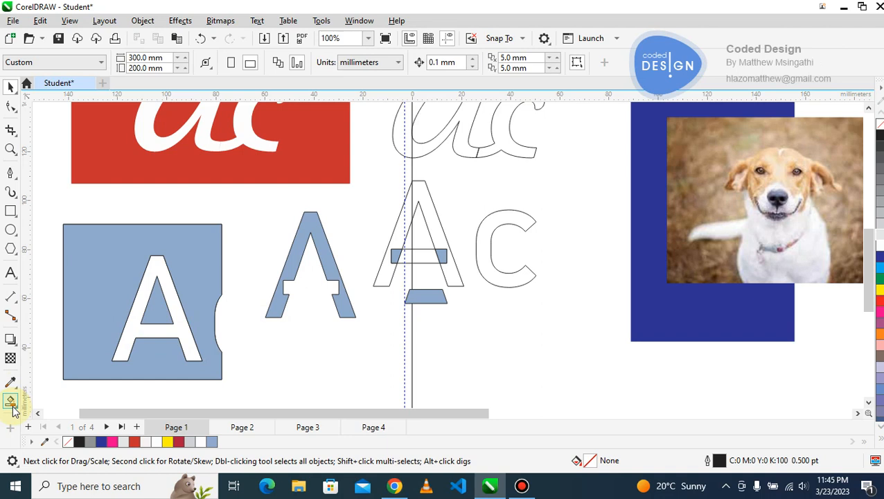
# Smart Fill the A-shaped gap in the filled rectangle and move the new "A" shape below the notched "A".
pyautogui.click(11, 405)
pyautogui.click(135, 322)
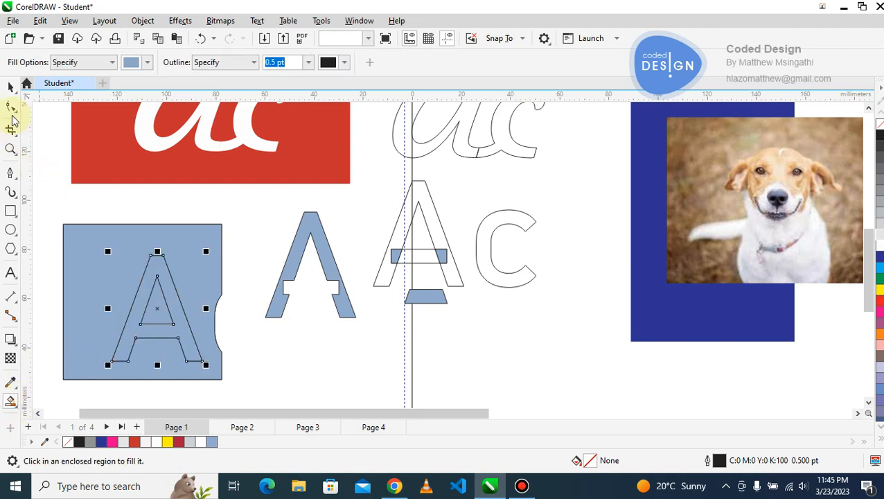
pyautogui.click(10, 86)
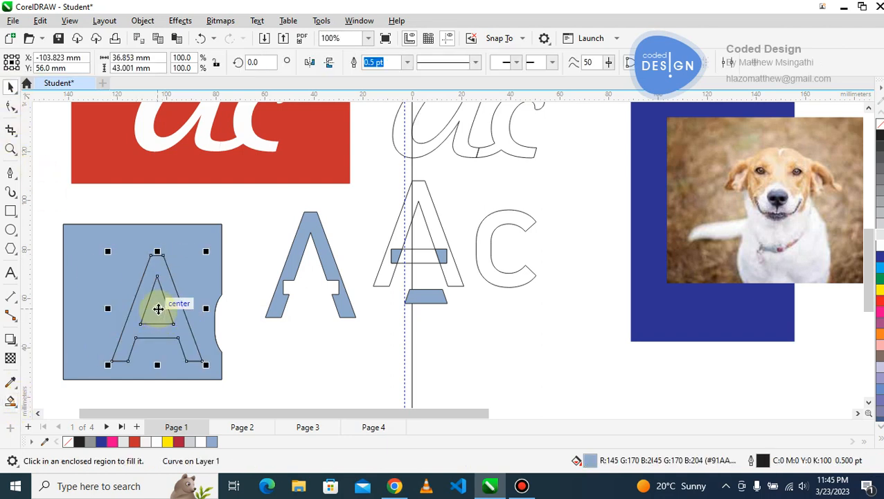
pyautogui.moveTo(158, 308); pyautogui.dragTo(315, 359)
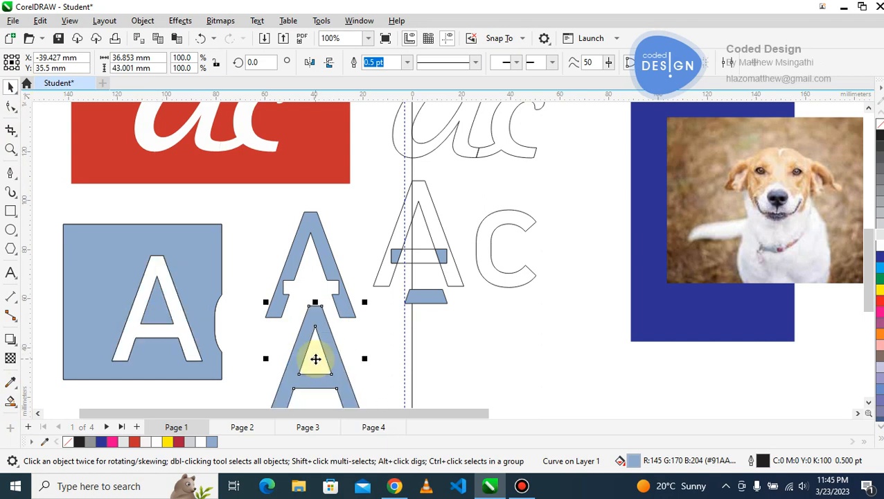
# Give the moved "A" shape a dark red outline (C22 M100 Y69 K15) and remove its fill.
pyautogui.rightClick(178, 446)
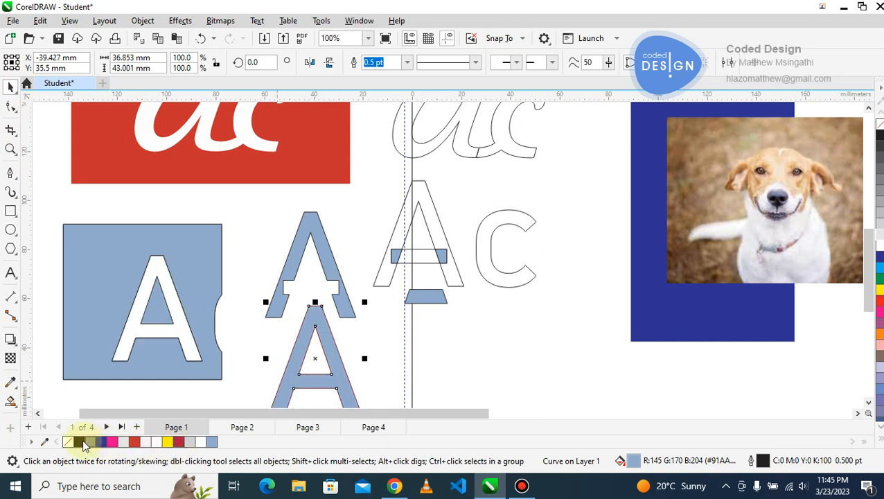
pyautogui.click(68, 443)
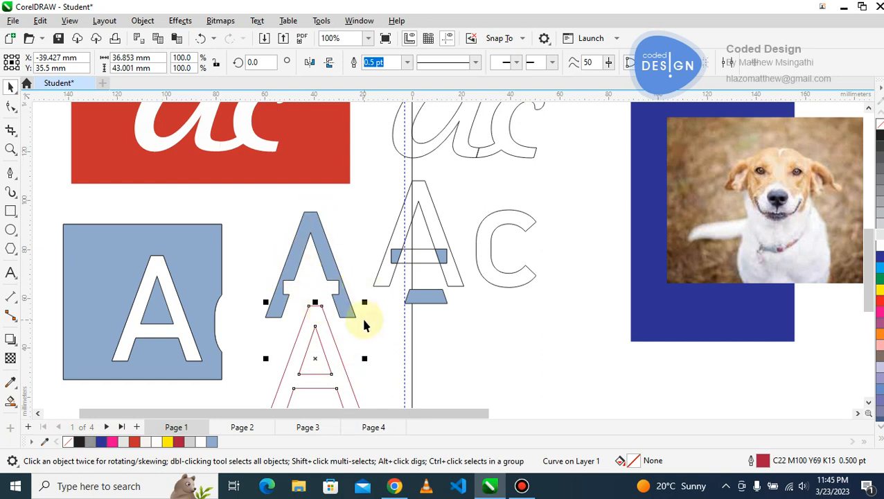
# Move the original outlined sans-serif "Ac" text to the right, off the small filled overlap pieces.
pyautogui.click(504, 299)
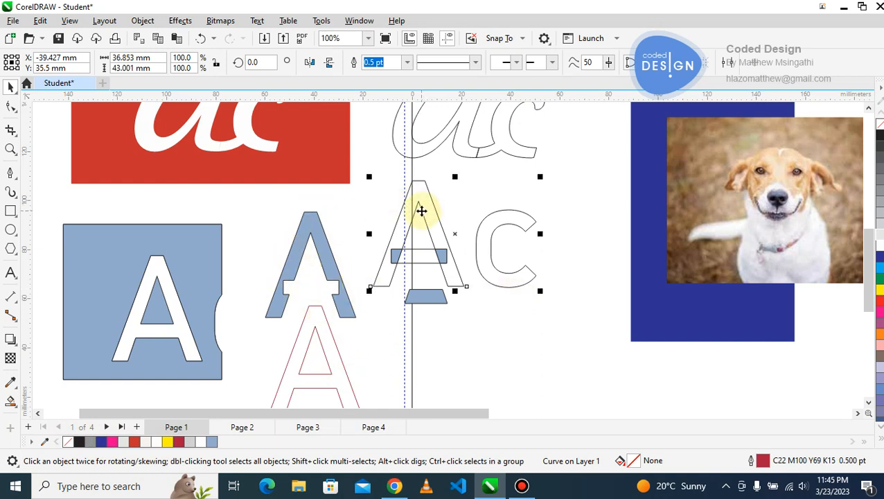
pyautogui.moveTo(421, 210); pyautogui.dragTo(490, 215)
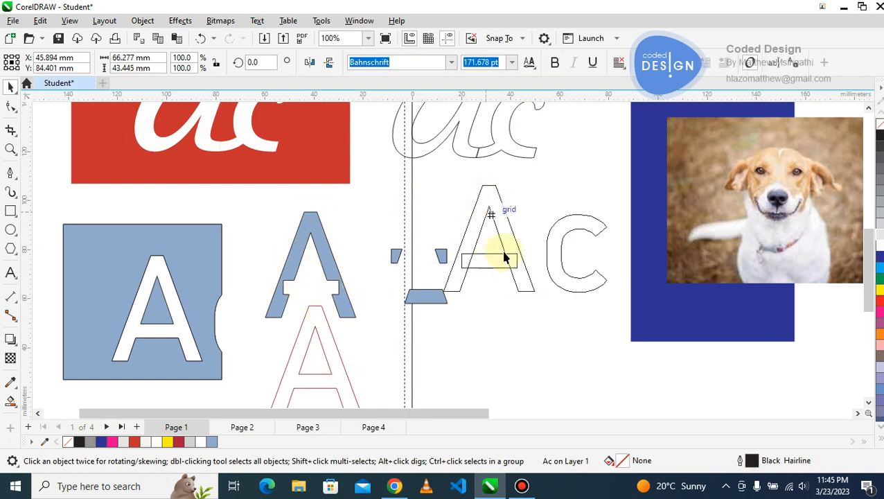
pyautogui.click(480, 261)
# Examine up close the overlap seam where the two letters of the outlined script "Ac" text join.
pyautogui.press('F2')
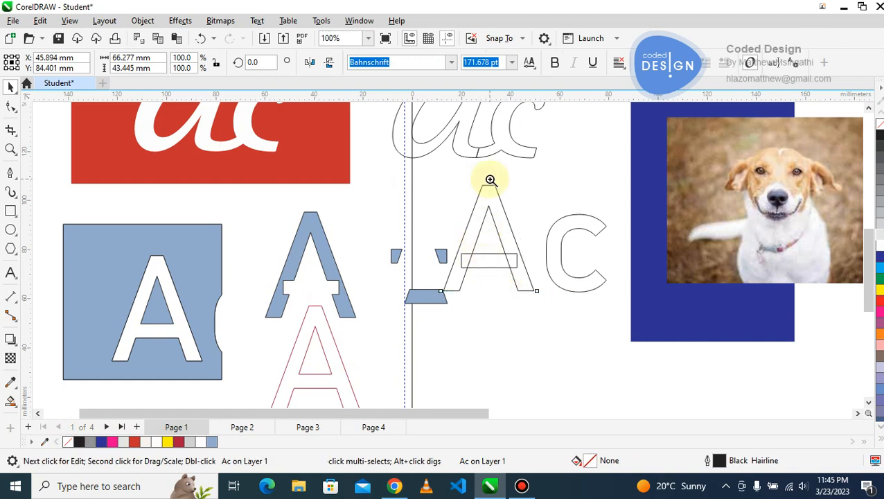
pyautogui.click(489, 179)
pyautogui.click(434, 212)
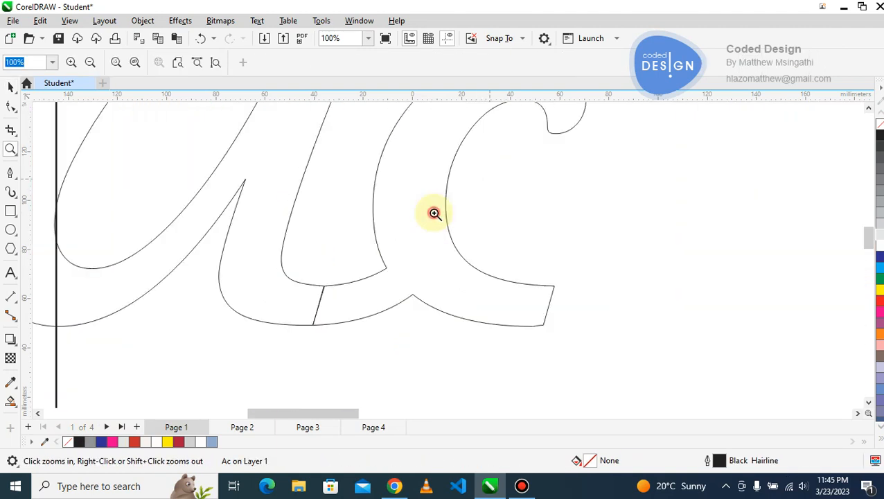
pyautogui.click(434, 211)
pyautogui.click(336, 340)
pyautogui.click(336, 340)
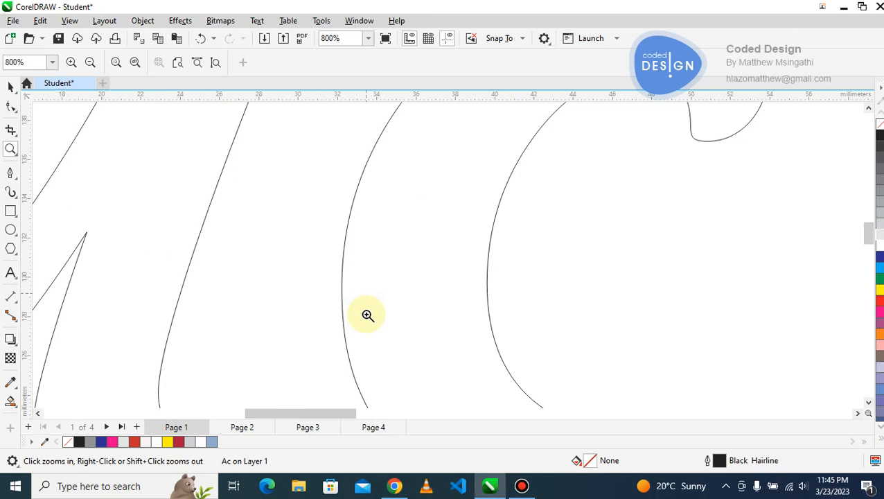
pyautogui.click(367, 314)
pyautogui.click(361, 366)
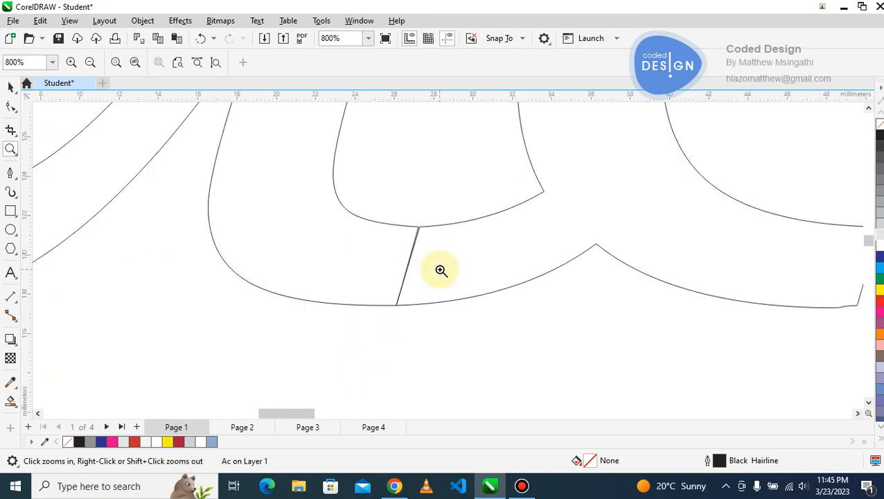
pyautogui.click(441, 270)
pyautogui.click(399, 289)
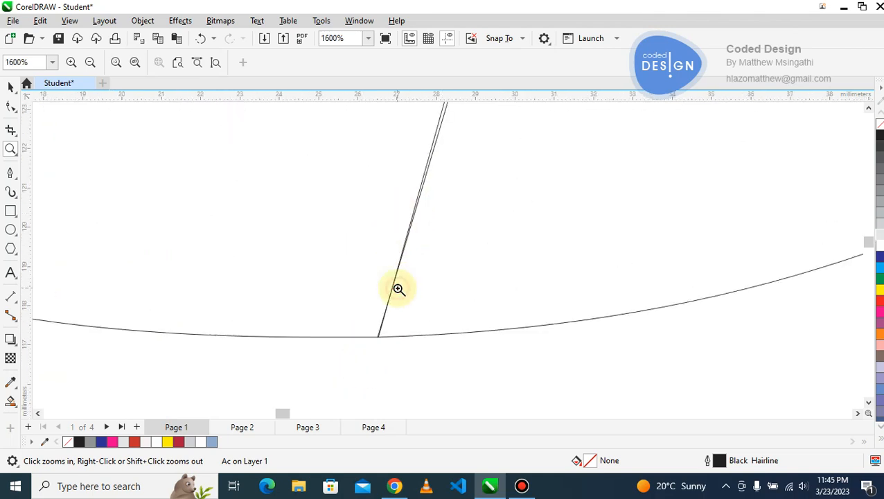
pyautogui.click(406, 306)
pyautogui.click(417, 313)
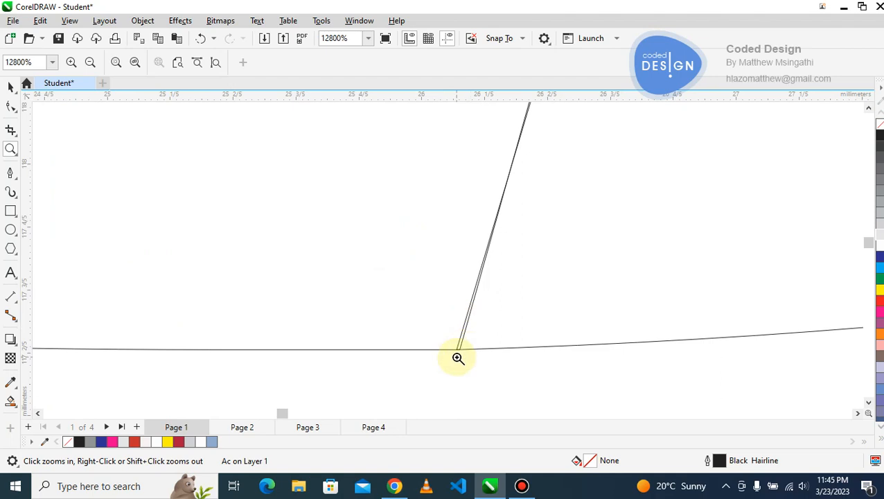
pyautogui.rightClick(449, 338)
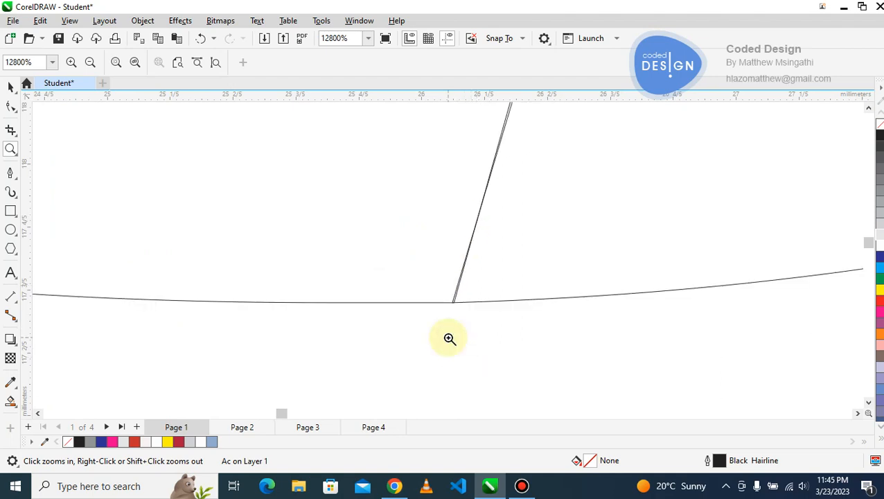
pyautogui.rightClick(449, 338)
pyautogui.rightClick(449, 338)
pyautogui.rightClick(449, 338)
pyautogui.rightClick(449, 338)
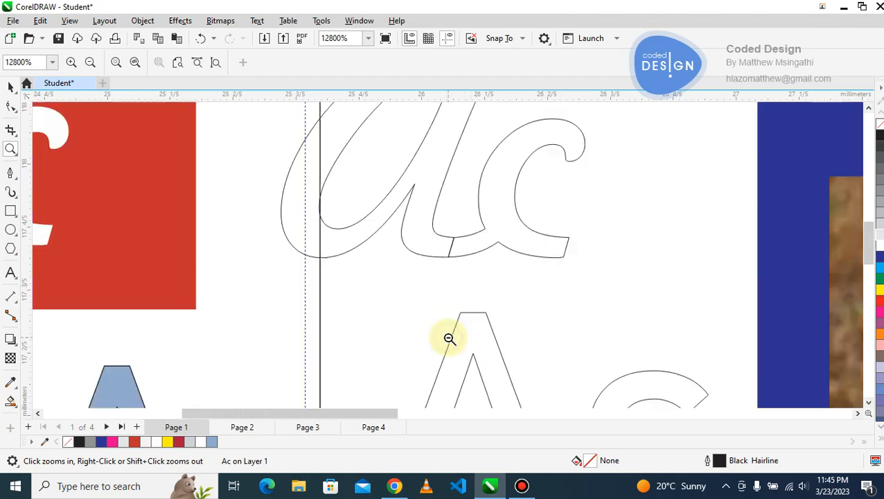
pyautogui.rightClick(449, 338)
pyautogui.rightClick(449, 338)
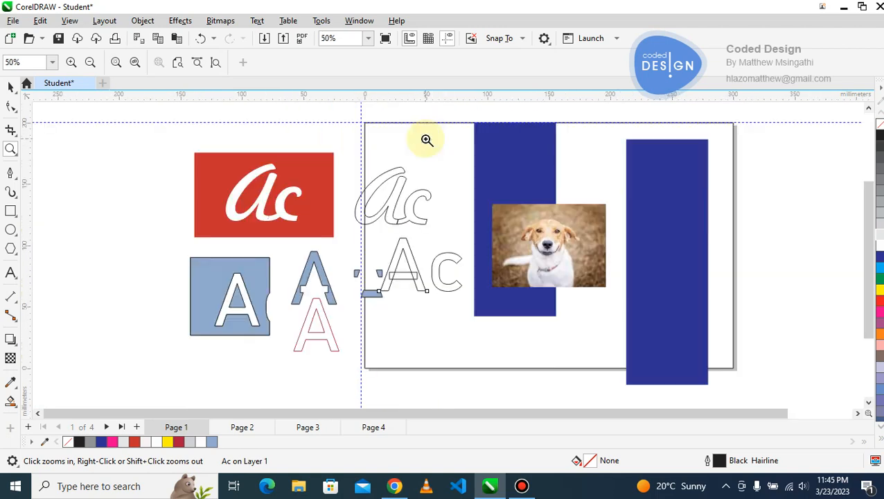
# Draw three overlapping rectangles in the empty area left of the artwork, the last about 64.5 by 101.5 mm.
pyautogui.click(426, 139)
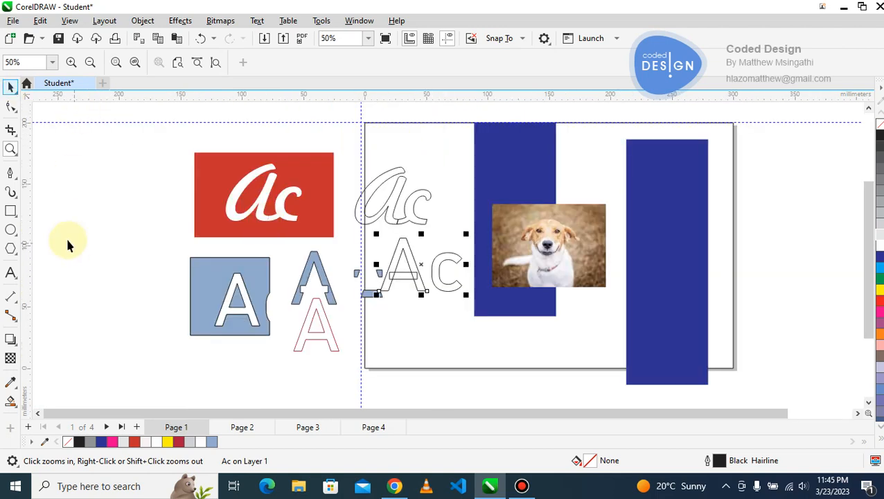
pyautogui.rightClick(134, 242)
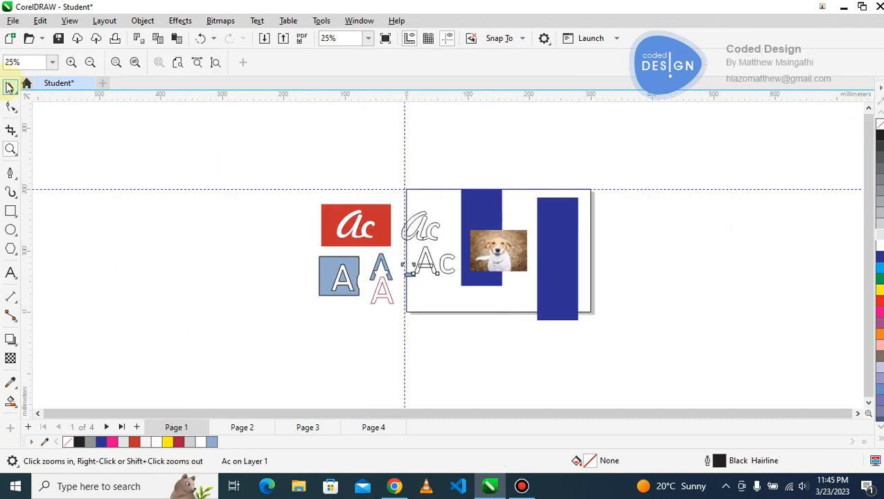
pyautogui.click(10, 206)
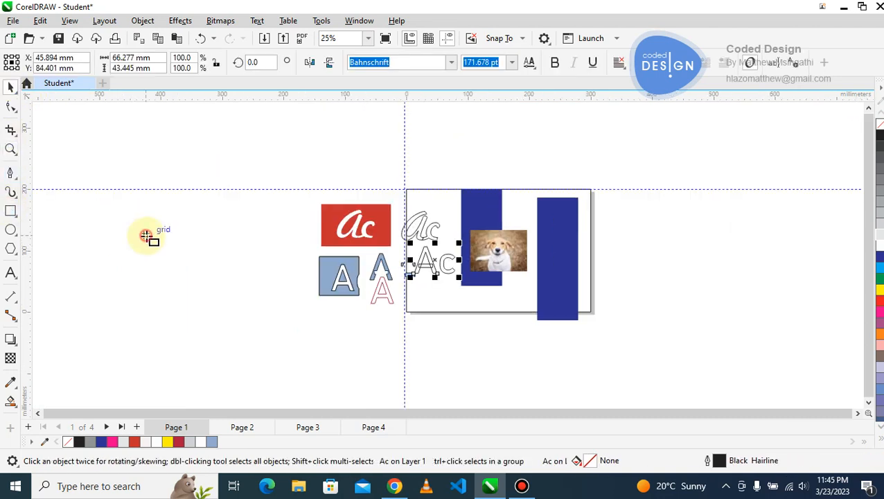
pyautogui.moveTo(146, 235); pyautogui.dragTo(174, 269)
pyautogui.moveTo(153, 211); pyautogui.dragTo(196, 256)
pyautogui.moveTo(234, 216); pyautogui.dragTo(186, 285)
pyautogui.click(11, 87)
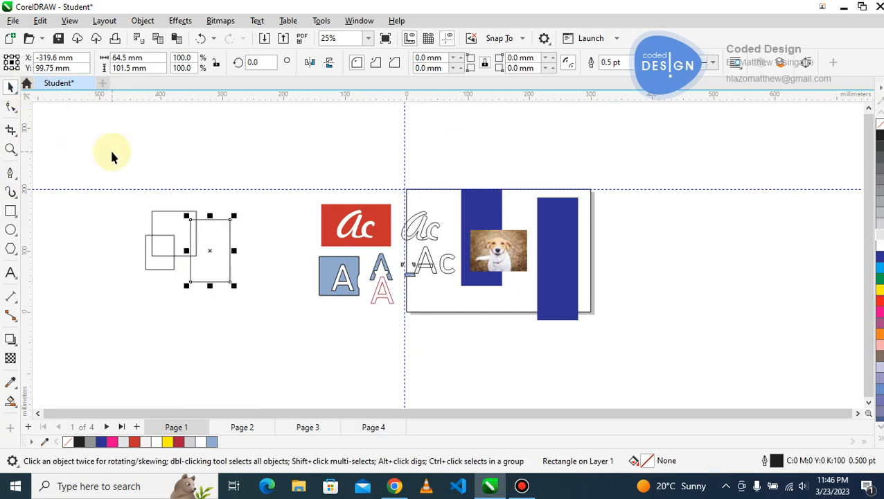
# Weld the three overlapping rectangles into a single outline shape.
pyautogui.moveTo(112, 150); pyautogui.dragTo(259, 317)
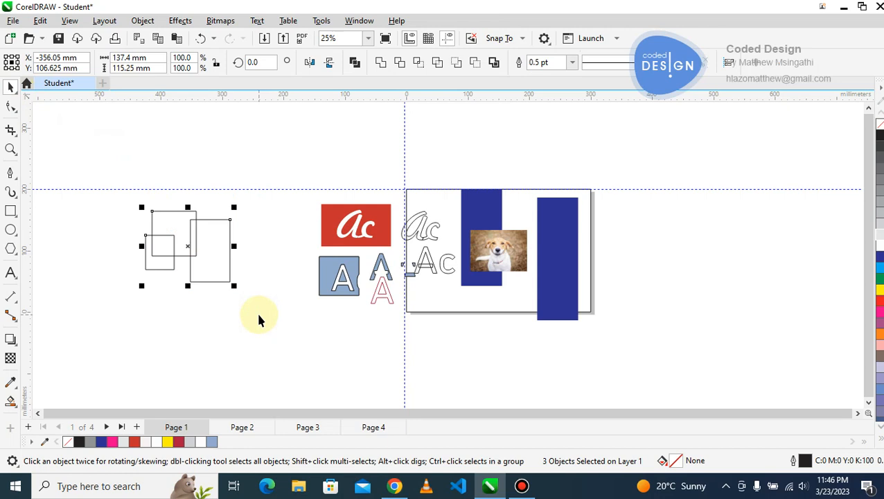
pyautogui.click(381, 64)
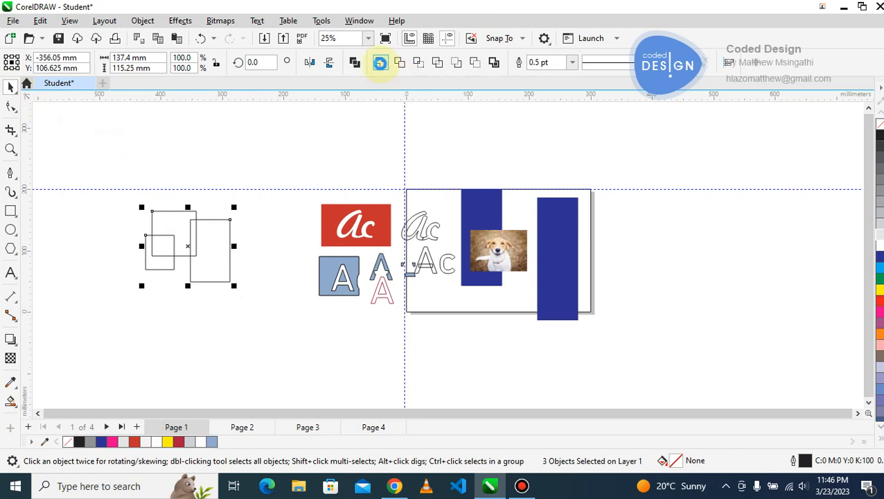
pyautogui.click(256, 304)
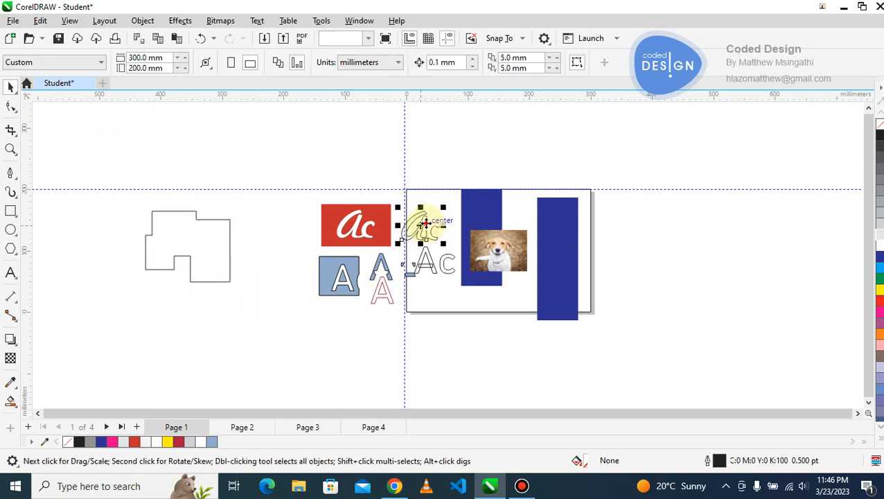
# Move the outlined script "Ac" text off the page into the empty area above the red rectangle, on the horizontal guideline.
pyautogui.moveTo(424, 223); pyautogui.dragTo(270, 171)
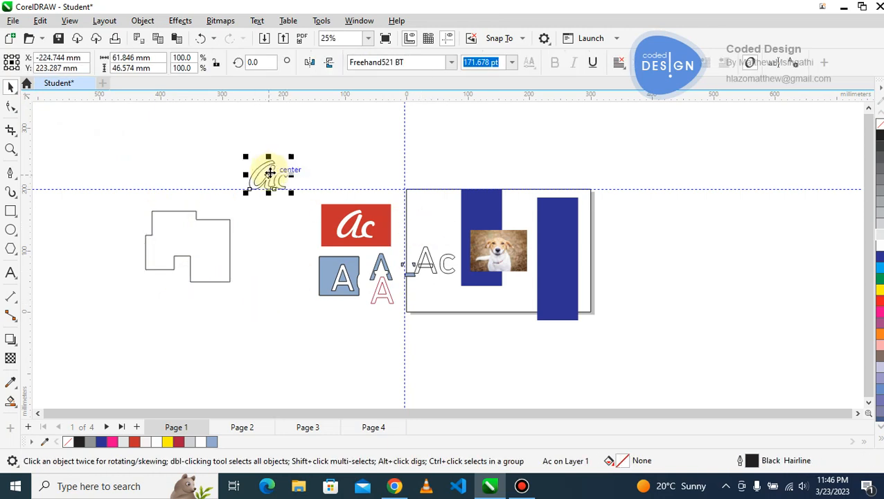
pyautogui.press('z')
pyautogui.click(270, 173)
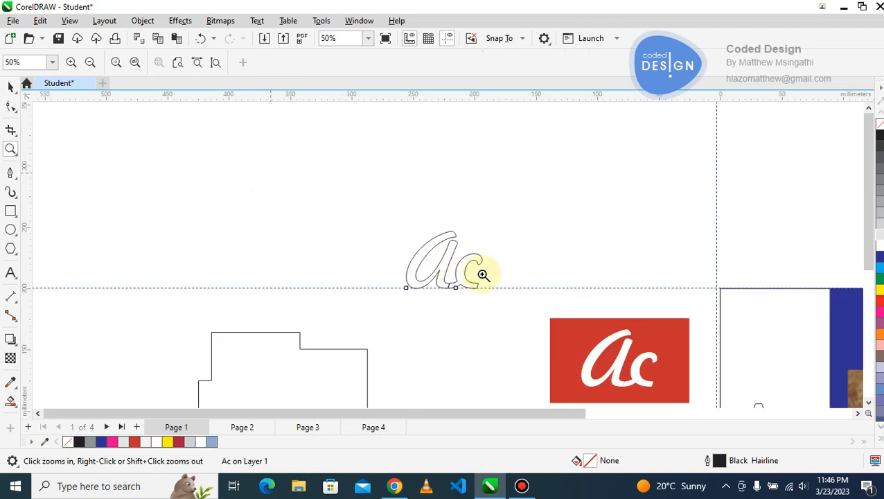
pyautogui.click(463, 265)
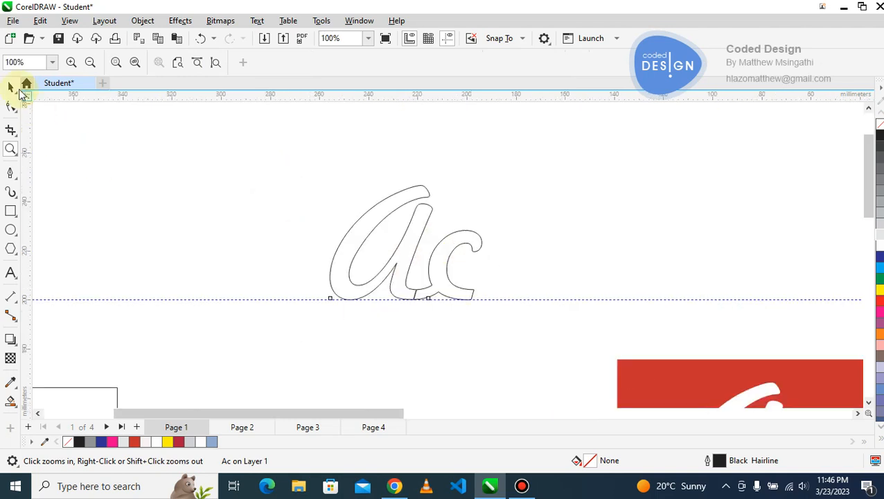
pyautogui.press('space')
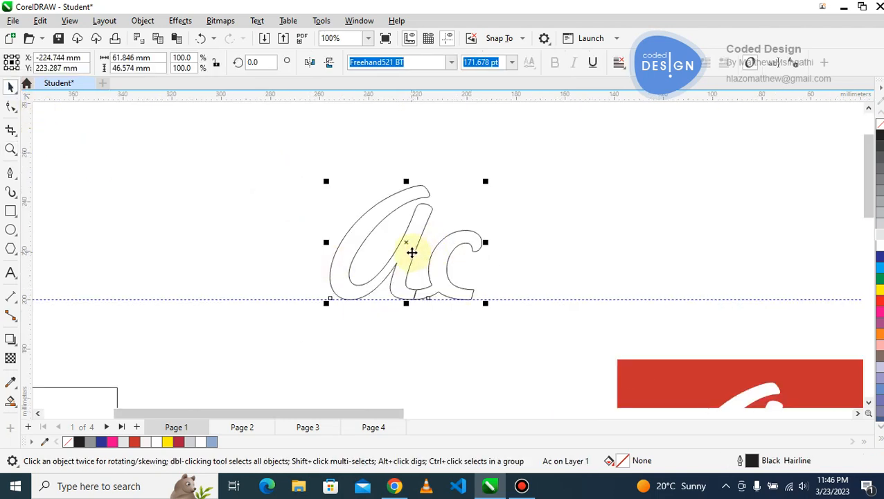
# Convert the outlined script "Ac" text to curves.
pyautogui.rightClick(412, 252)
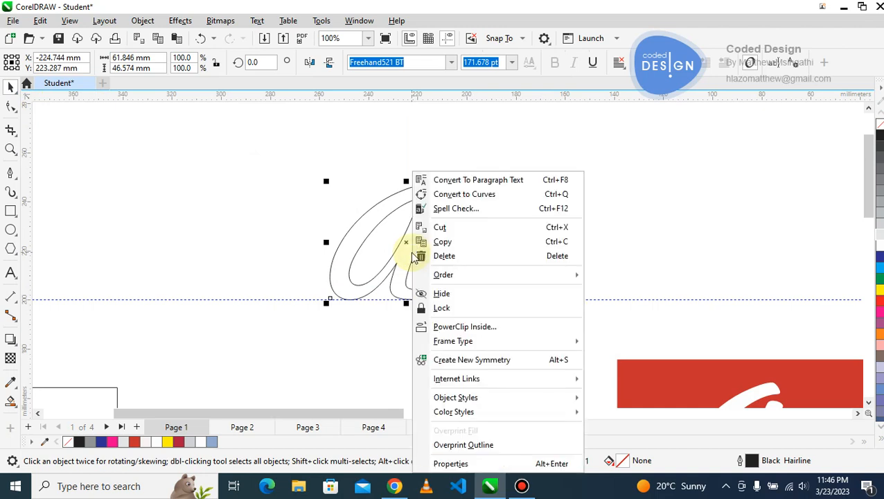
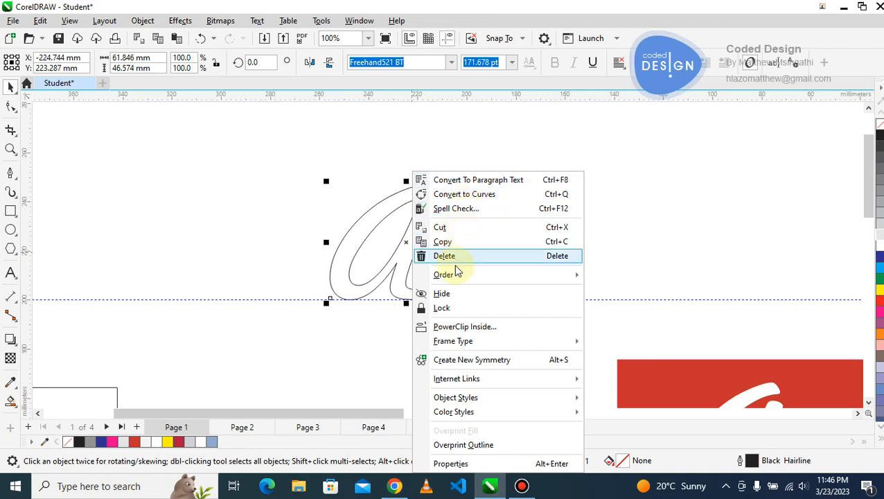
pyautogui.click(363, 336)
pyautogui.click(411, 267)
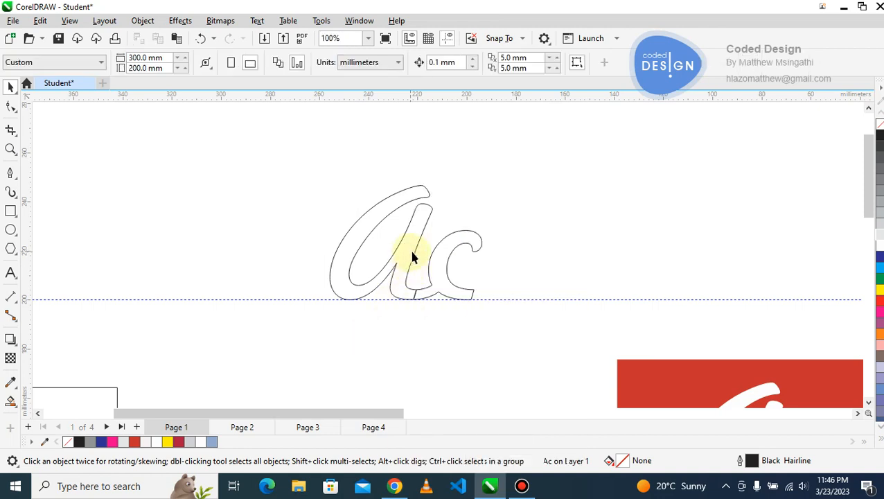
pyautogui.rightClick(412, 251)
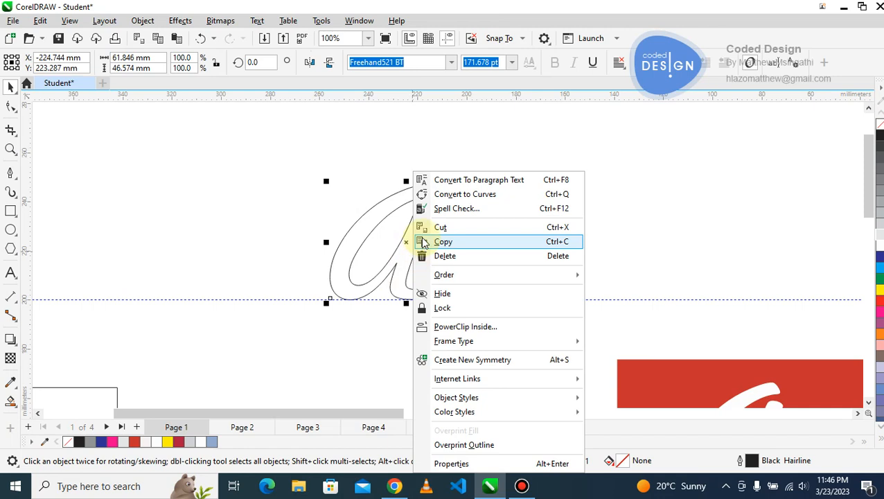
pyautogui.click(454, 196)
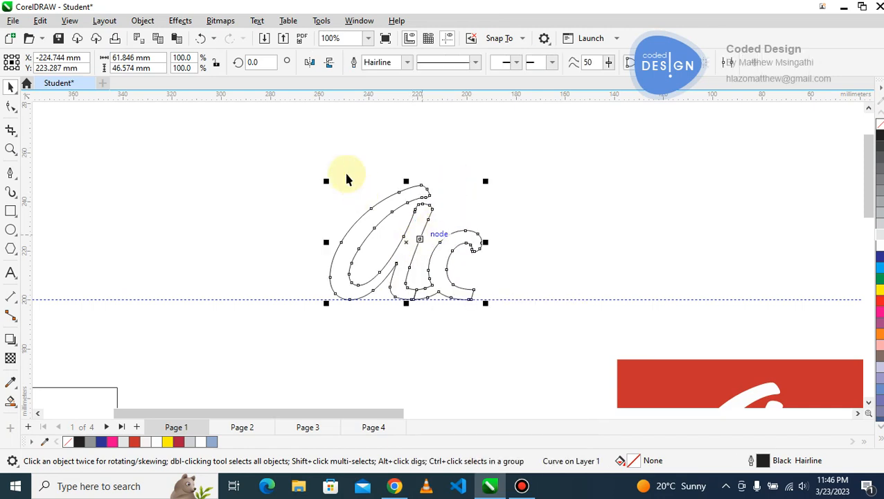
pyautogui.moveTo(519, 311); pyautogui.dragTo(527, 325)
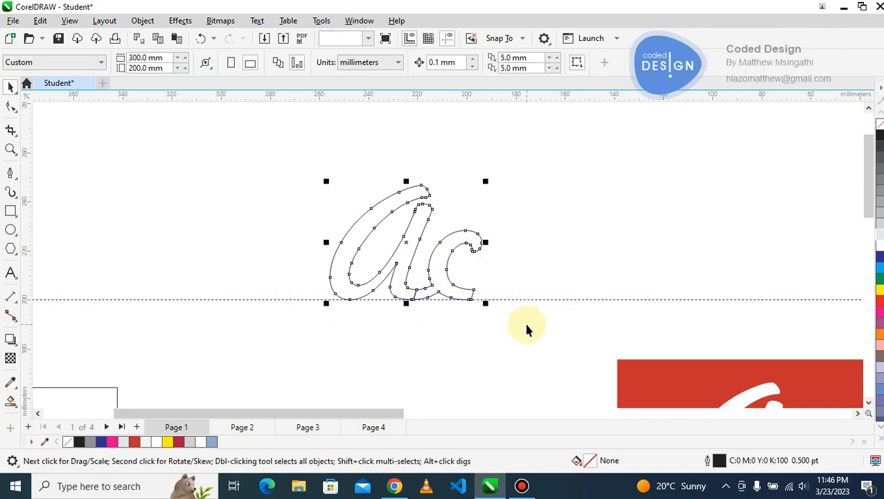
# Break the script "Ac" curve apart into separate objects.
pyautogui.rightClick(409, 221)
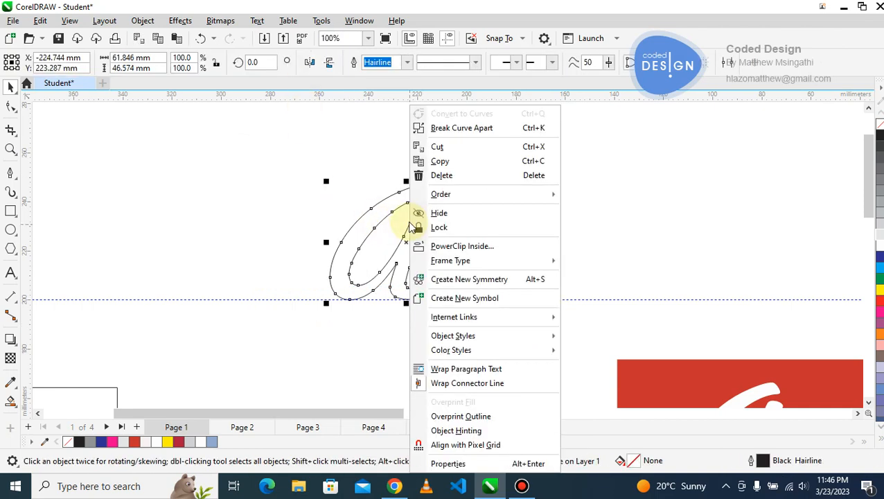
pyautogui.click(464, 129)
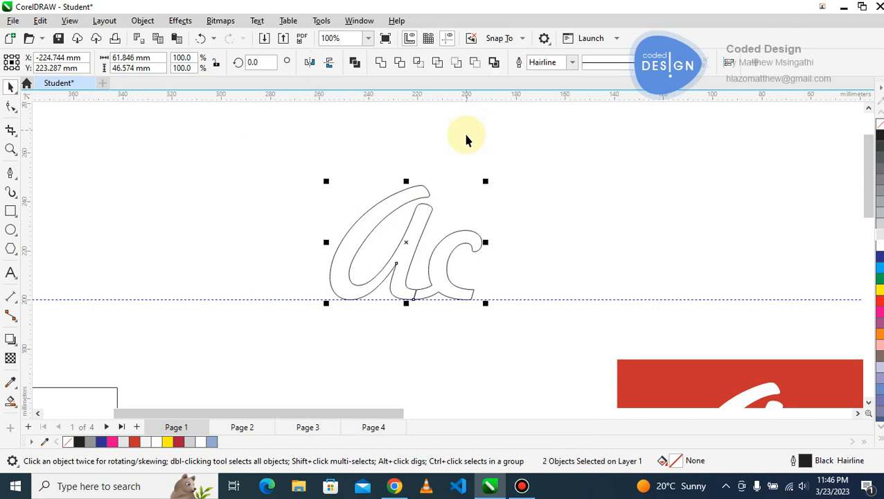
pyautogui.click(463, 149)
# Select all pieces of the broken-apart script "Ac" and weld them into a single curve.
pyautogui.press('z')
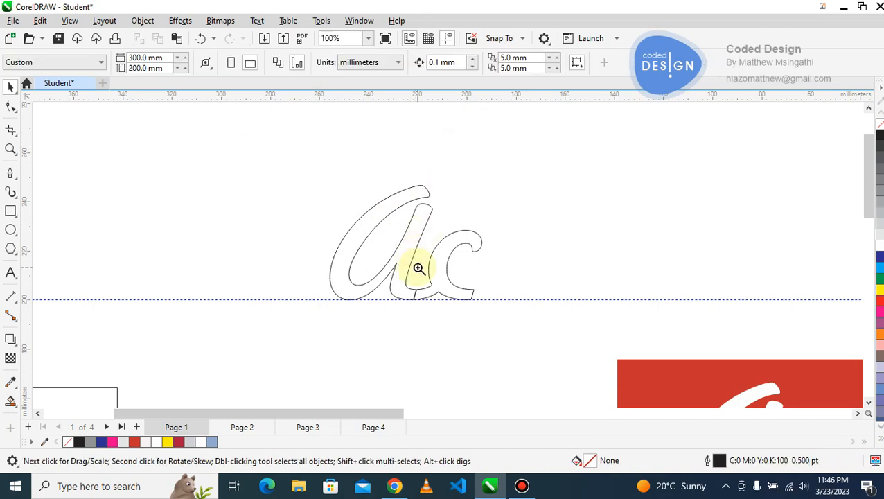
pyautogui.click(419, 268)
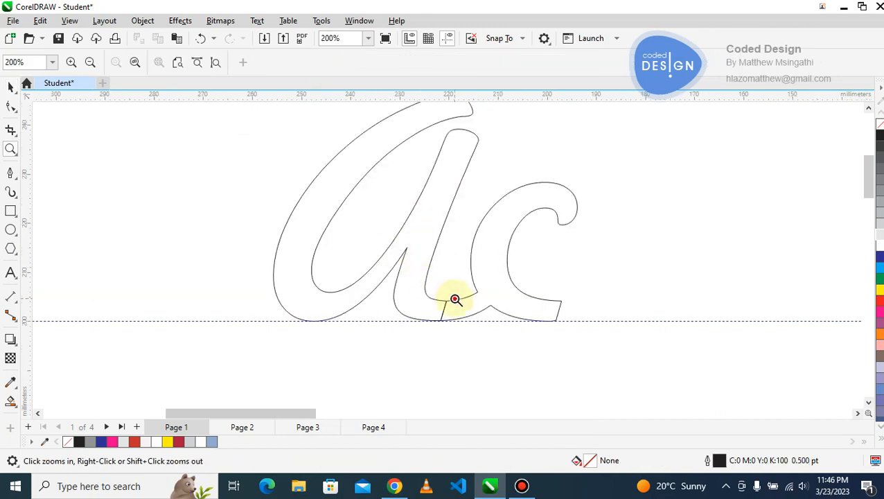
pyautogui.click(455, 299)
pyautogui.rightClick(455, 299)
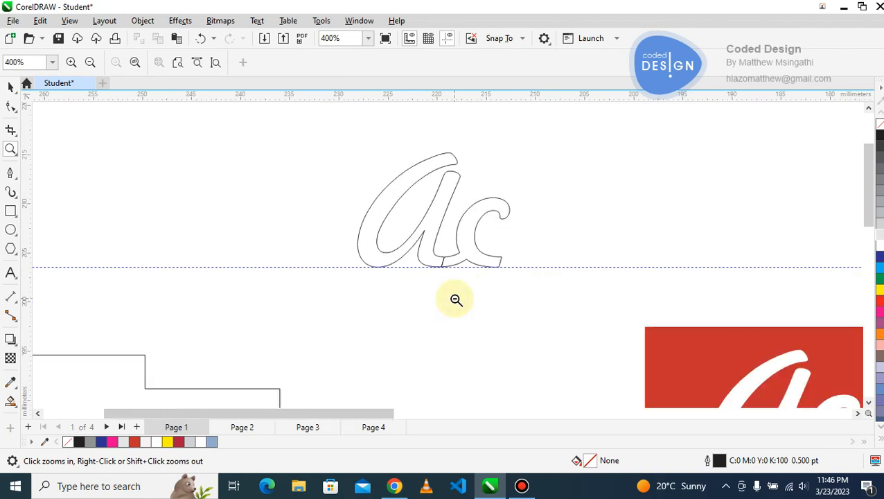
pyautogui.rightClick(455, 299)
pyautogui.click(11, 87)
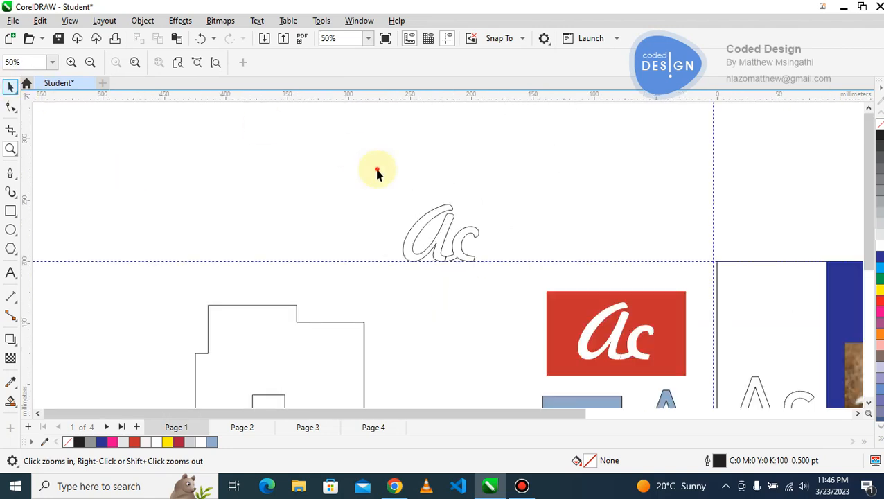
pyautogui.moveTo(356, 152); pyautogui.dragTo(518, 276)
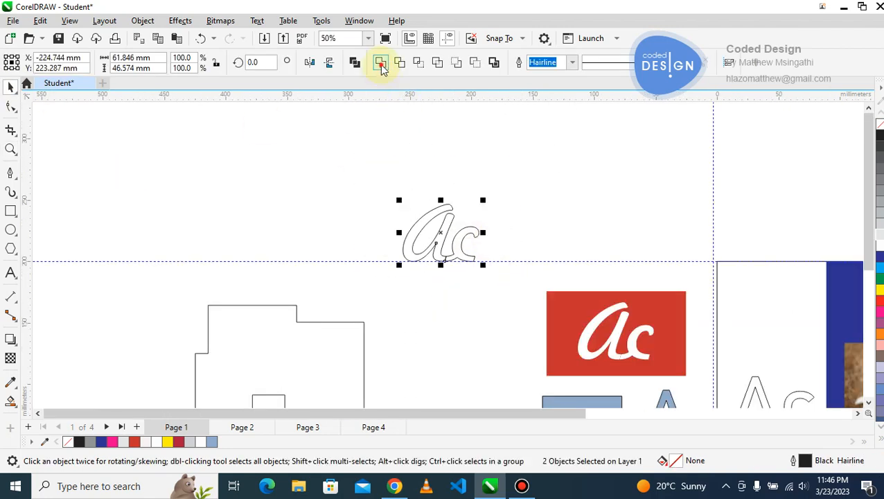
pyautogui.click(380, 63)
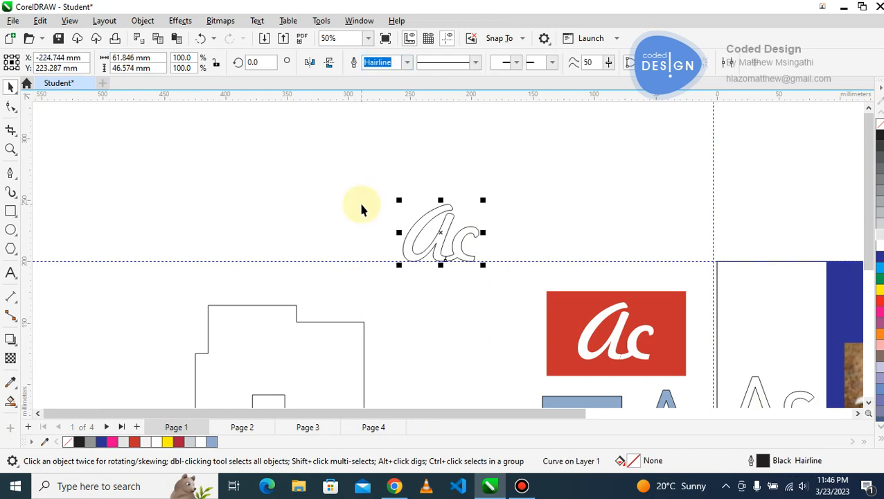
# Shift the welded script "Ac" slightly down and left, and move the welded rectangle outline up to the left of it.
pyautogui.click(455, 247)
pyautogui.click(317, 332)
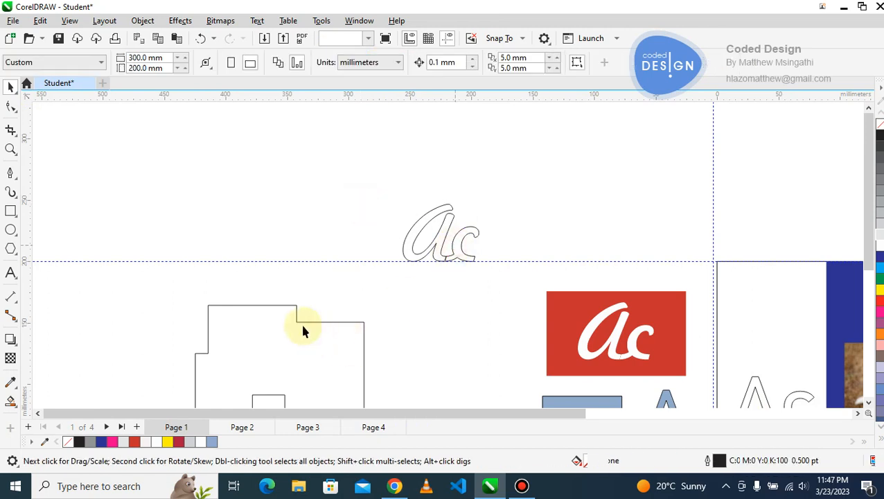
pyautogui.hotkey('ctrl', 'z')
pyautogui.moveTo(302, 321); pyautogui.dragTo(214, 223)
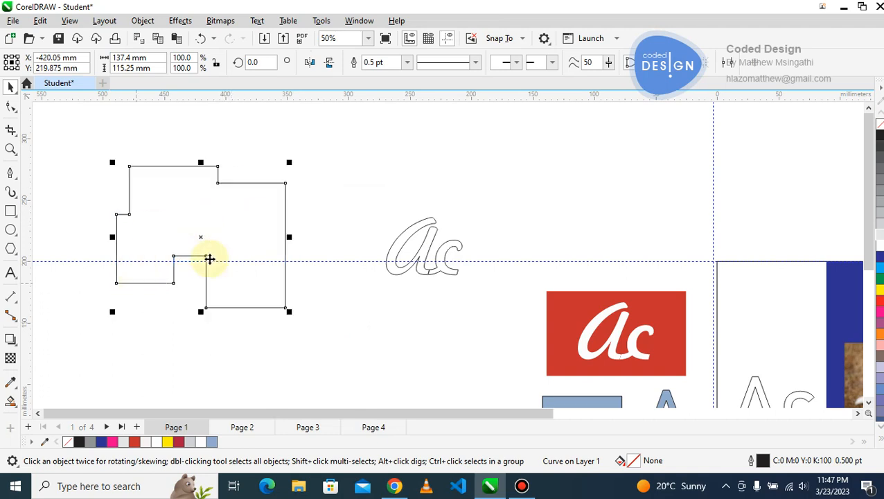
# Examine up close the seam where the two letters of the welded script "Ac" join.
pyautogui.press('z')
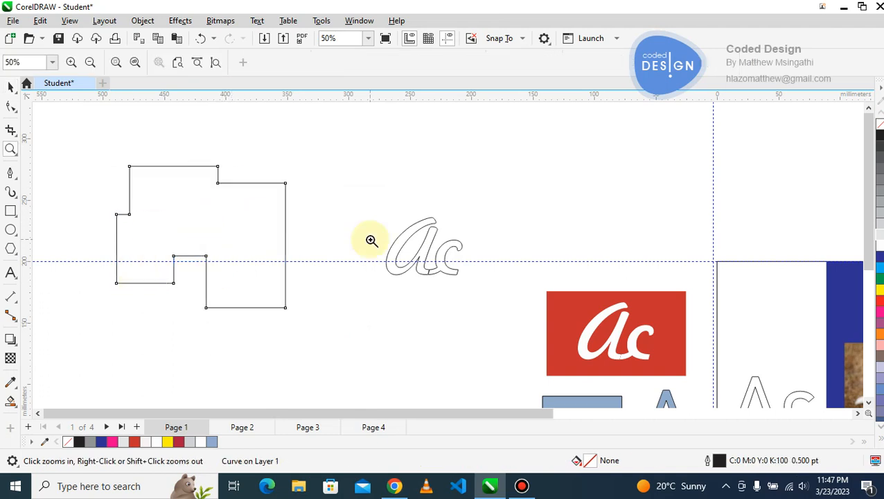
pyautogui.click(429, 264)
pyautogui.click(454, 270)
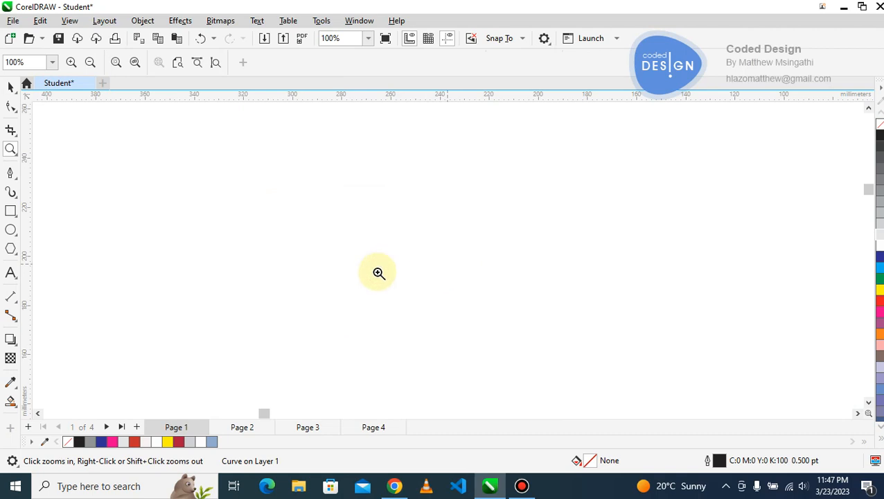
pyautogui.click(457, 286)
pyautogui.click(456, 286)
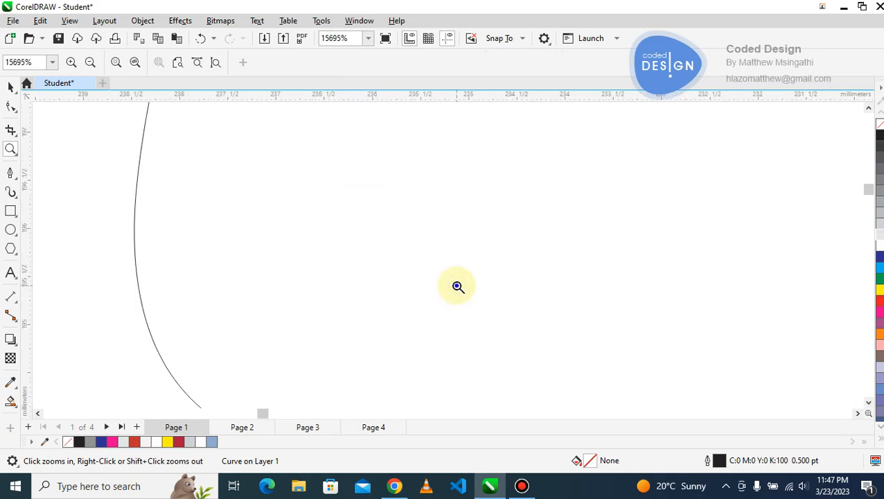
pyautogui.click(458, 286)
pyautogui.keyDown('shift'); pyautogui.click(457, 286); pyautogui.keyUp('shift')
pyautogui.click(473, 375)
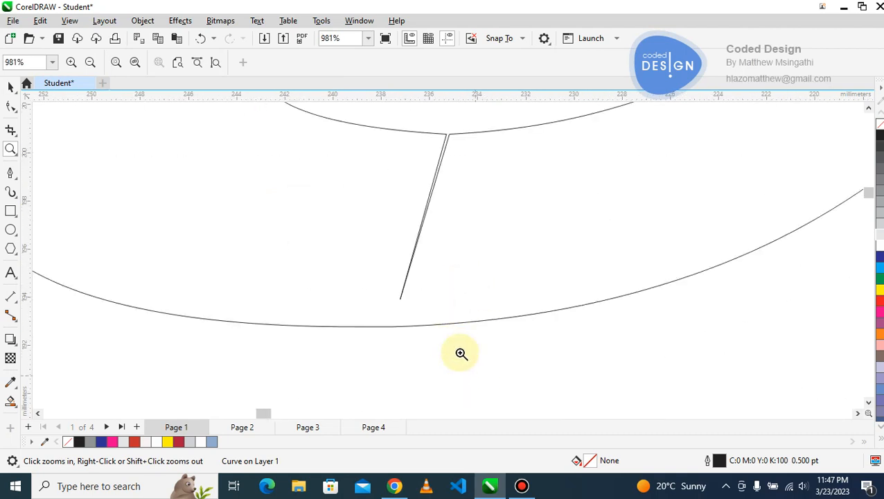
pyautogui.click(416, 260)
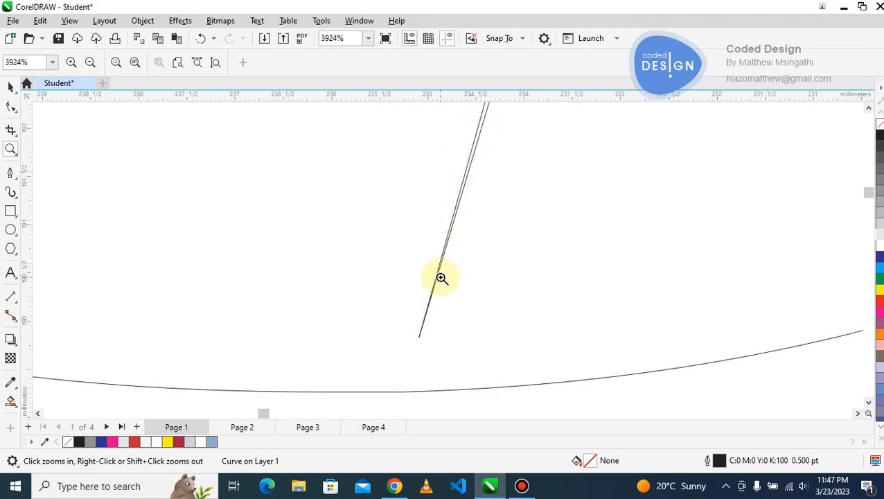
pyautogui.scroll(-5, 464, 208)
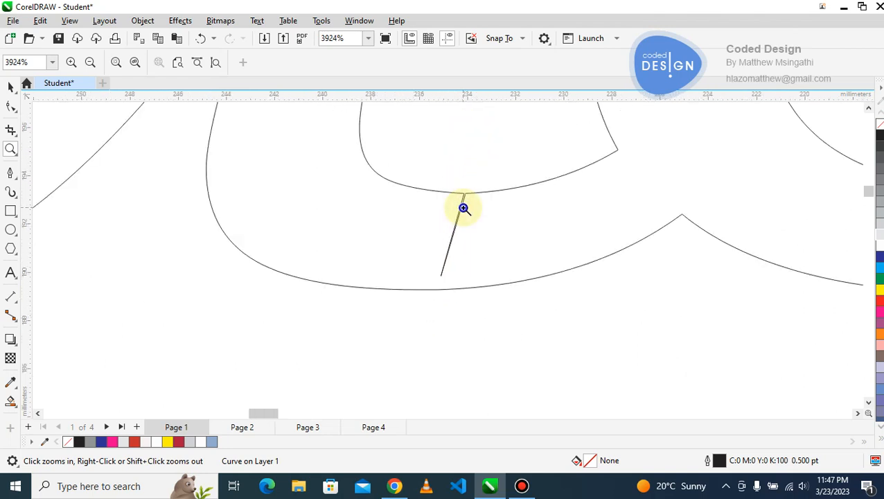
pyautogui.scroll(-12, 464, 207)
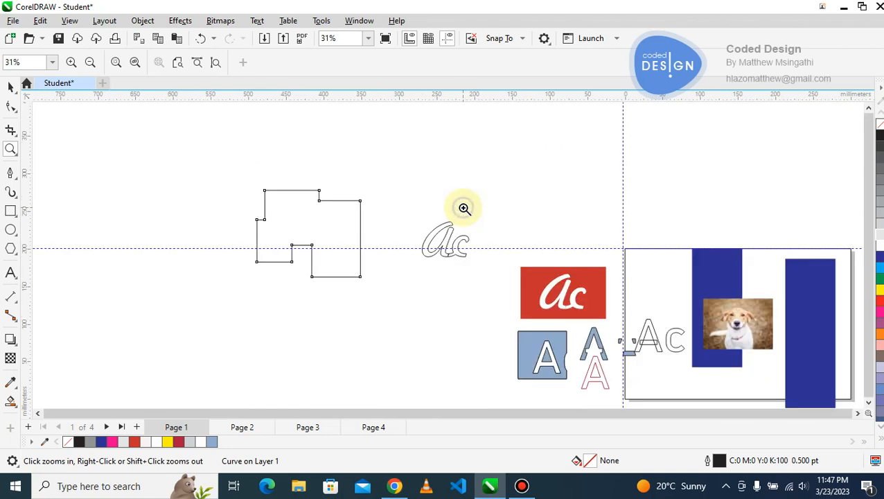
pyautogui.click(495, 268)
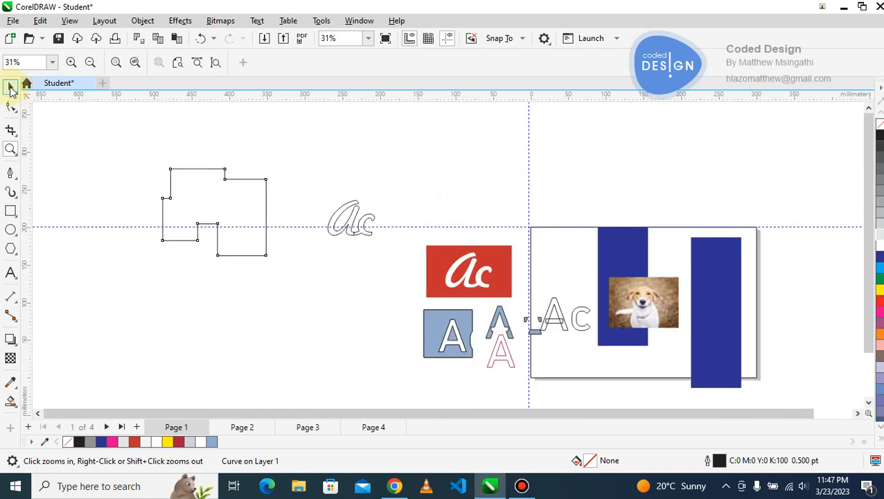
# Move the outlined sans-serif "Ac" text off the page into the empty area below the welded rectangle outline.
pyautogui.click(558, 321)
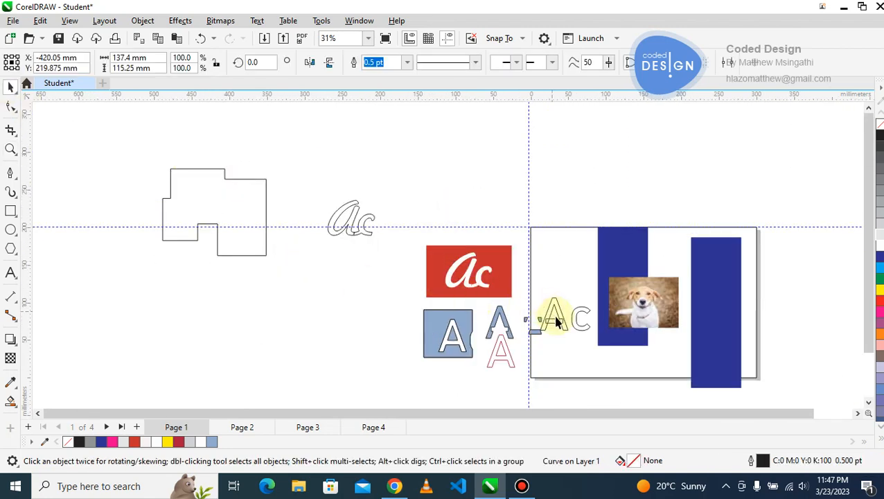
pyautogui.click(557, 322)
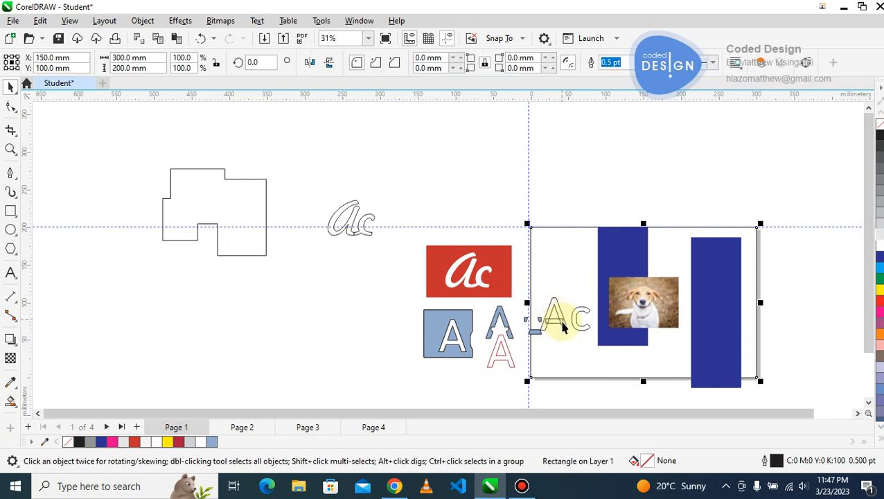
pyautogui.click(563, 326)
pyautogui.moveTo(288, 329)
pyautogui.mouseDown()
pyautogui.moveTo(262, 330)
pyautogui.moveTo(280, 335)
pyautogui.mouseUp()
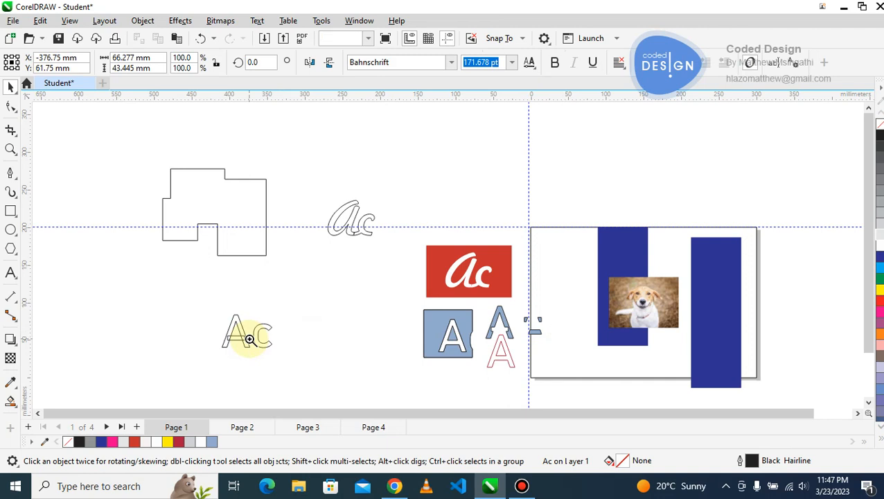
# Examine up close the crossbar overlapping the letter A in the outlined sans-serif "Ac" text.
pyautogui.press('z')
pyautogui.click(266, 335)
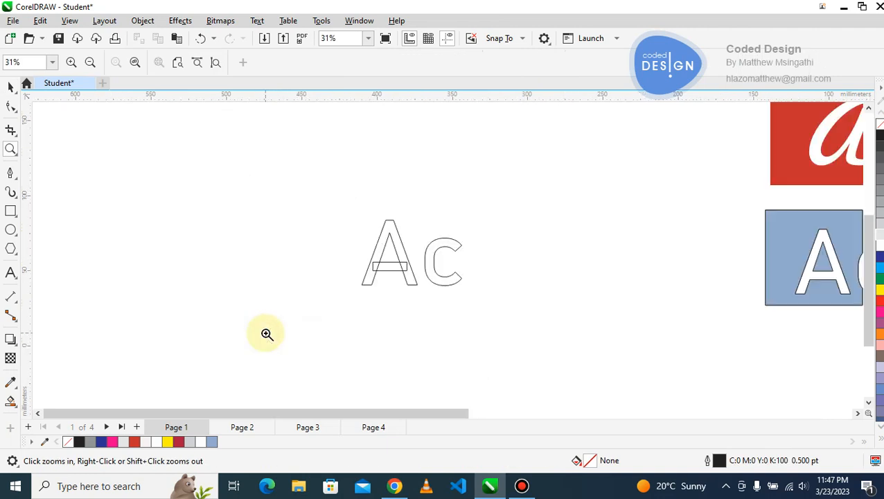
pyautogui.click(449, 268)
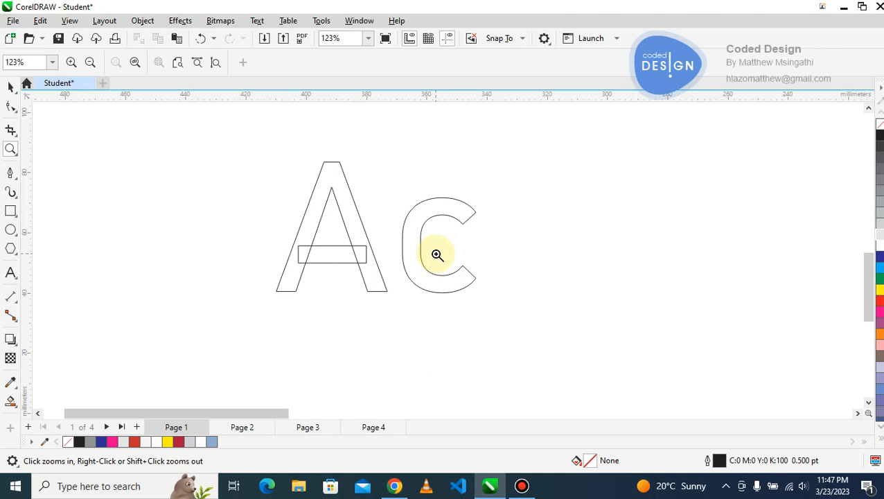
pyautogui.click(12, 87)
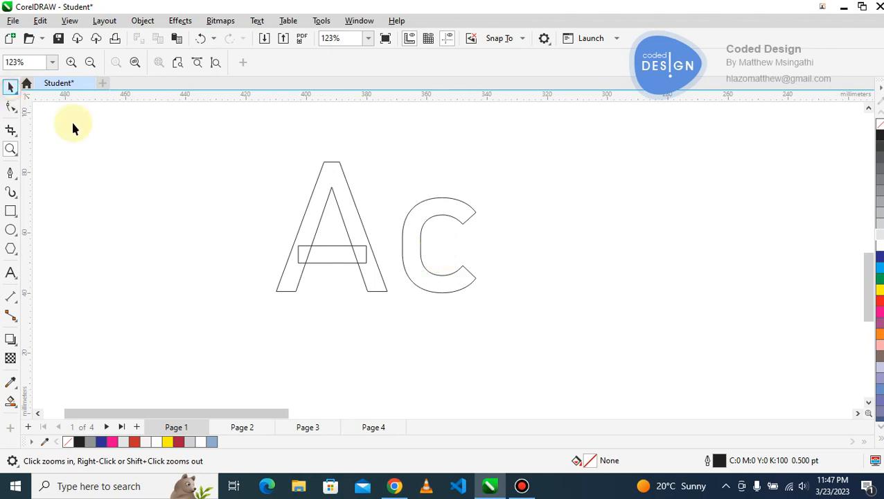
pyautogui.rightClick(299, 204)
pyautogui.rightClick(299, 204)
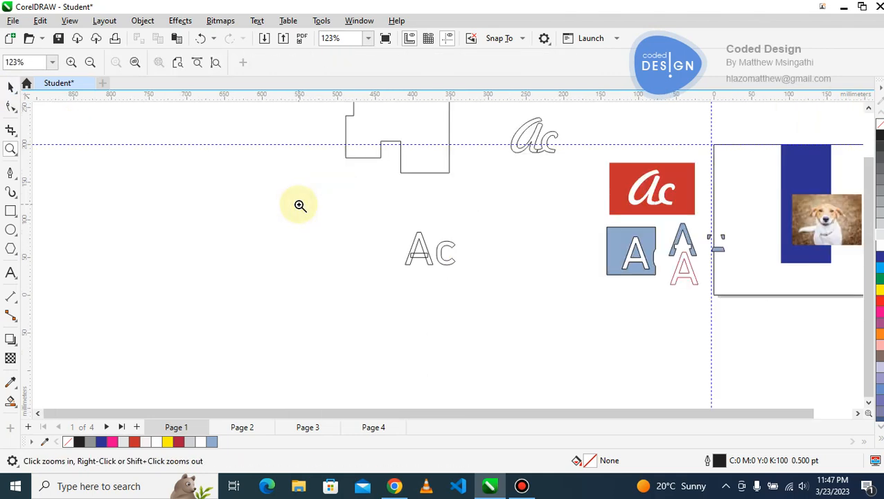
# Delete the welded rectangle outline, the welded script "Ac", and the red and blue sample shapes beside the page, keeping the outlined sans-serif "Ac".
pyautogui.click(606, 251)
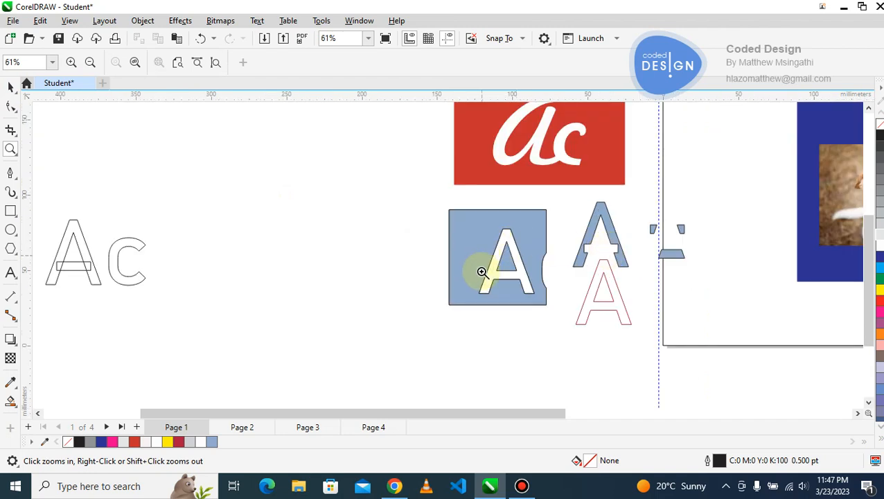
pyautogui.rightClick(508, 260)
pyautogui.rightClick(292, 187)
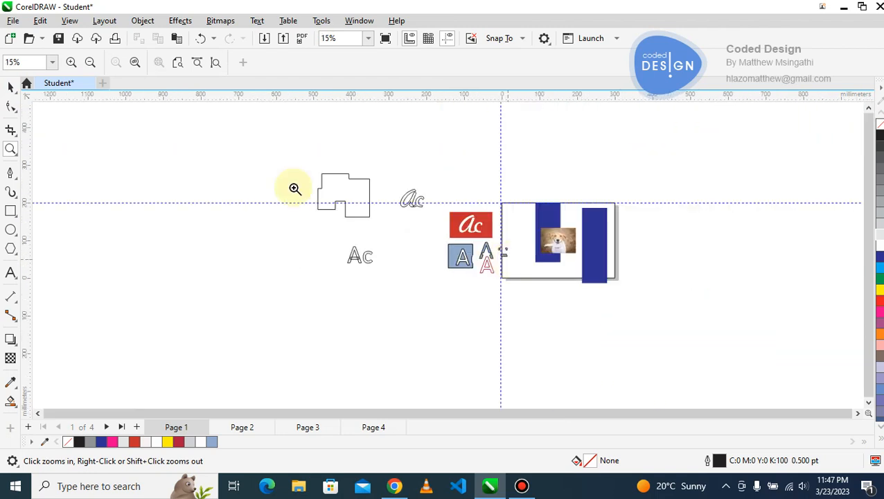
pyautogui.moveTo(288, 116); pyautogui.dragTo(472, 232)
pyautogui.press('Delete')
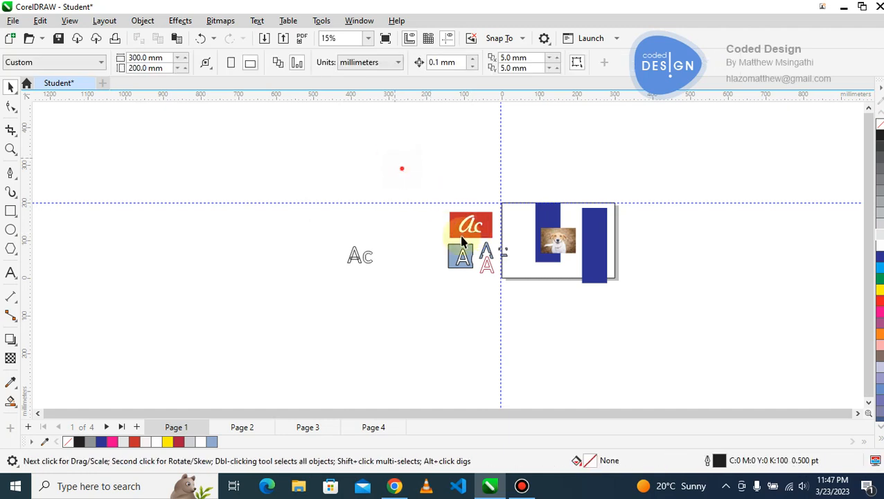
pyautogui.moveTo(396, 160); pyautogui.dragTo(519, 297)
pyautogui.press('Delete')
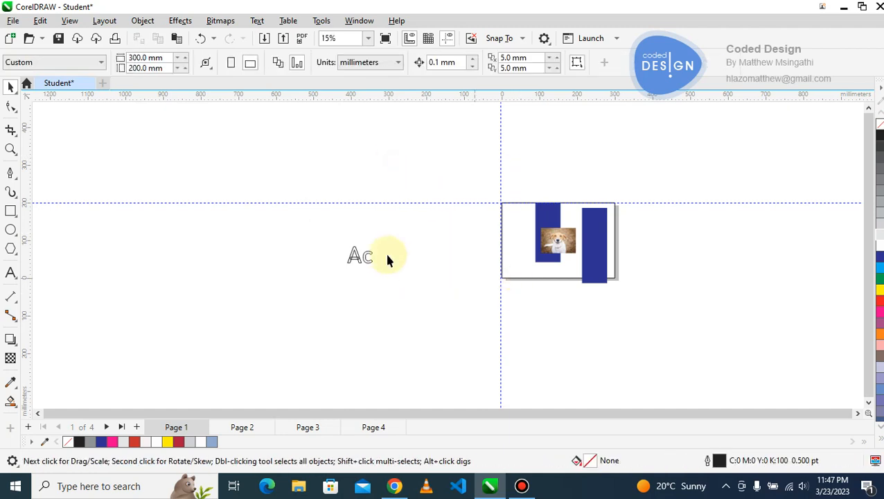
# Look over the Shaping commands for objects with nothing selected.
pyautogui.press('z')
pyautogui.click(390, 254)
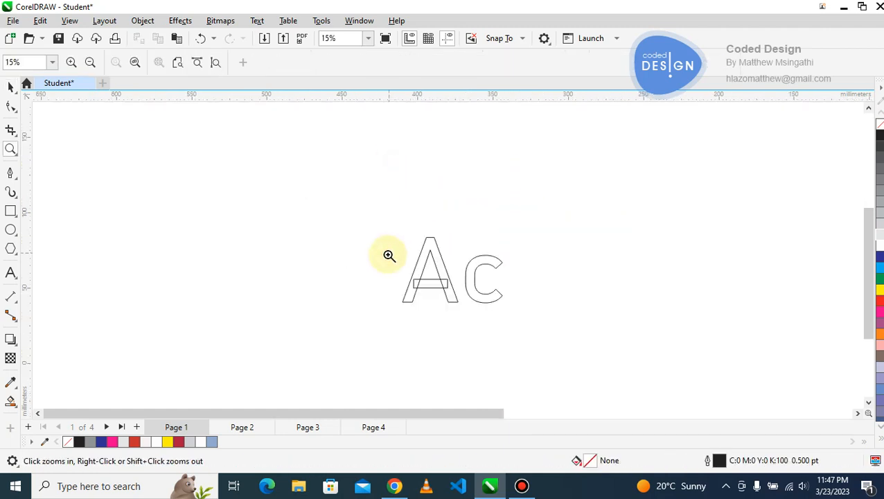
pyautogui.click(465, 268)
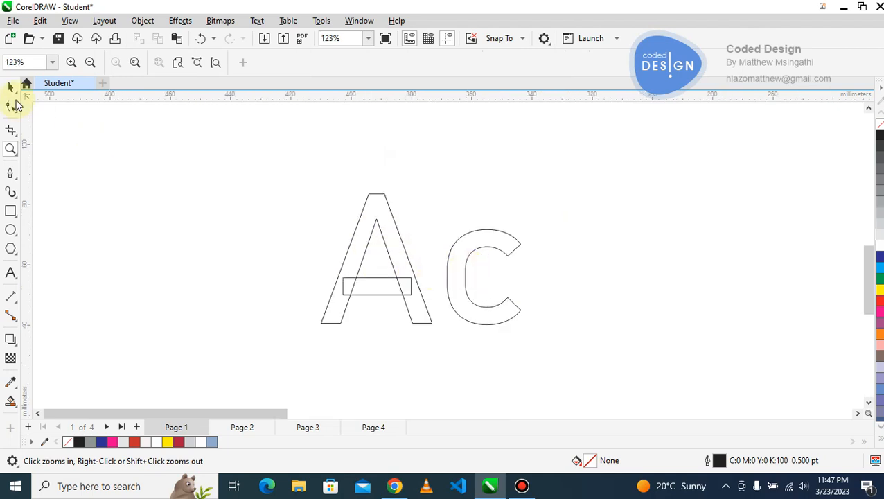
pyautogui.press('space')
pyautogui.click(142, 21)
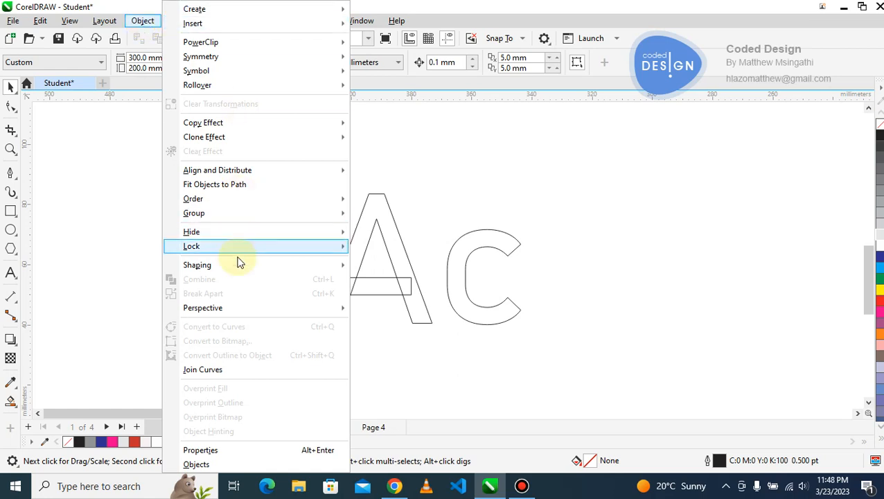
pyautogui.moveTo(237, 272)
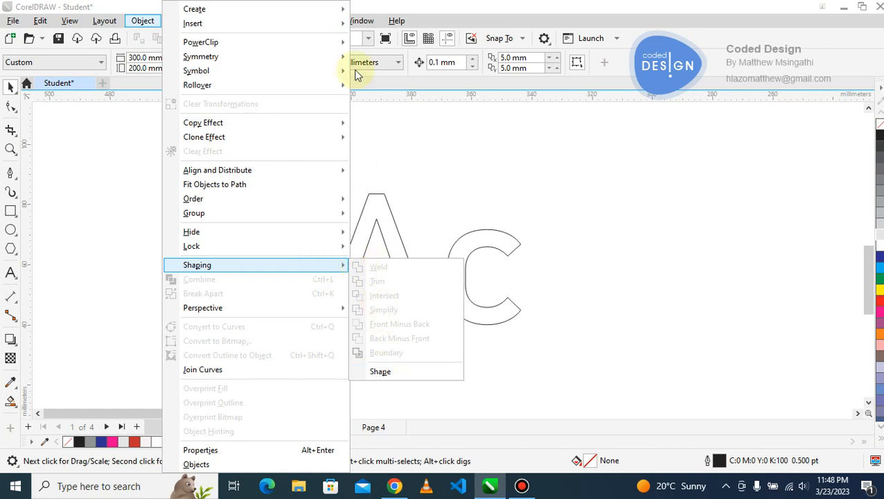
pyautogui.click(386, 251)
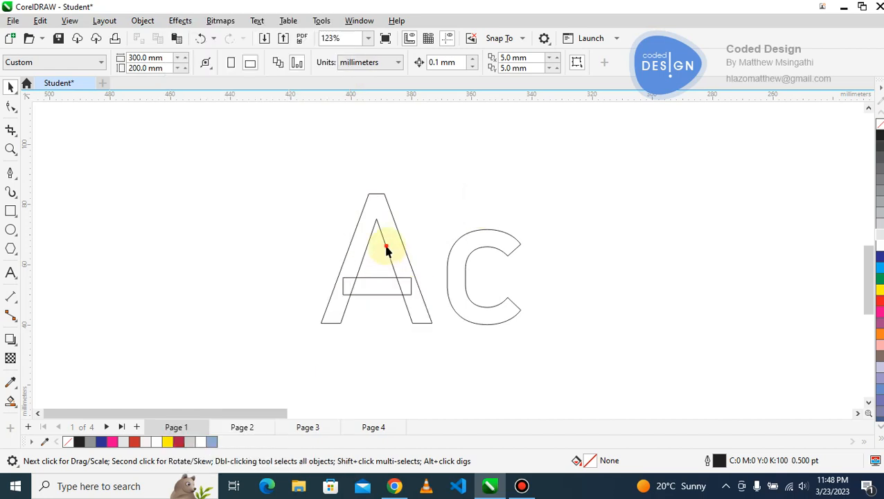
pyautogui.click(387, 249)
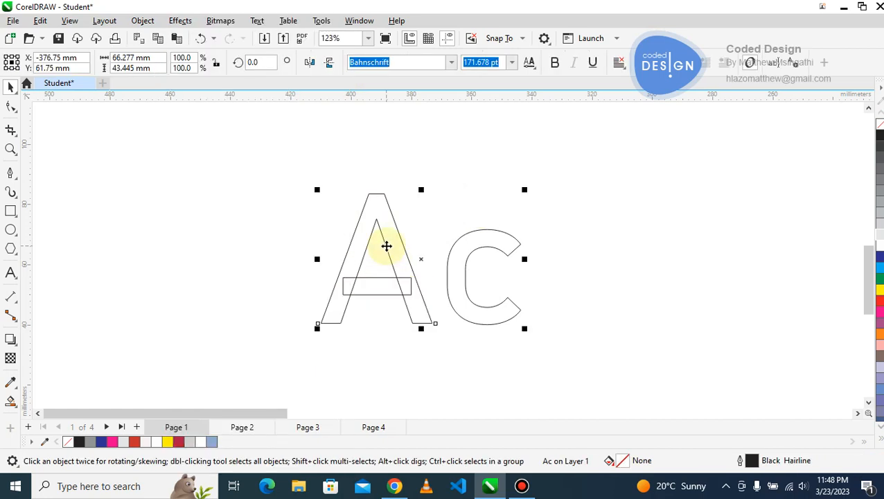
pyautogui.keyDown('ctrl'); pyautogui.click(387, 252); pyautogui.keyUp('ctrl')
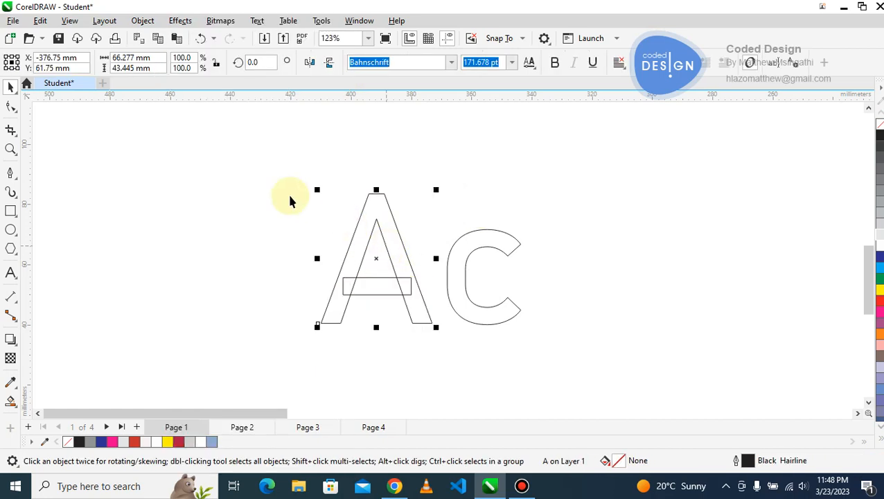
pyautogui.hotkey('ctrl', 'z')
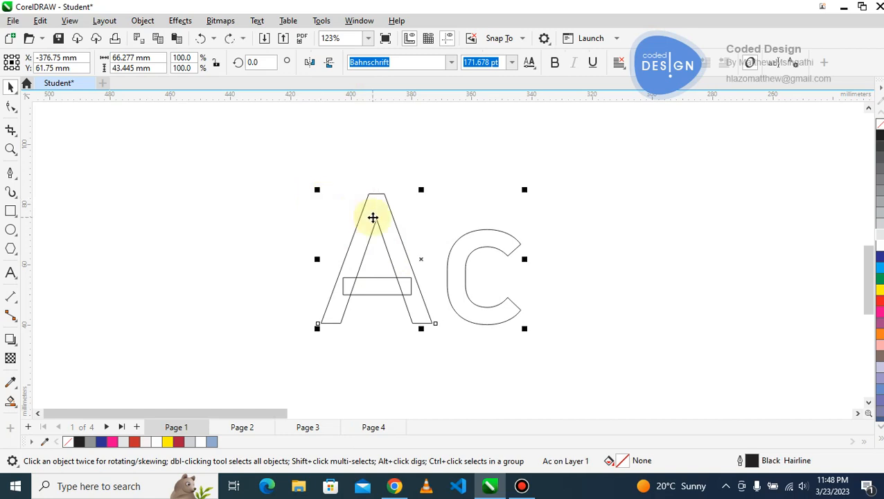
# Convert the outlined sans-serif "Ac" text to curves.
pyautogui.rightClick(373, 218)
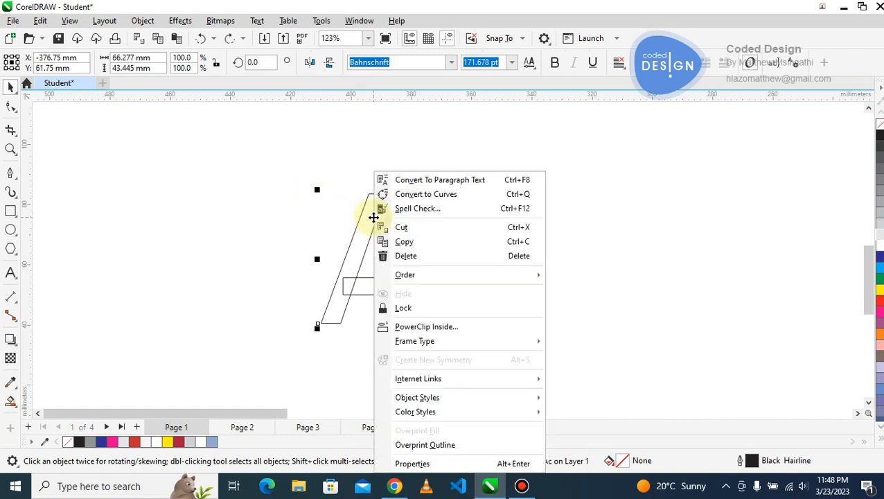
pyautogui.click(414, 196)
pyautogui.click(241, 166)
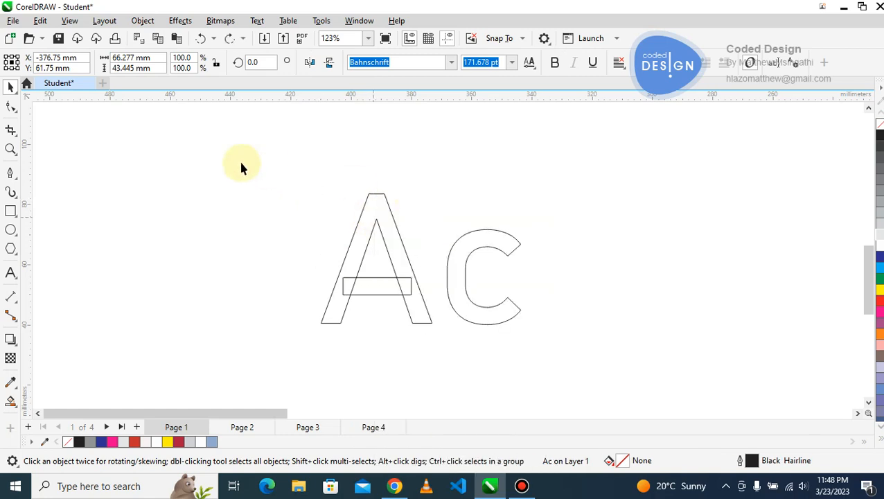
# Weld the converted "Ac" curves and inspect up close where the crossbar joins the letter A.
pyautogui.moveTo(449, 323); pyautogui.dragTo(549, 357)
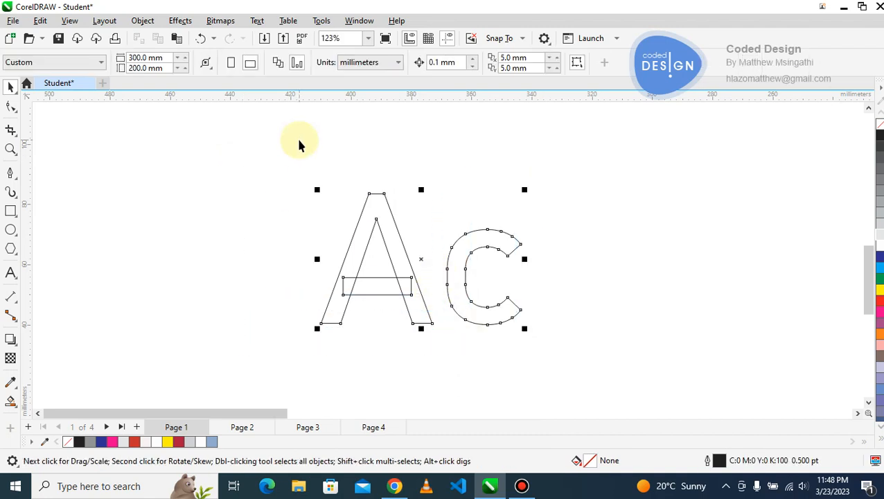
pyautogui.click(143, 21)
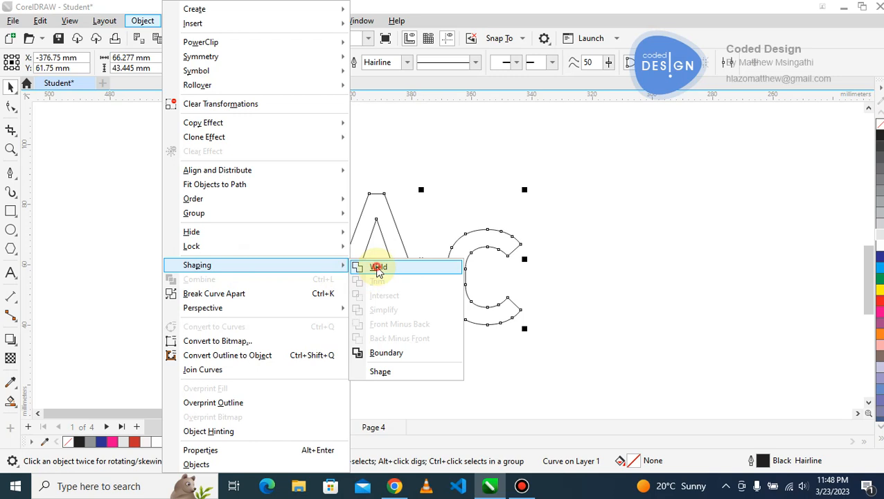
pyautogui.click(378, 267)
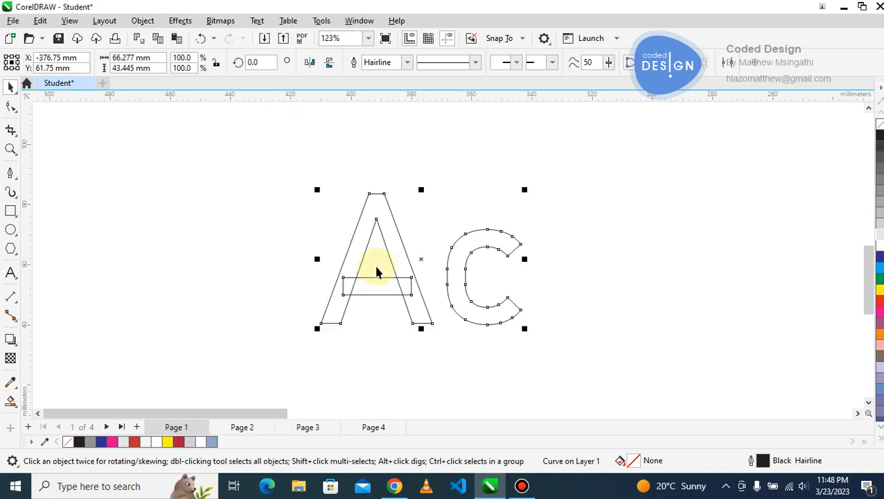
pyautogui.click(248, 261)
pyautogui.press('z')
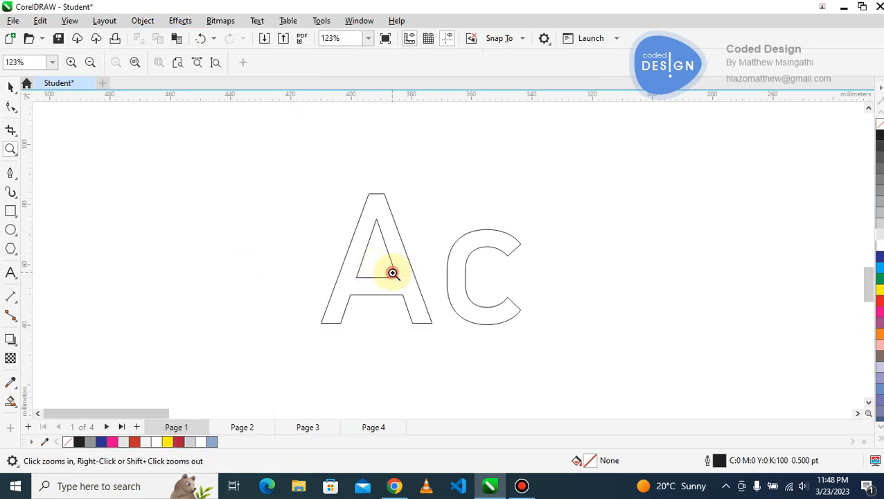
pyautogui.click(392, 273)
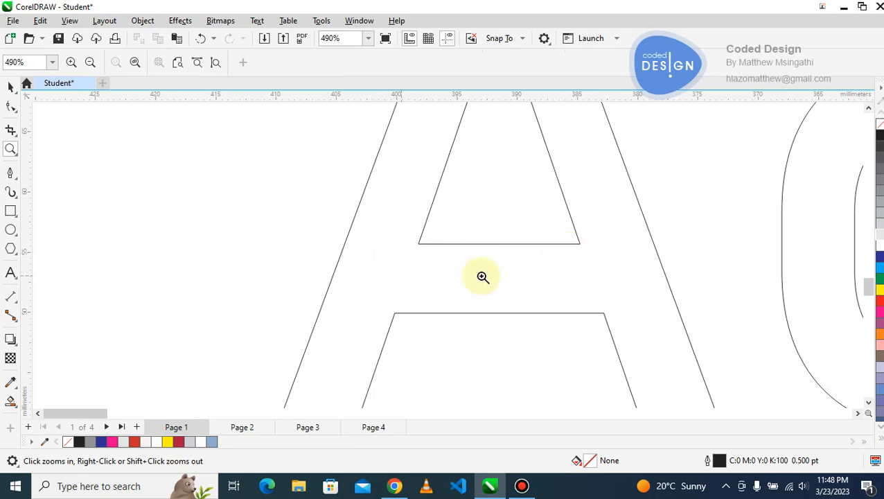
pyautogui.rightClick(333, 243)
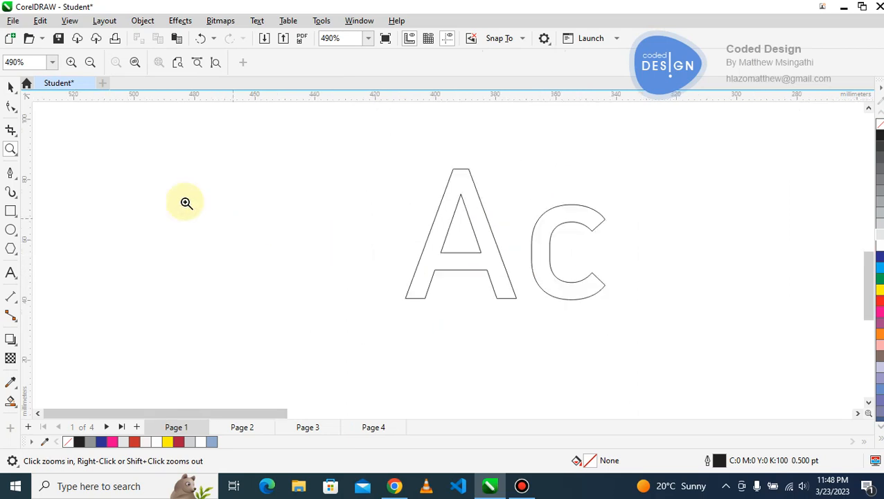
# Use Smart Fill to create a light blue version of the welded letter A with a 0.5 pt black outline.
pyautogui.press('space')
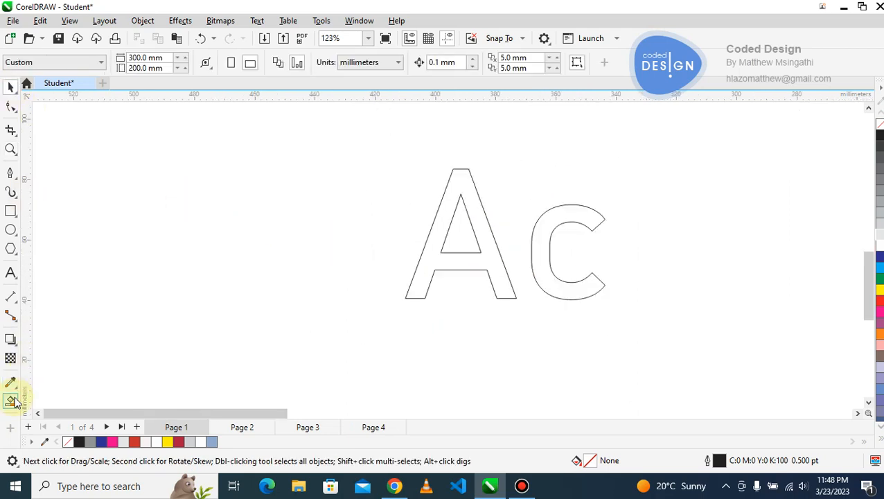
pyautogui.click(11, 402)
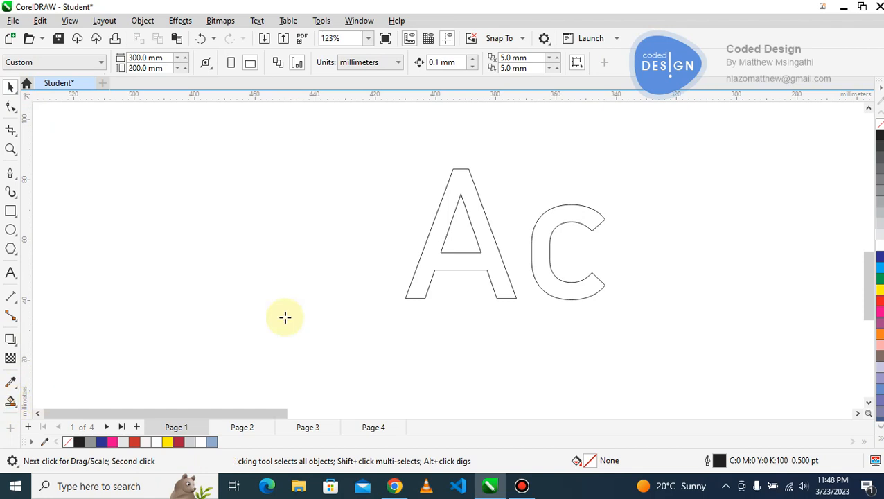
pyautogui.click(430, 270)
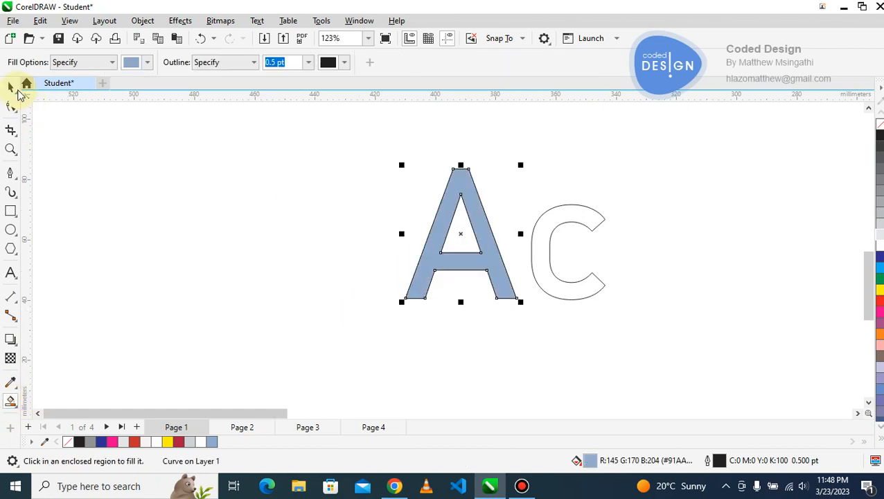
# Move the light blue A off the outlined letter into the empty area left of the "Ac" curves.
pyautogui.click(13, 87)
pyautogui.moveTo(438, 253); pyautogui.dragTo(284, 257)
pyautogui.click(298, 305)
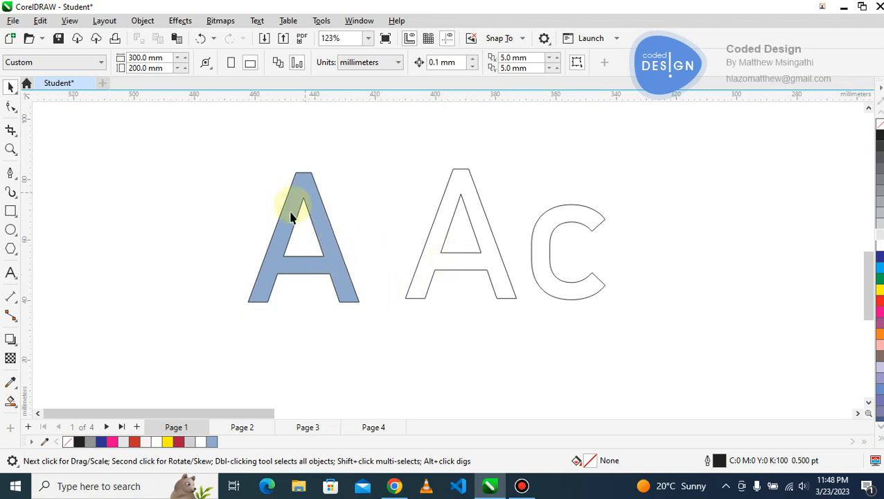
pyautogui.moveTo(322, 233); pyautogui.dragTo(417, 256)
pyautogui.click(426, 247)
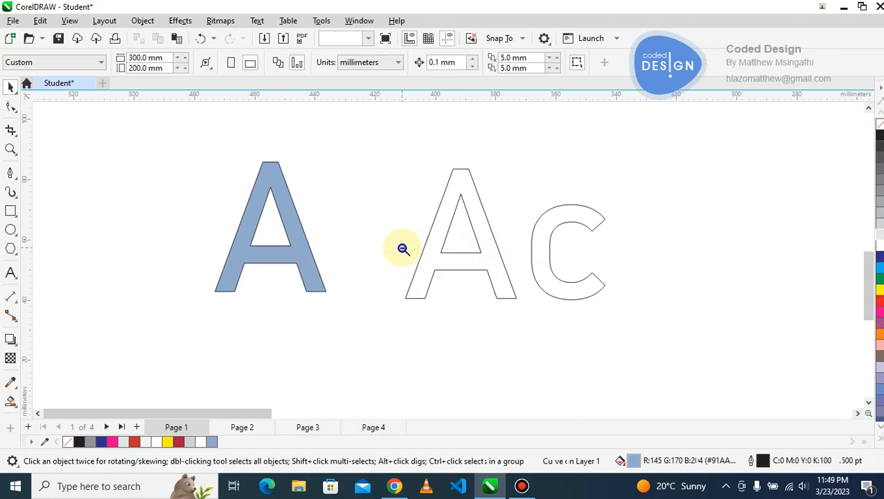
# Review the Shaping commands and the remaining Object commands down to Join Curves with nothing selected.
pyautogui.rightClick(403, 248)
pyautogui.click(449, 256)
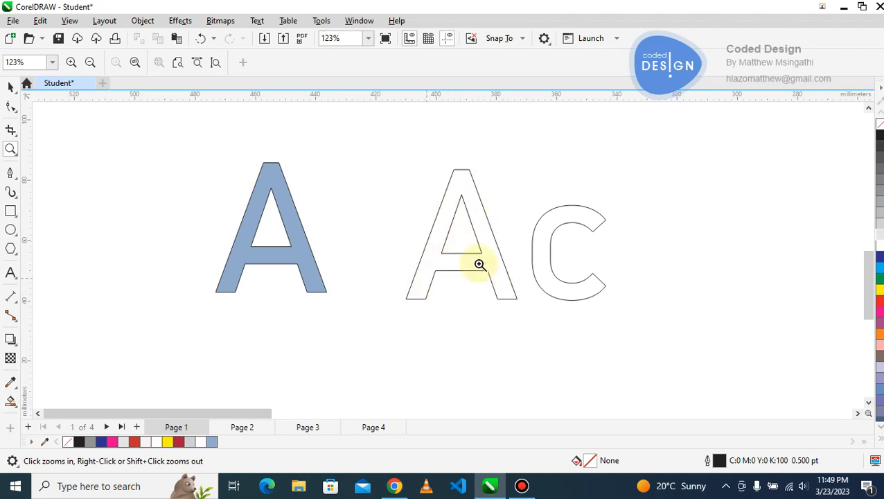
pyautogui.click(9, 88)
pyautogui.click(144, 21)
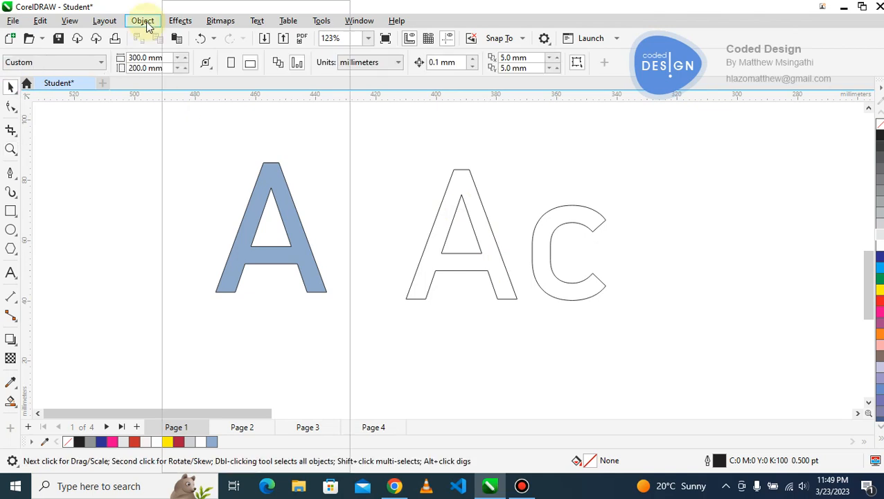
pyautogui.moveTo(231, 273)
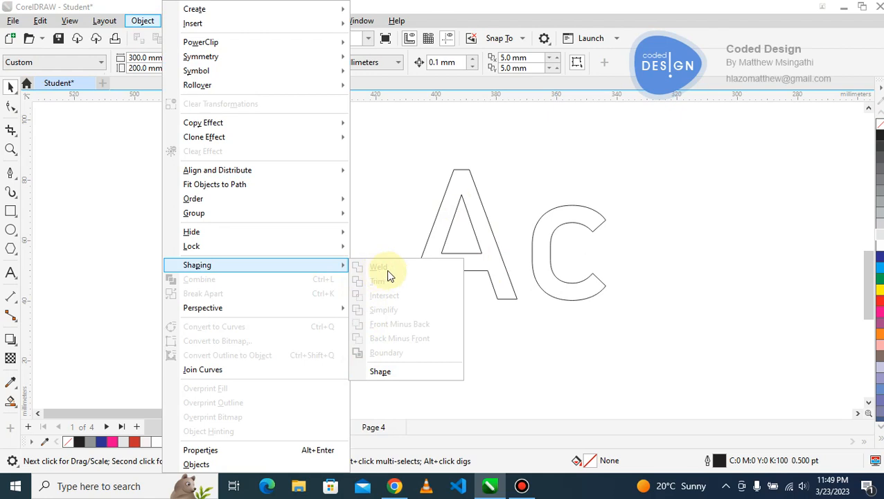
pyautogui.click(397, 194)
pyautogui.click(143, 20)
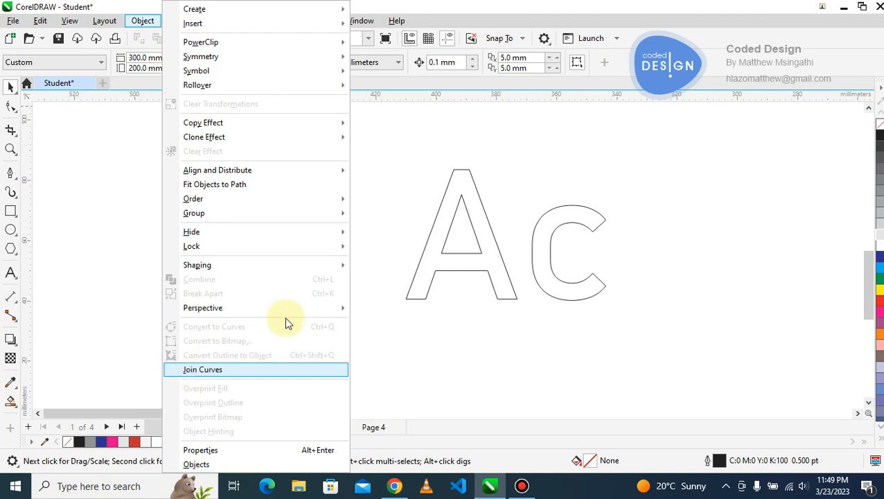
pyautogui.click(393, 249)
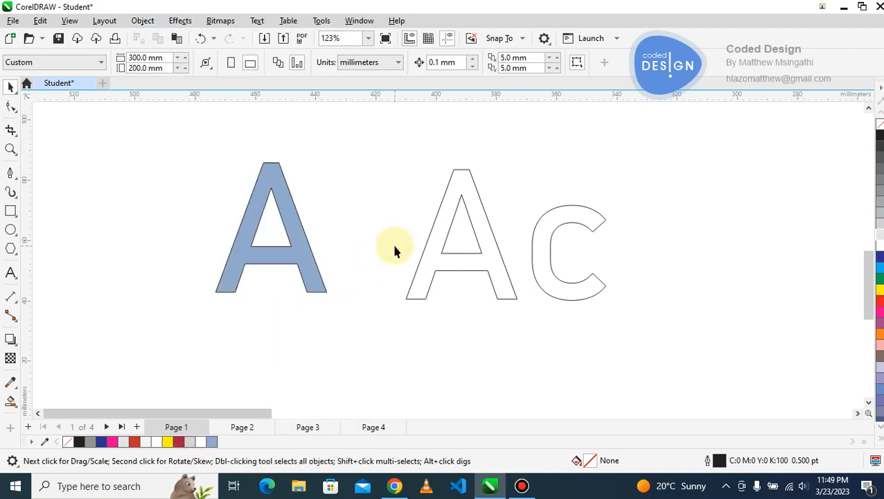
# Look through the Effects commands, including the list of Blur effects.
pyautogui.click(179, 21)
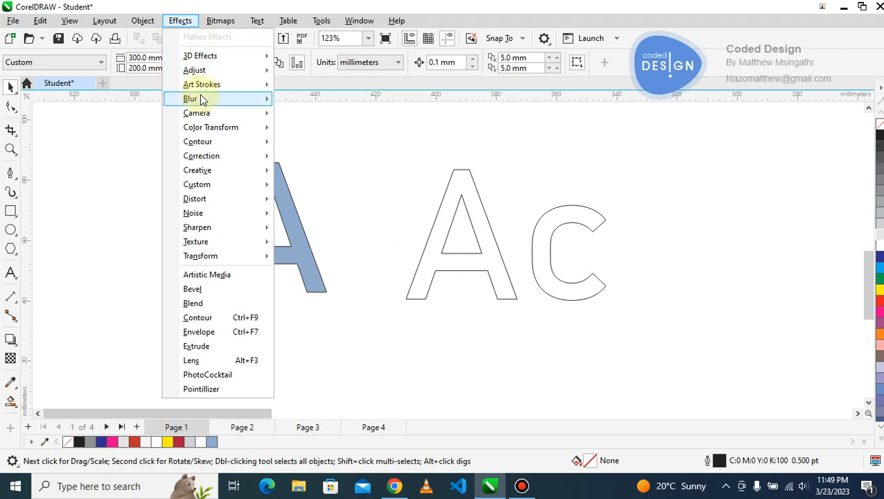
pyautogui.moveTo(201, 100)
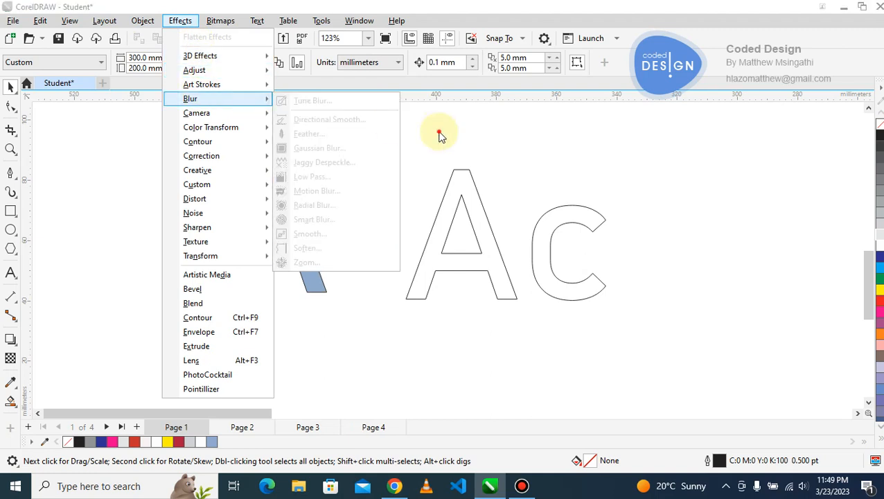
pyautogui.click(460, 197)
pyautogui.click(460, 197)
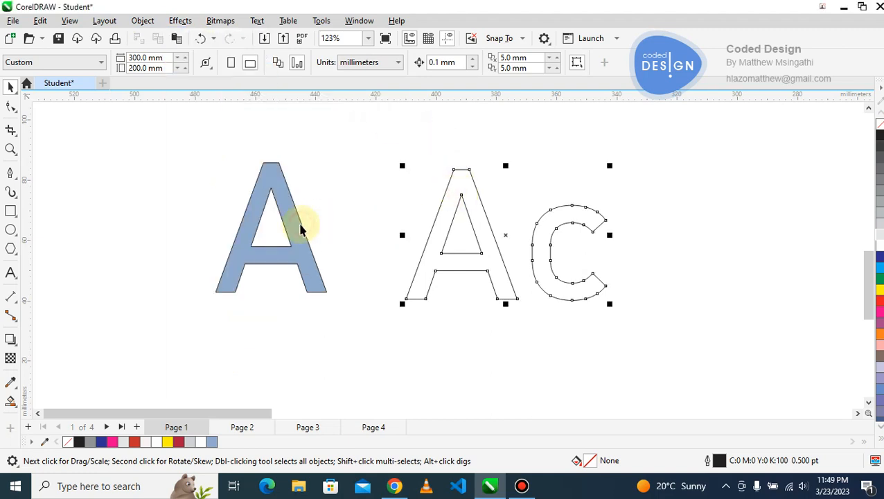
# Fill the separate light blue letter A with black.
pyautogui.click(300, 228)
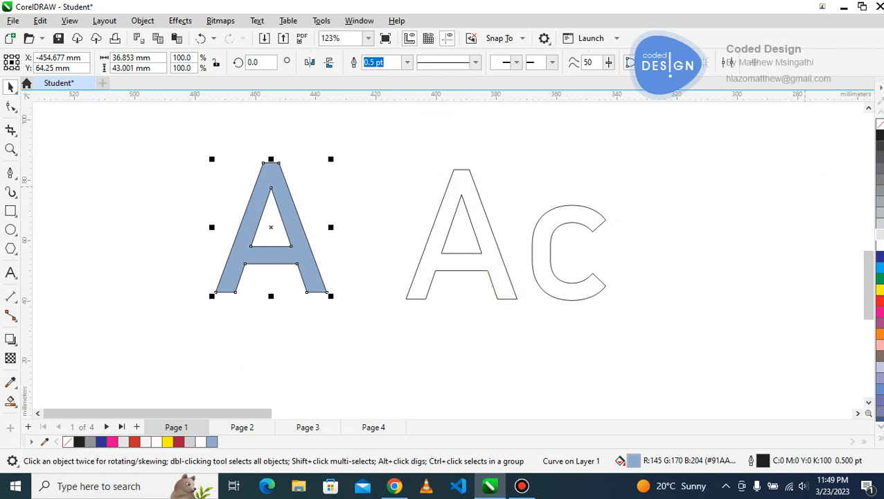
pyautogui.click(880, 133)
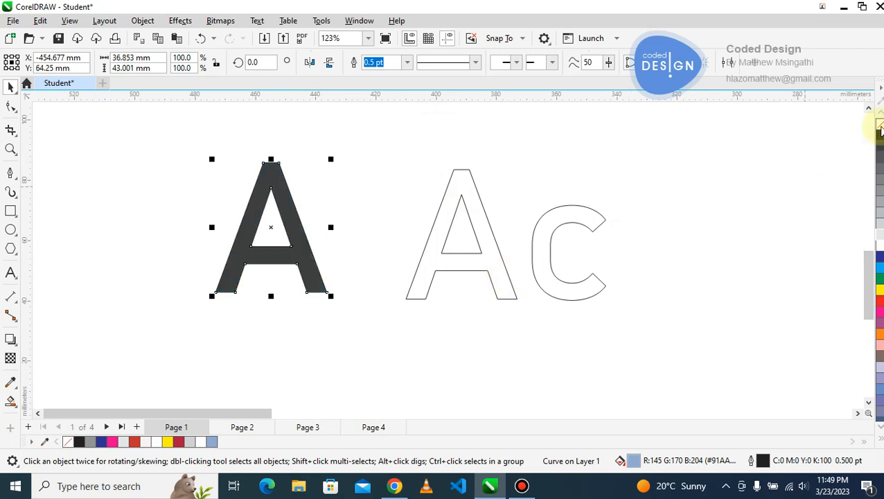
# Apply a Gaussian Blur with a radius of 8.5 pixels to the separate dark letter A.
pyautogui.click(181, 21)
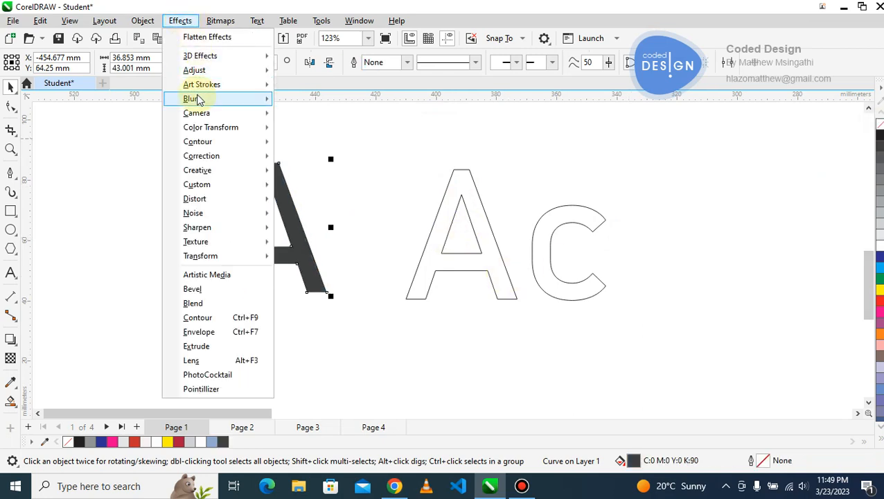
pyautogui.moveTo(197, 101)
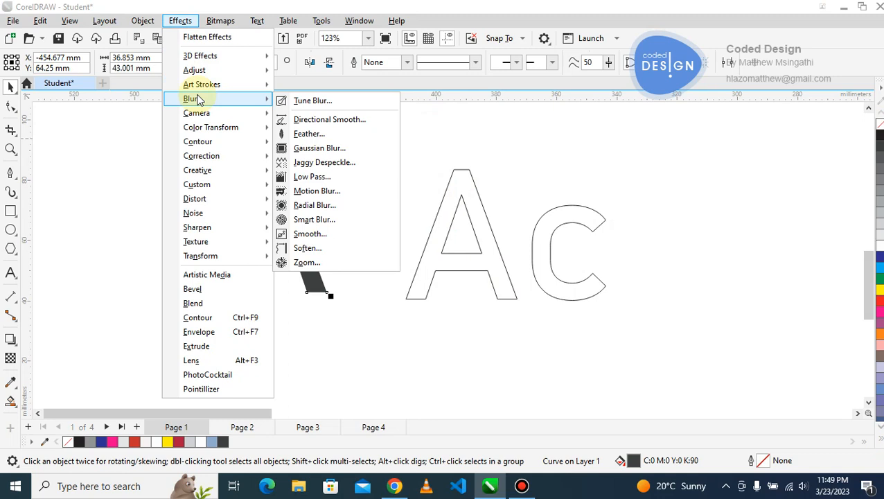
pyautogui.click(297, 148)
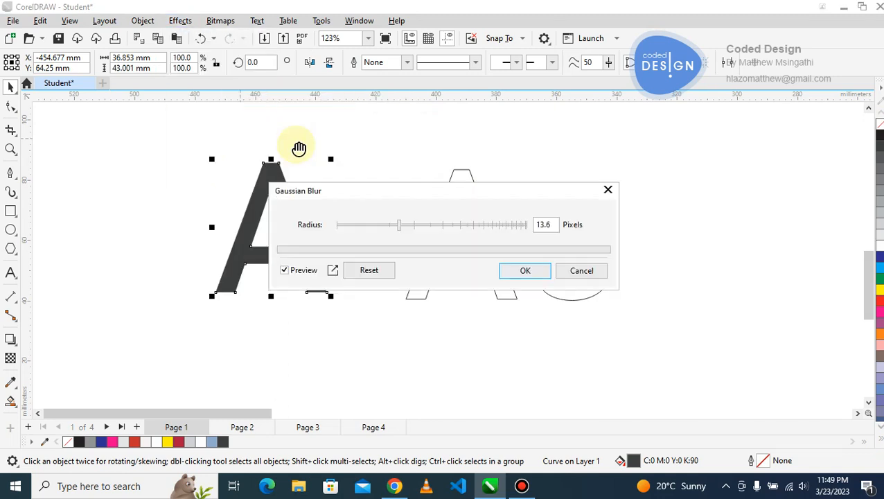
pyautogui.moveTo(389, 225); pyautogui.dragTo(386, 228)
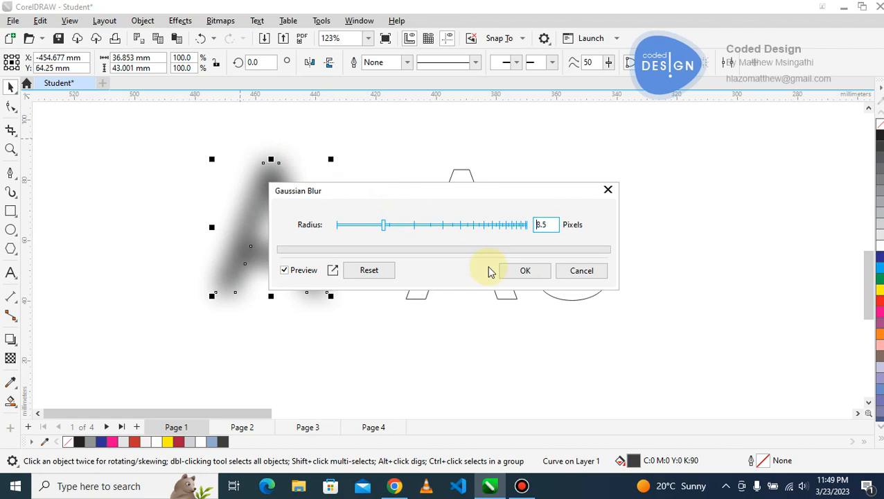
pyautogui.click(521, 275)
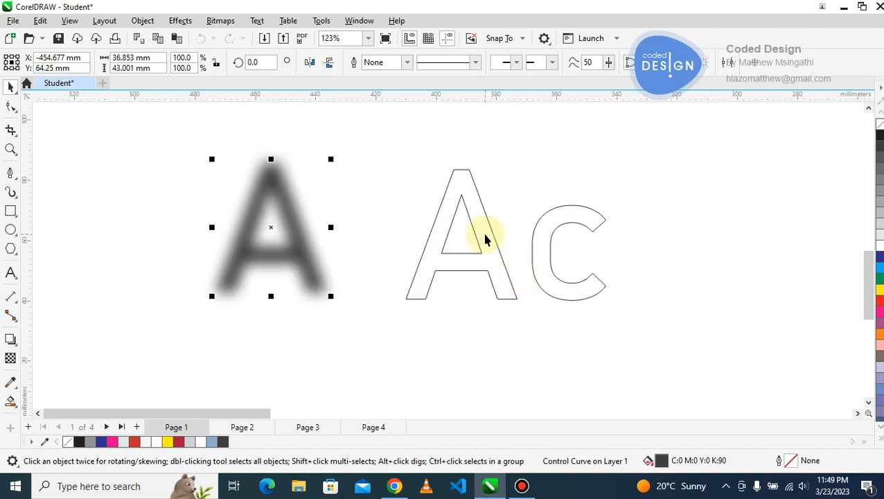
# Move the outlined "Ac" onto the blurred A and fill it with dark red (C22 M100 Y69 K15).
pyautogui.click(484, 236)
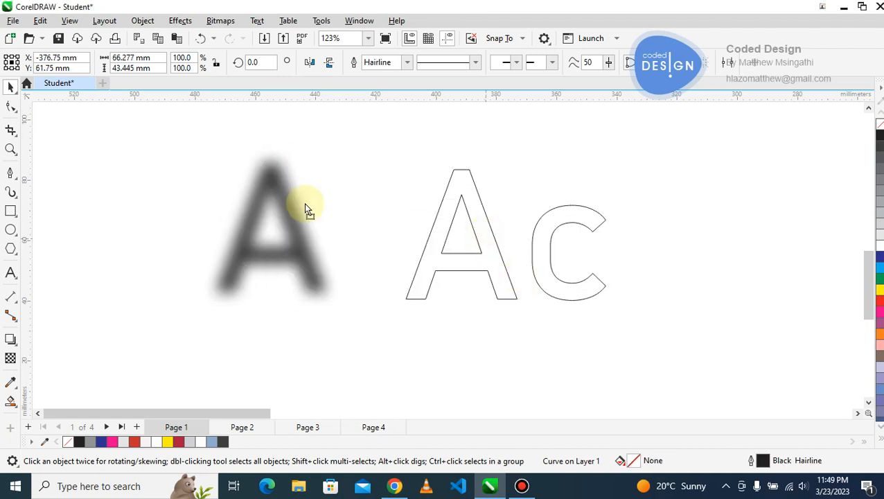
pyautogui.moveTo(305, 208)
pyautogui.mouseDown()
pyautogui.moveTo(290, 210)
pyautogui.moveTo(295, 224)
pyautogui.mouseUp()
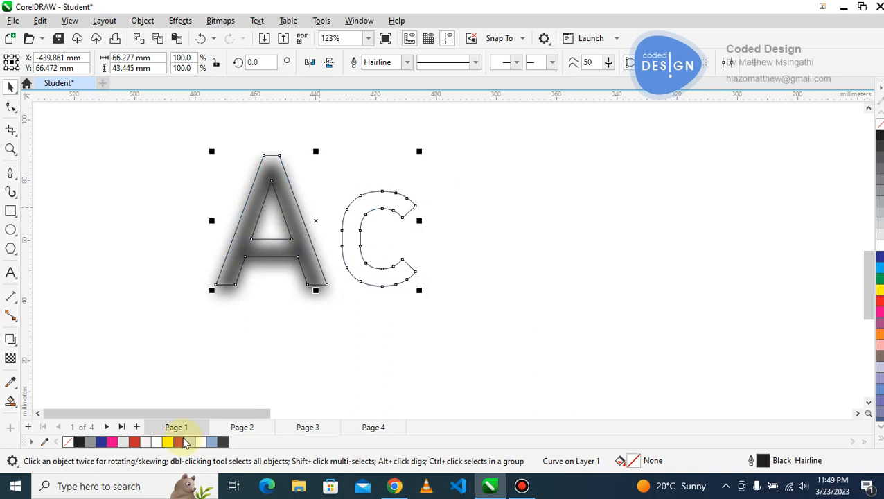
pyautogui.click(178, 442)
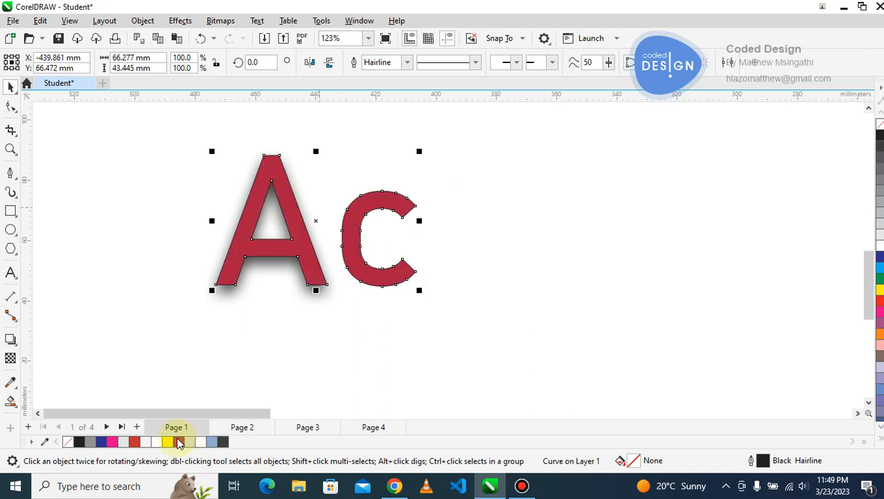
pyautogui.click(222, 297)
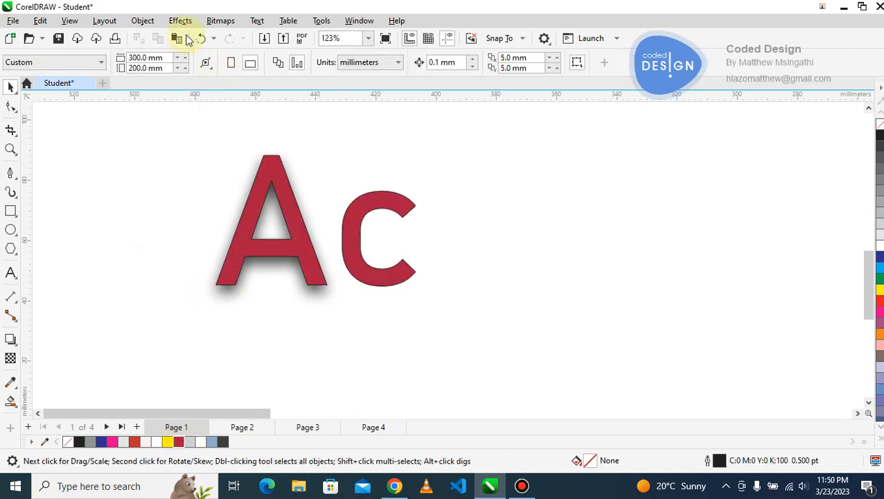
pyautogui.click(157, 211)
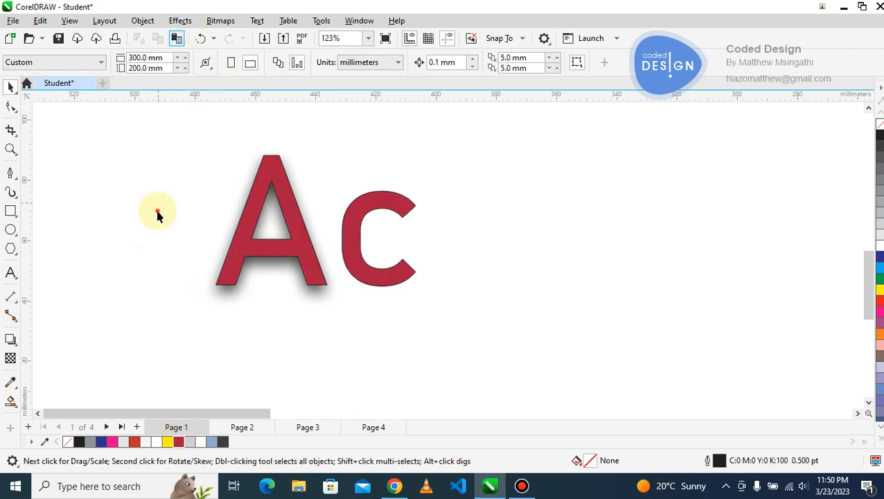
# Move the red "Ac" off the blurred A into the empty area to its right and remove its outline.
pyautogui.click(282, 166)
pyautogui.moveTo(430, 171); pyautogui.dragTo(679, 173)
pyautogui.rightClick(877, 122)
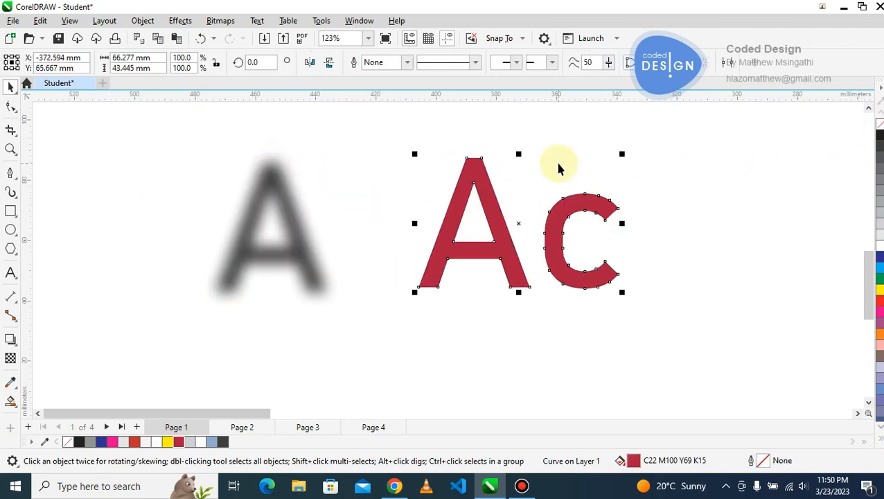
# Convert the red "Ac" to a 300 dpi RGB Color (24-bit) bitmap and enlarge it to about 83 x 55 mm.
pyautogui.click(219, 25)
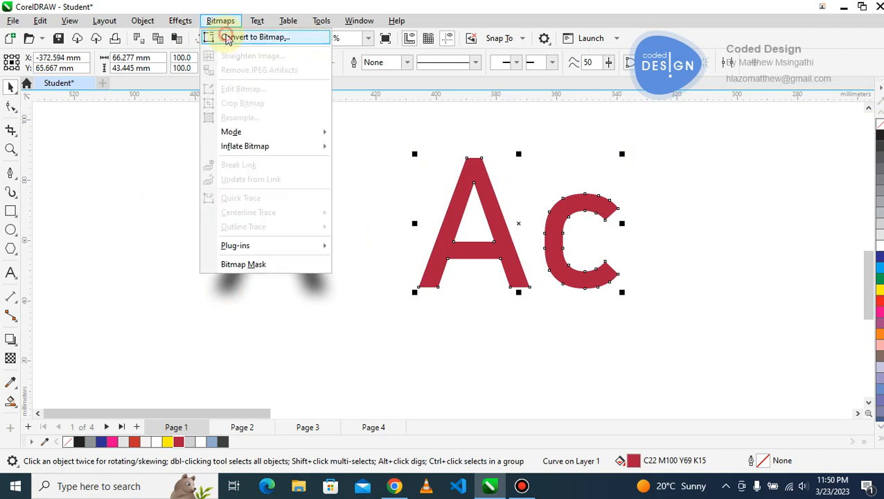
pyautogui.click(226, 36)
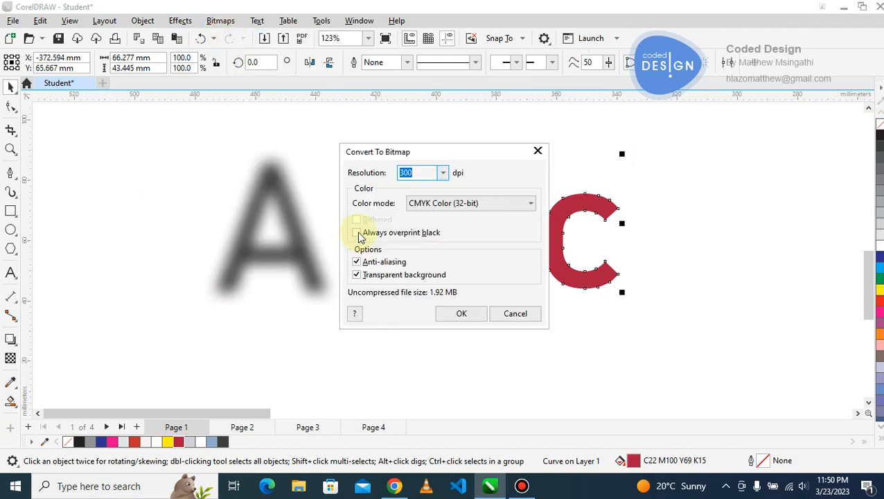
pyautogui.click(494, 202)
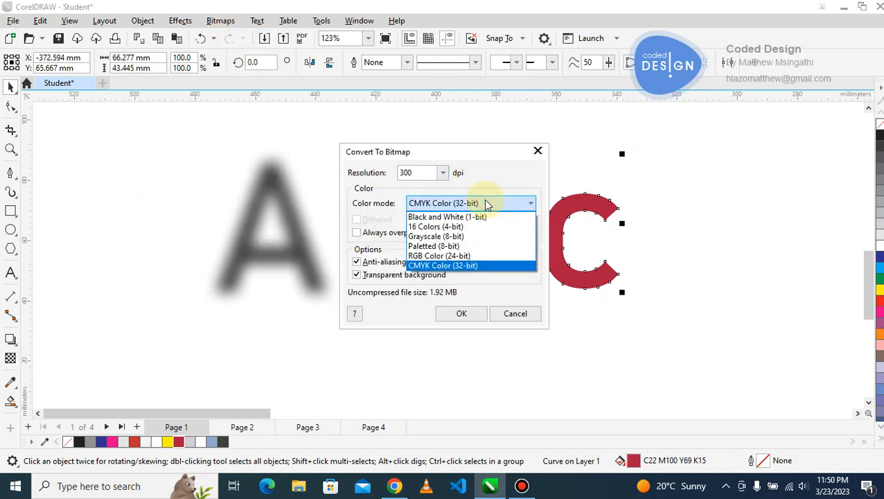
pyautogui.click(421, 255)
pyautogui.click(449, 314)
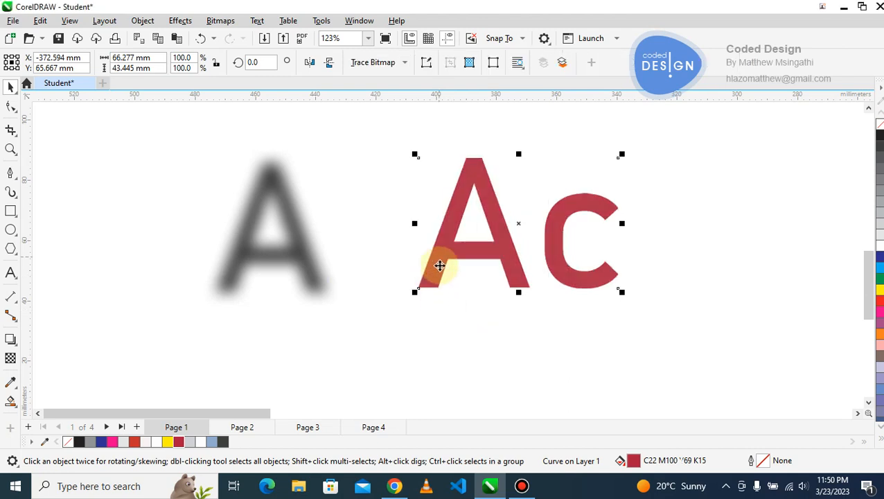
pyautogui.moveTo(415, 292); pyautogui.dragTo(361, 325)
# Try to crop the "Ac" bitmap by pulling its upper-left corner node inward with the Shape tool.
pyautogui.click(11, 107)
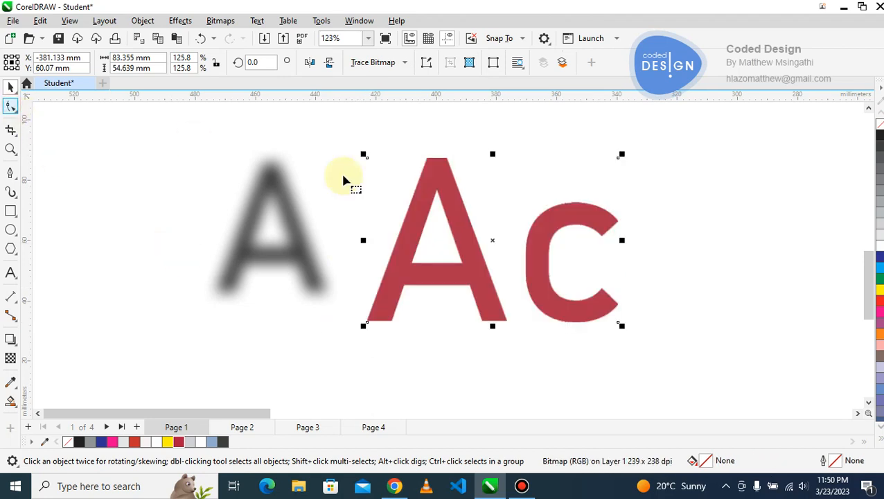
pyautogui.moveTo(367, 159); pyautogui.dragTo(458, 200)
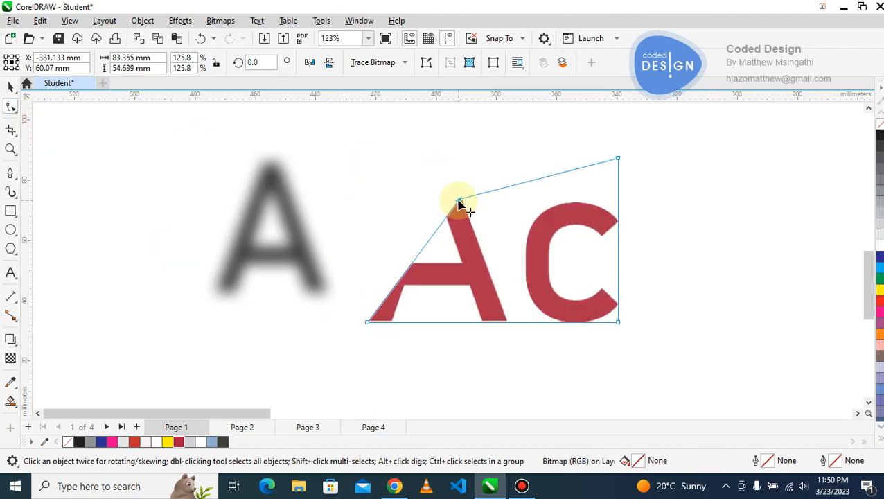
pyautogui.hotkey('ctrl', 'z')
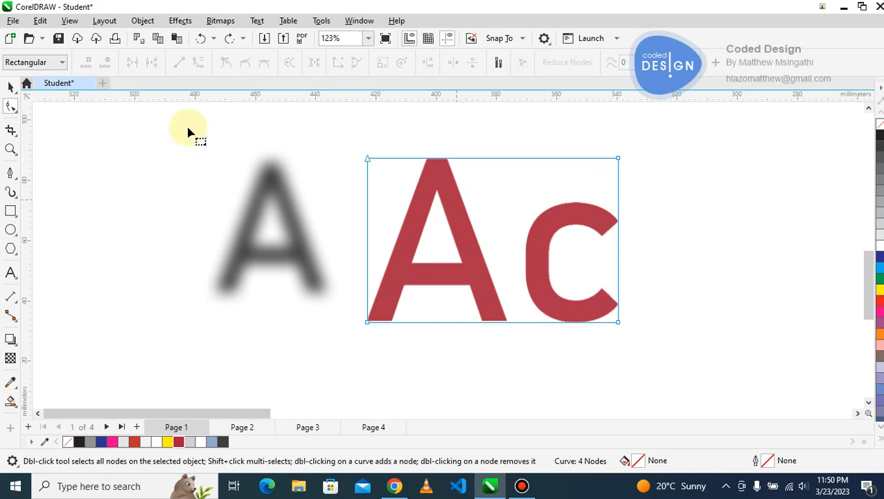
pyautogui.press('space')
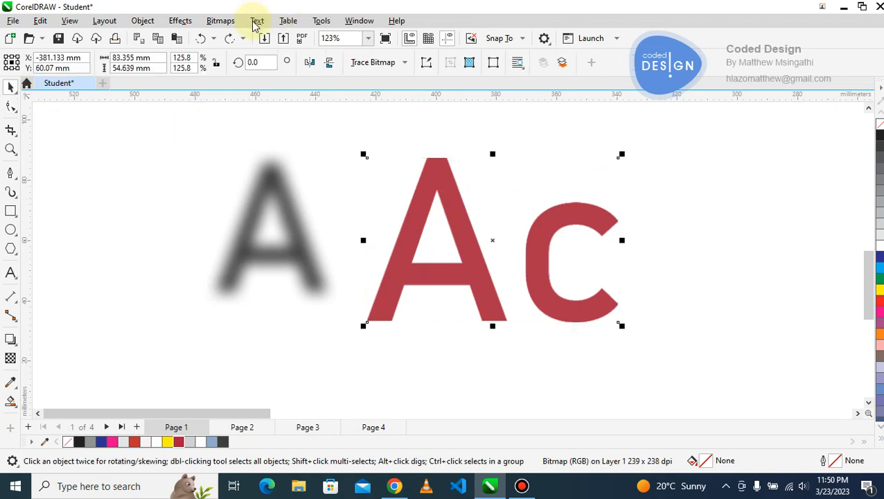
# Delete the "Ac" bitmap and add the artistic text "Tjhjhjhjh" to the right of the blurred A.
pyautogui.press('Delete')
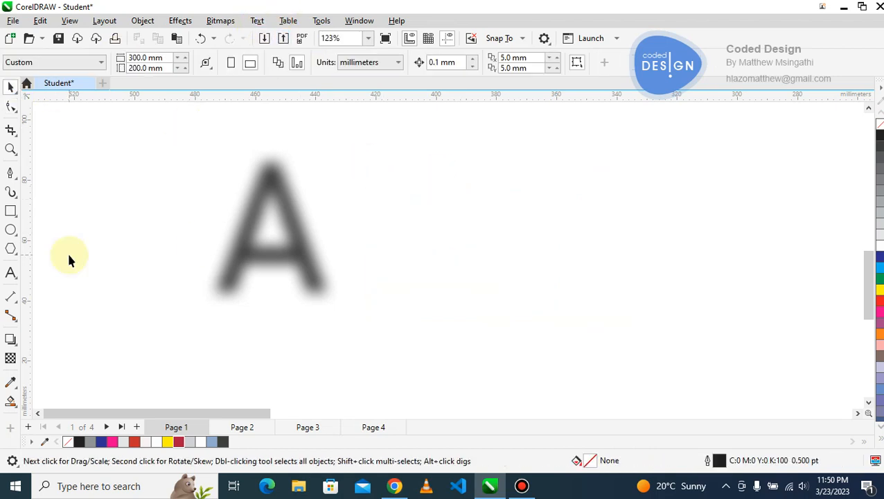
pyautogui.click(10, 273)
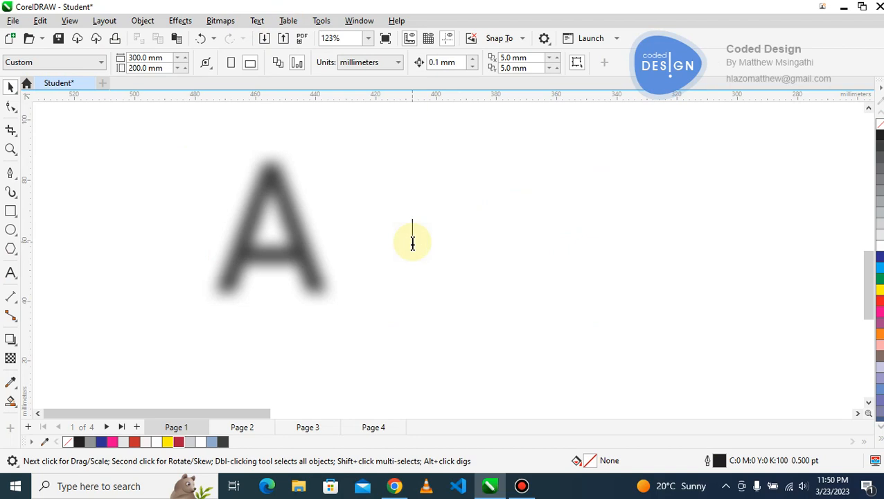
pyautogui.write('jkjk')
pyautogui.press('BackSpace')
pyautogui.press('BackSpace')
pyautogui.press('BackSpace')
pyautogui.press('BackSpace')
pyautogui.press('BackSpace')
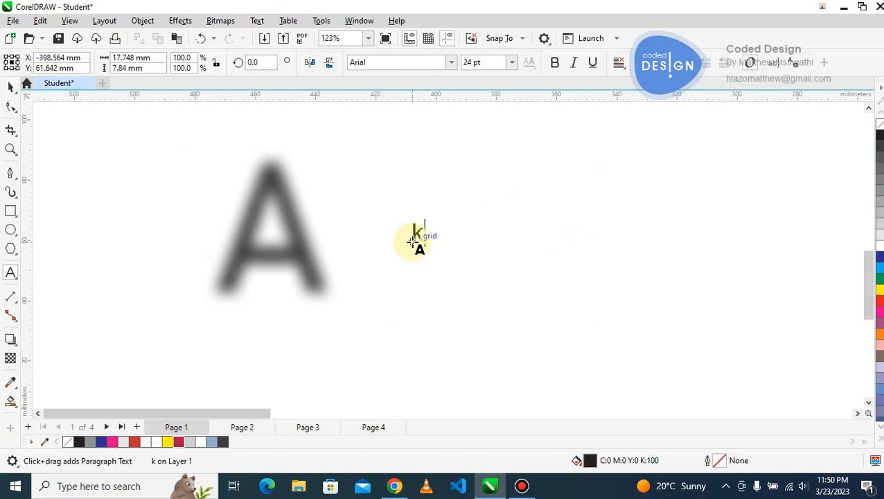
pyautogui.write('Tjhjhjhjh')
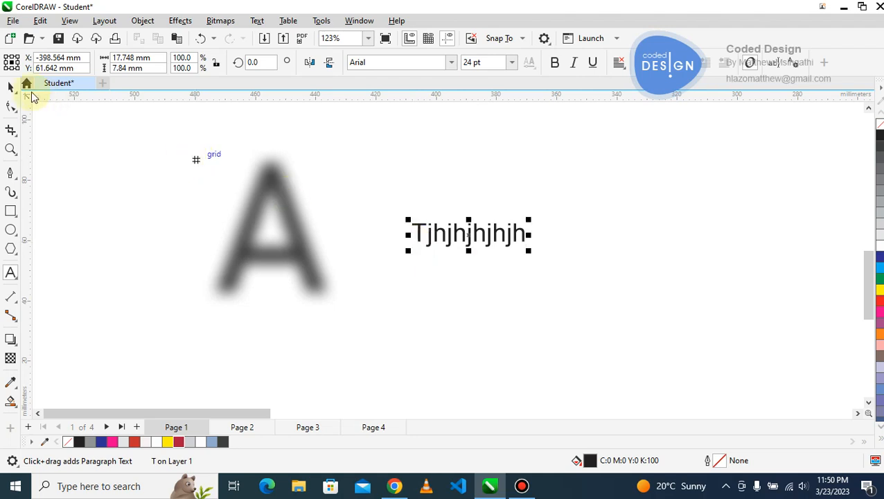
pyautogui.click(12, 87)
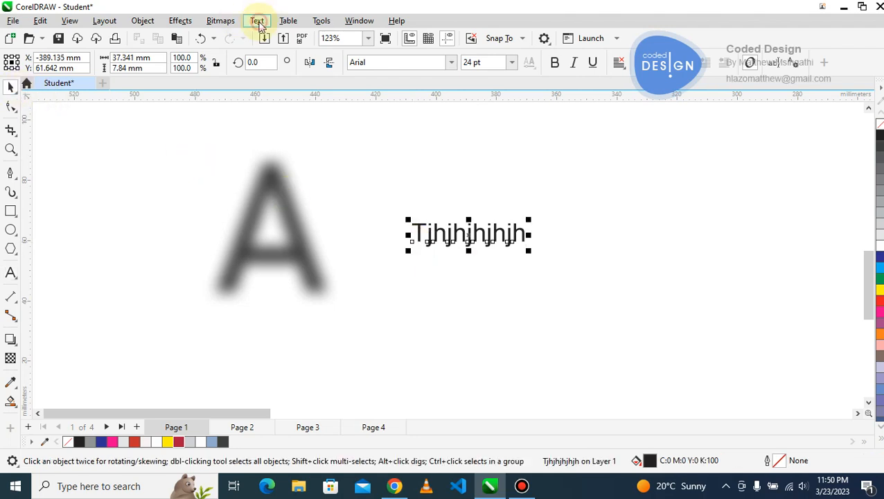
# Convert the "Tjhjhjhjh" artistic text to paragraph text.
pyautogui.click(257, 20)
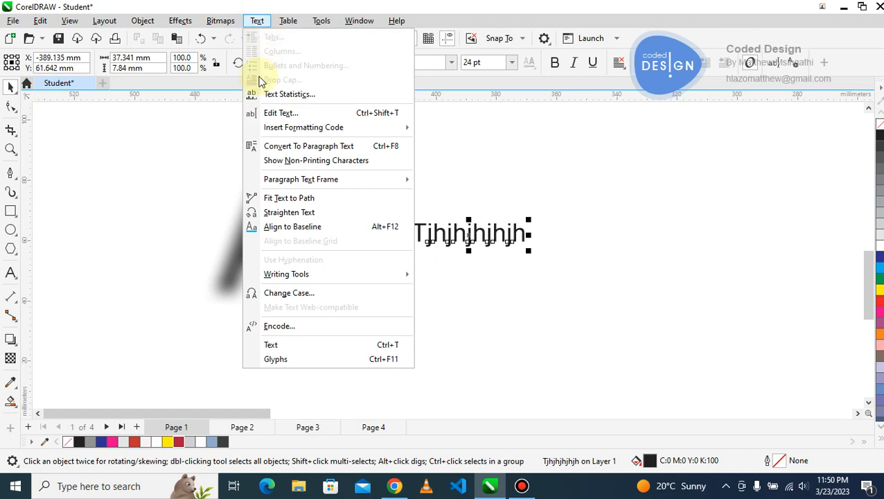
pyautogui.click(471, 234)
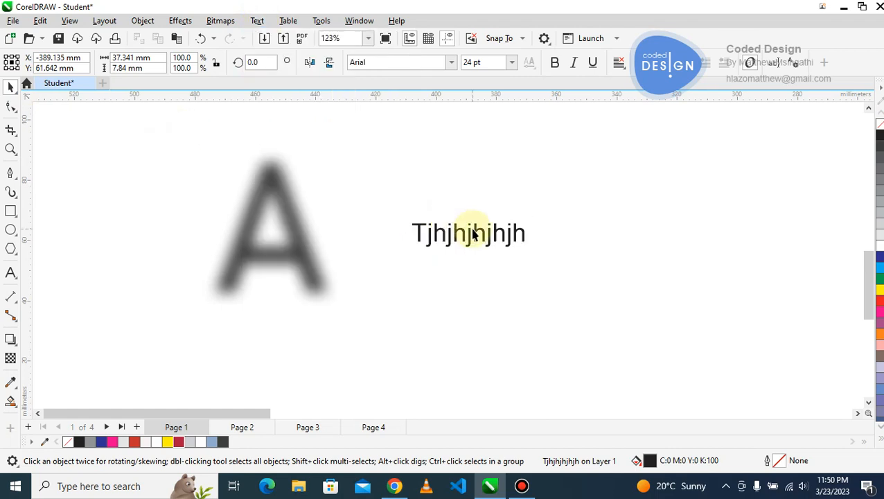
pyautogui.click(470, 239)
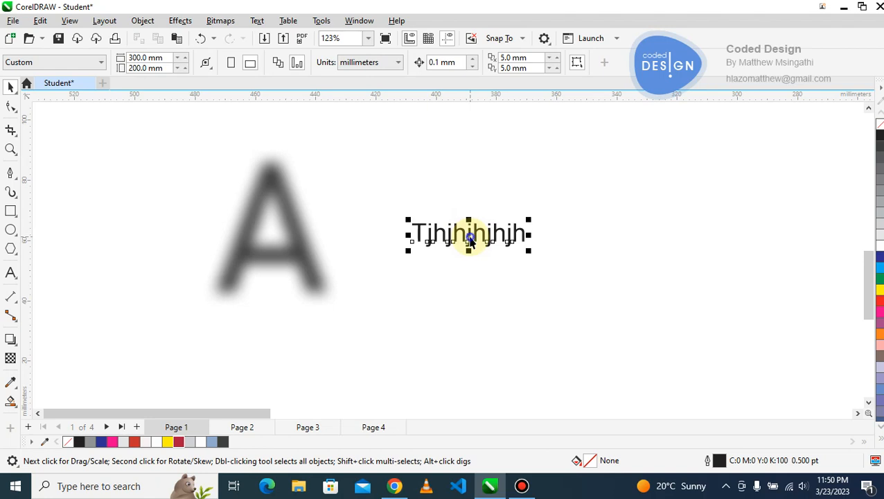
pyautogui.rightClick(471, 239)
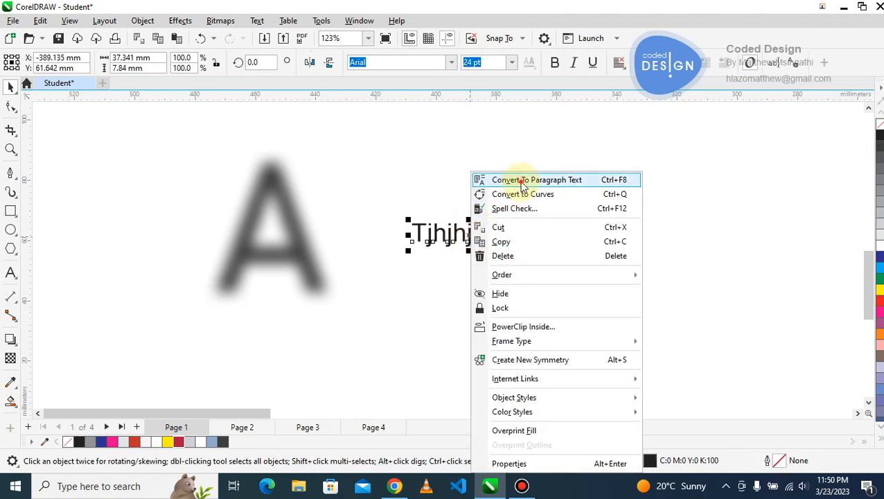
pyautogui.click(471, 232)
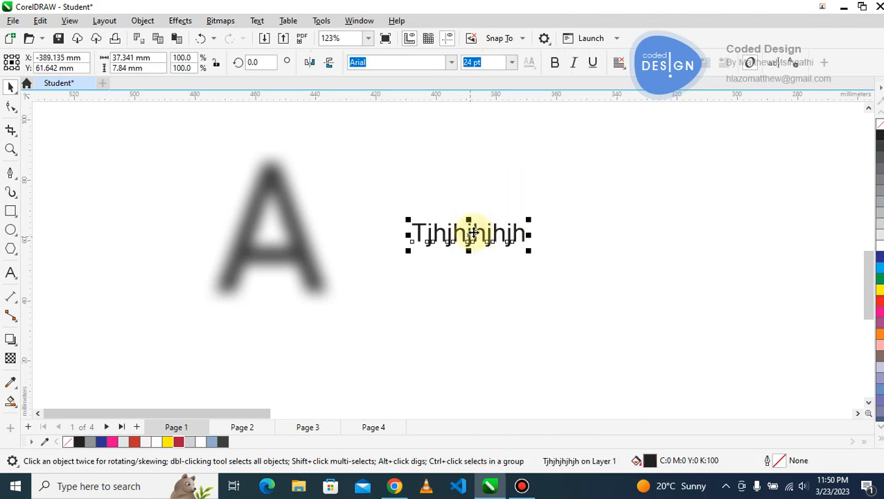
# Insert copies of the dog picture after the word in the paragraph text and try extending the frame to about 38 mm tall.
pyautogui.doubleClick(472, 233)
pyautogui.doubleClick(474, 234)
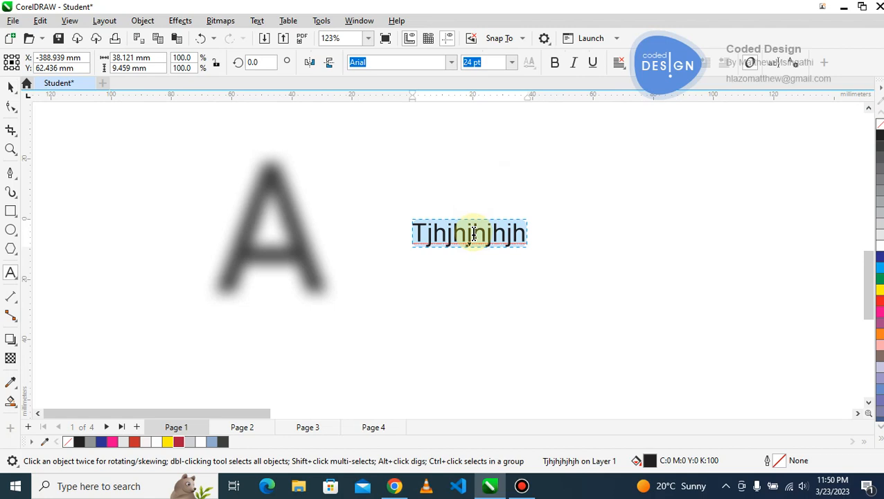
pyautogui.click(521, 230)
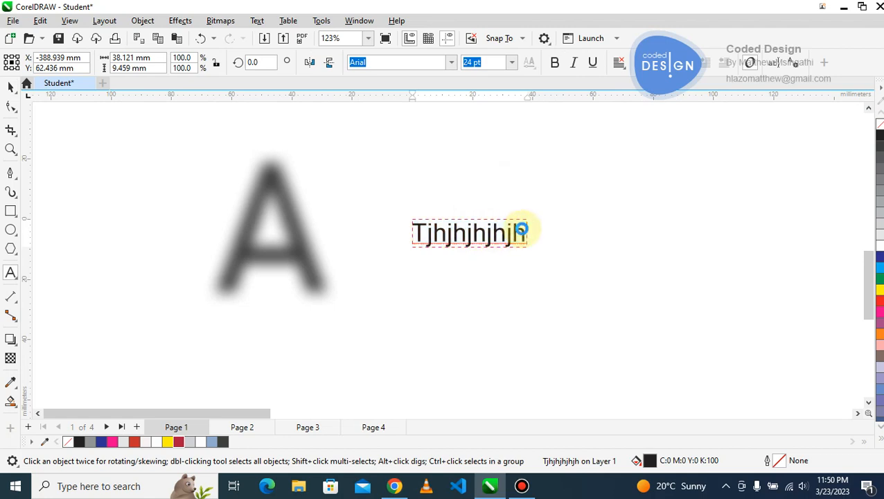
pyautogui.click(10, 86)
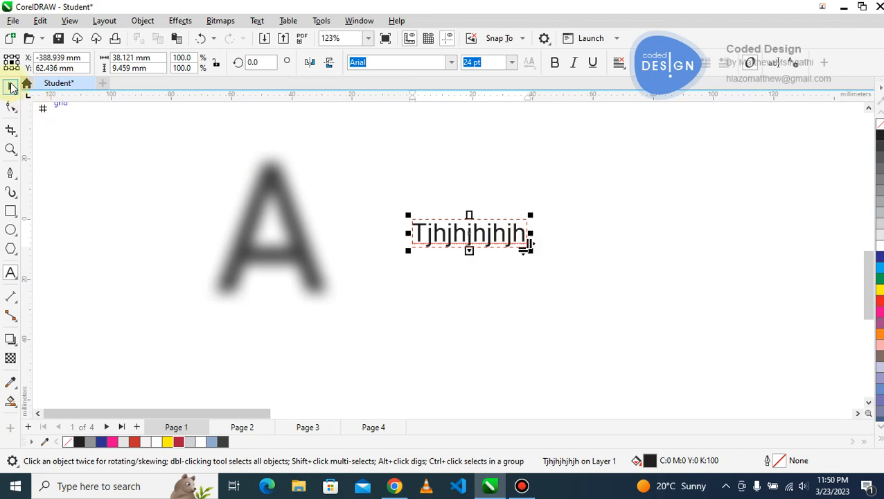
pyautogui.moveTo(478, 315); pyautogui.dragTo(478, 335)
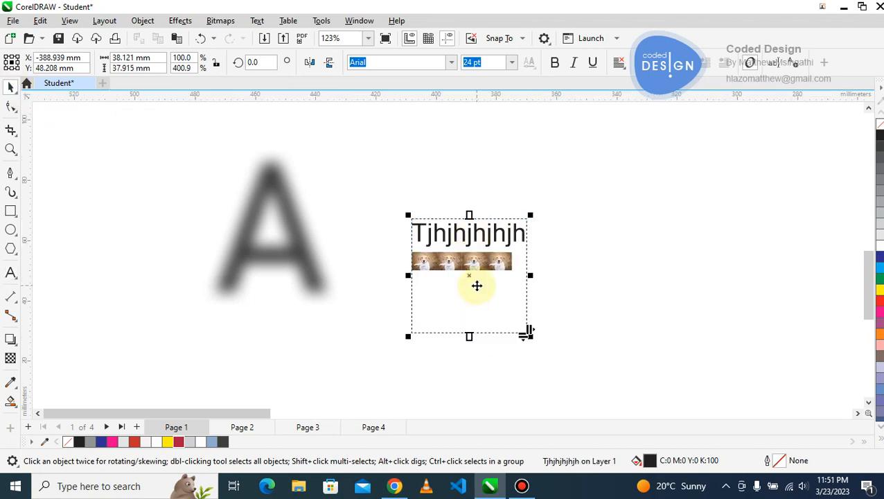
pyautogui.hotkey('ctrl', 'z')
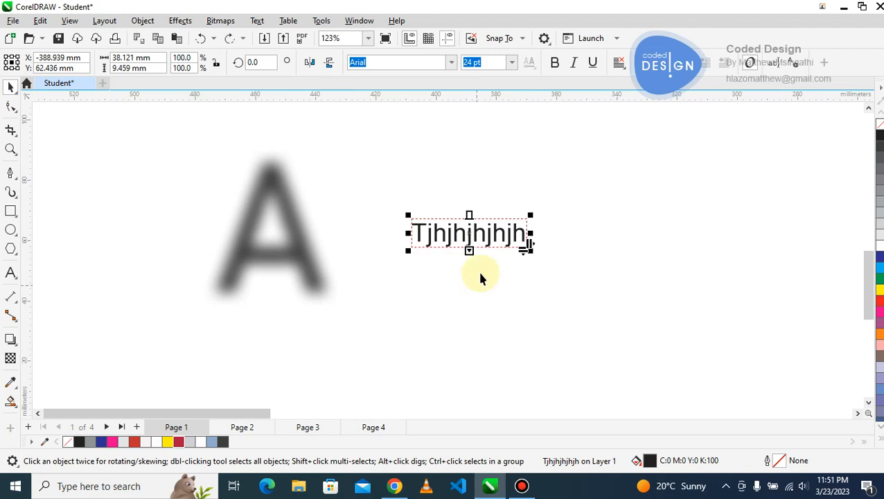
# Copy the paragraph text's content, paste repeated copies into it, and extend the frame downward to about 43 mm tall.
pyautogui.doubleClick(500, 242)
pyautogui.hotkey('ctrl', 'a')
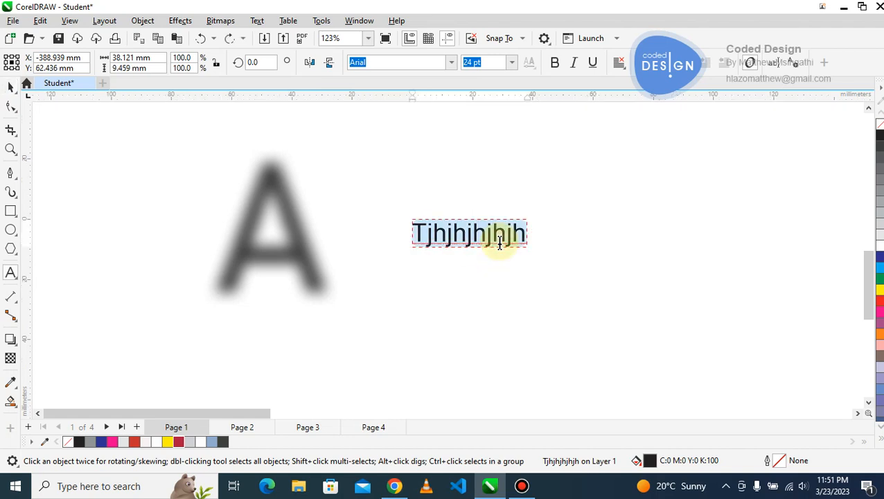
pyautogui.rightClick(500, 237)
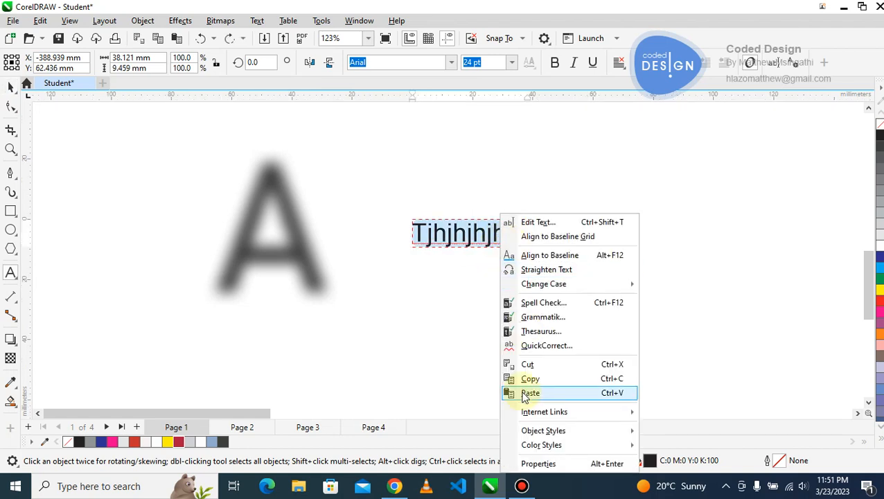
pyautogui.click(535, 380)
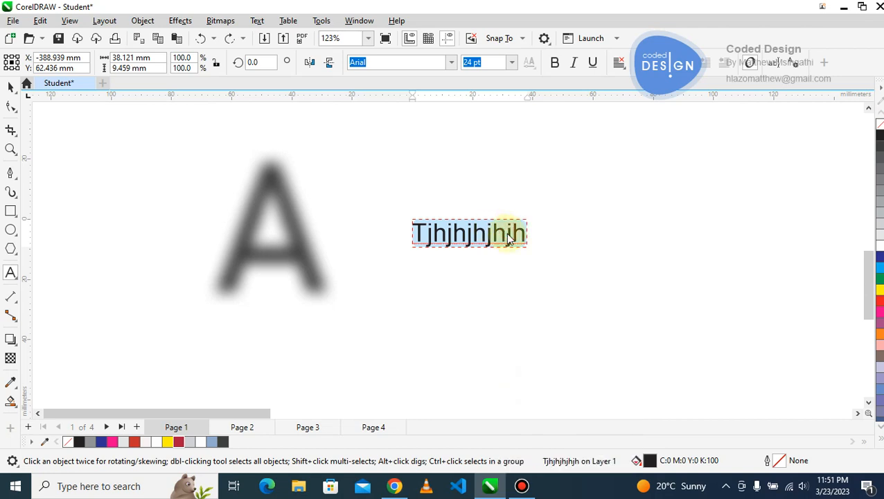
pyautogui.click(509, 237)
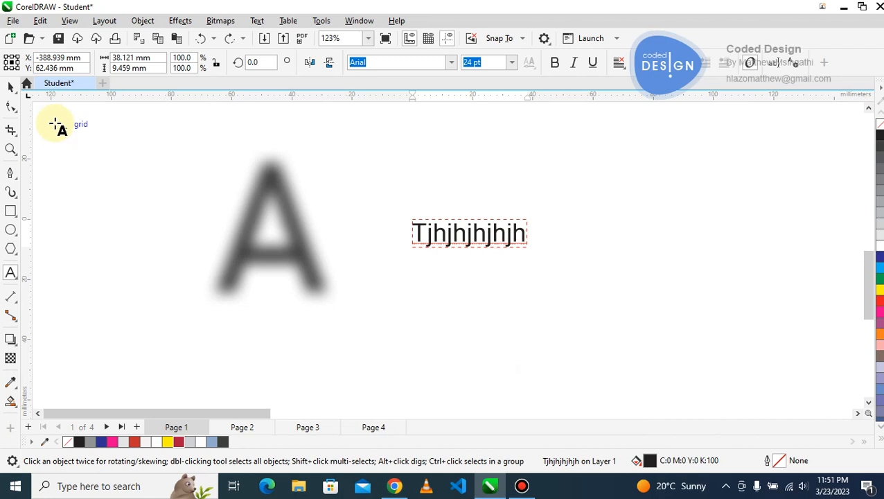
pyautogui.click(11, 86)
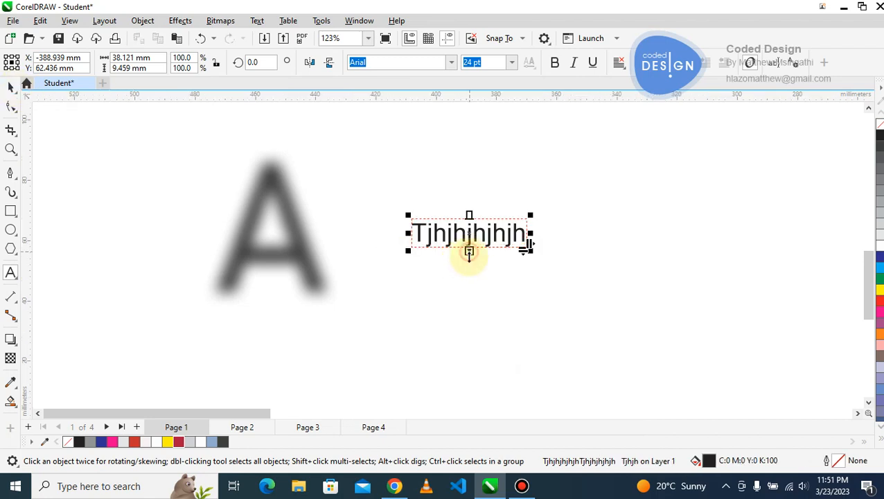
pyautogui.moveTo(469, 253); pyautogui.dragTo(467, 351)
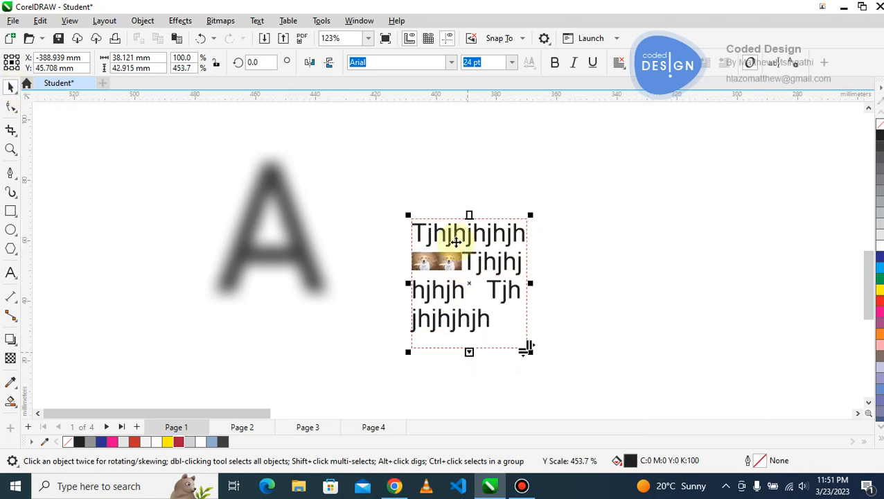
# Delete the inline dog pictures from the paragraph text.
pyautogui.click(455, 261)
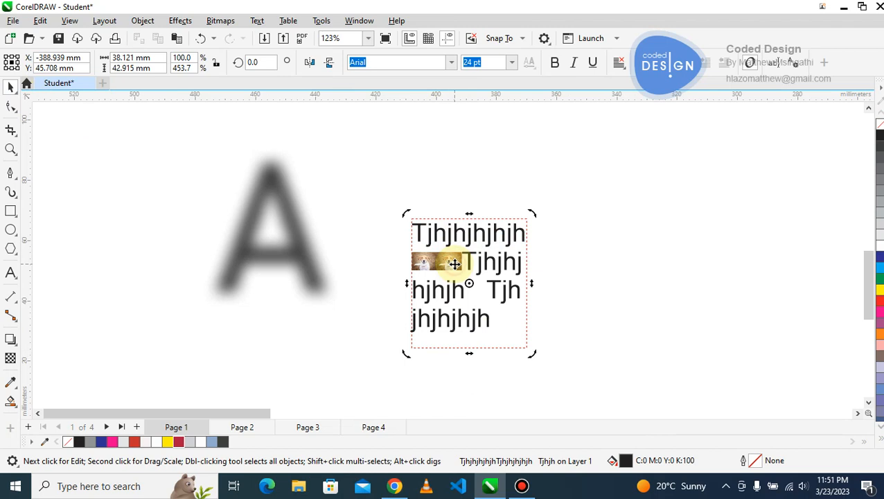
pyautogui.click(454, 263)
pyautogui.click(461, 262)
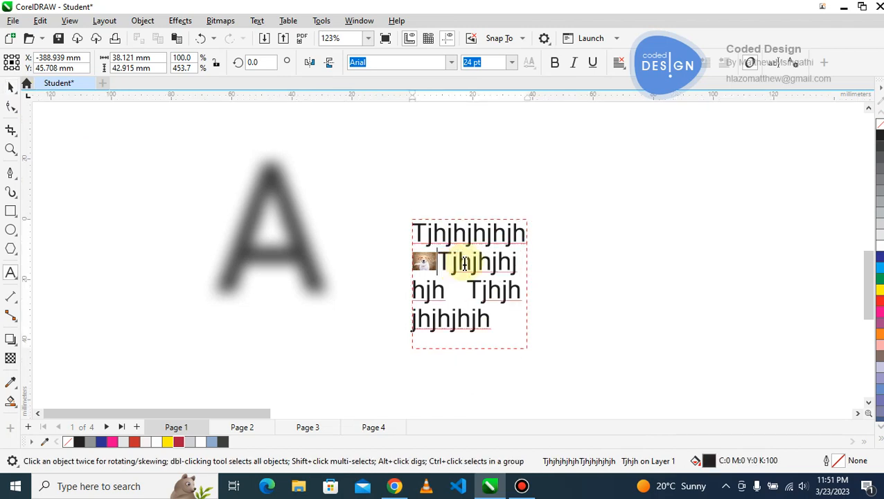
pyautogui.press('BackSpace')
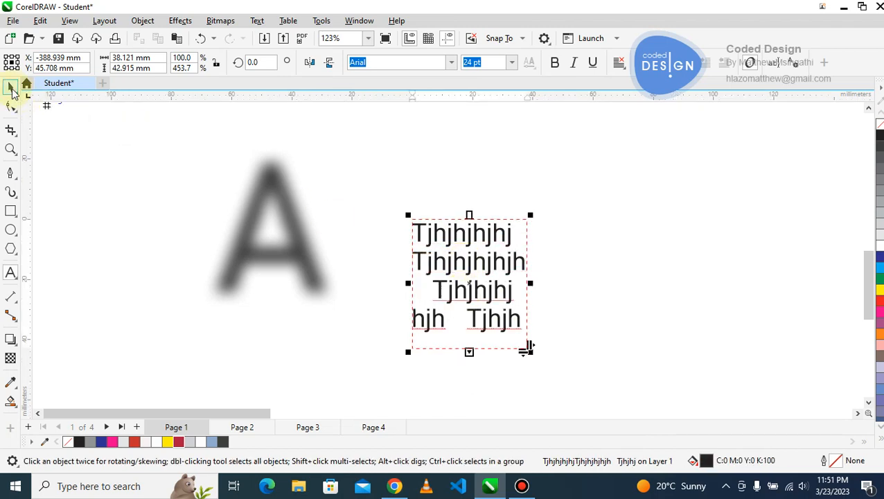
# Apply a drop cap to the paragraph text with 3 lines dropped and 0.0 mm space after it.
pyautogui.click(257, 21)
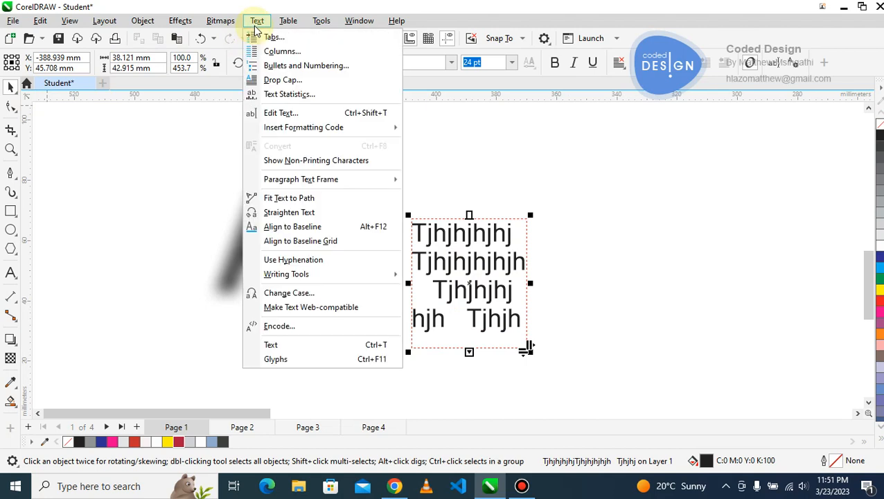
pyautogui.click(269, 82)
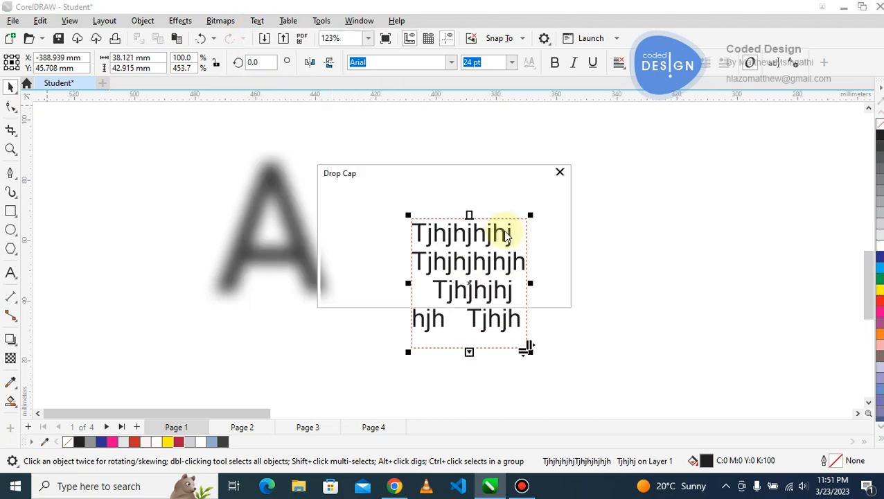
pyautogui.click(332, 193)
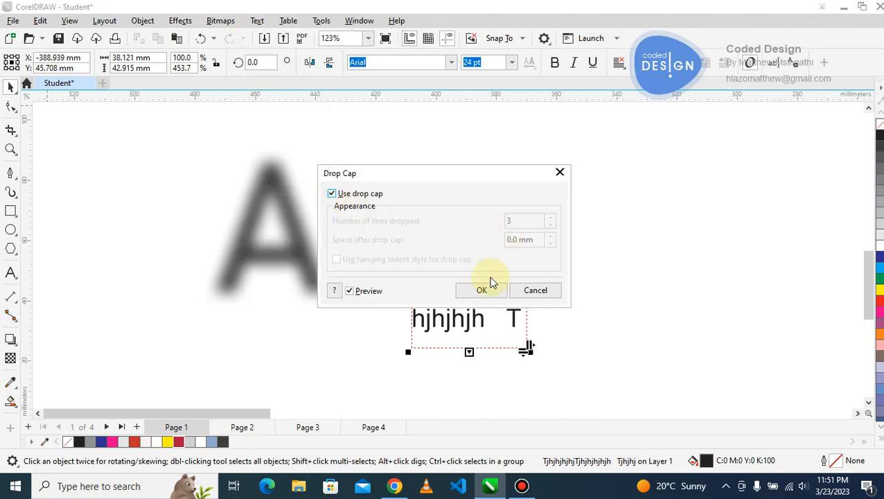
pyautogui.moveTo(469, 174); pyautogui.dragTo(738, 169)
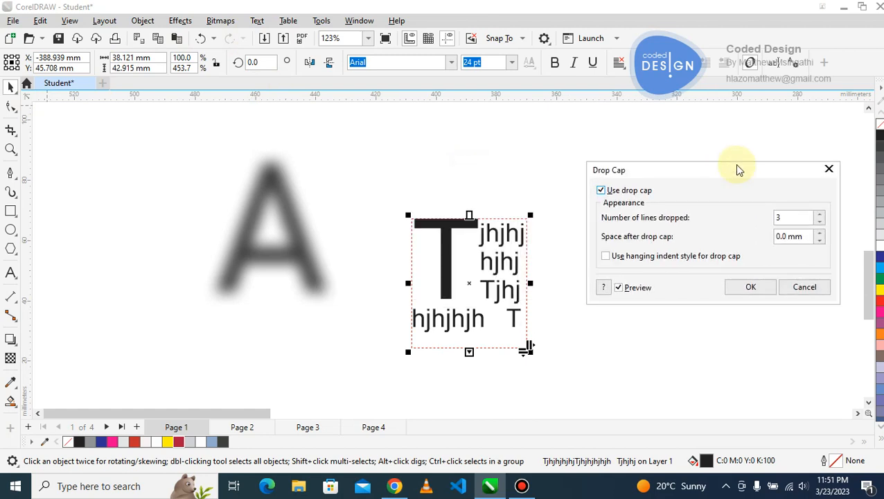
pyautogui.click(750, 287)
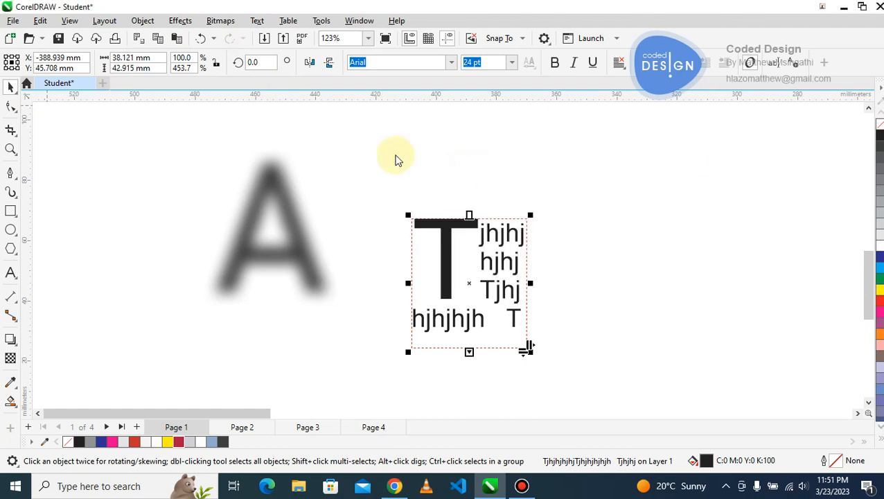
pyautogui.click(256, 20)
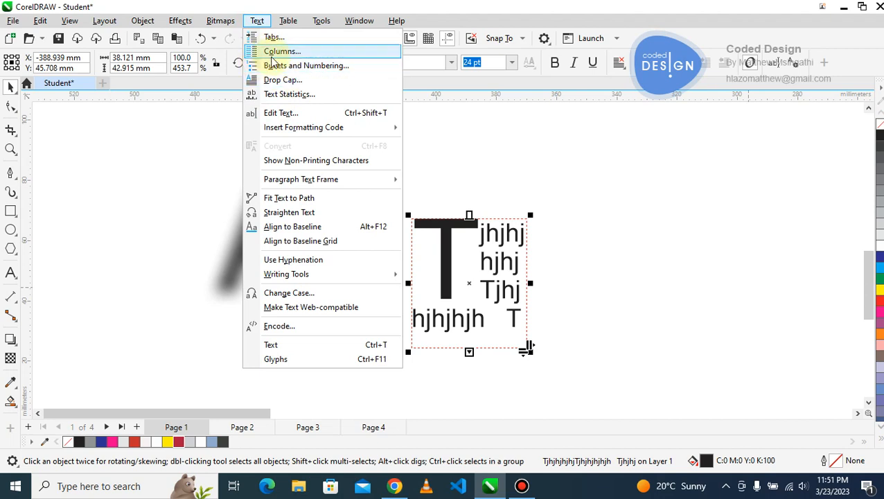
pyautogui.moveTo(287, 185)
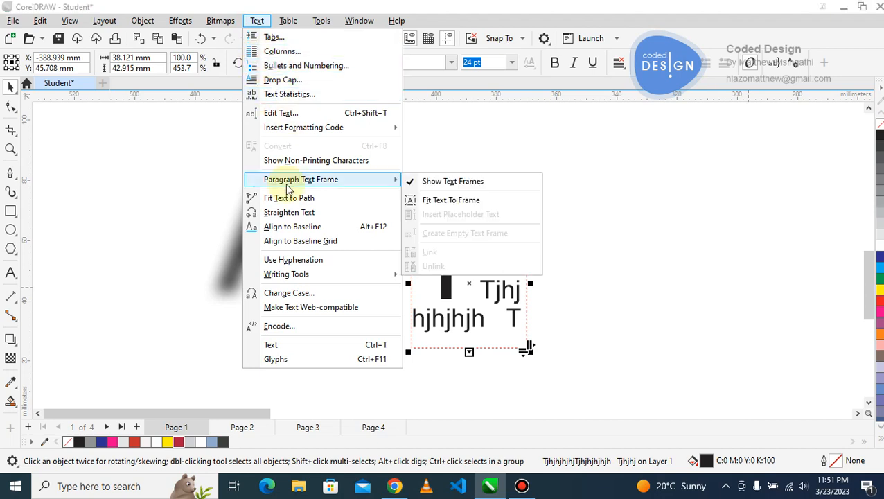
pyautogui.click(473, 143)
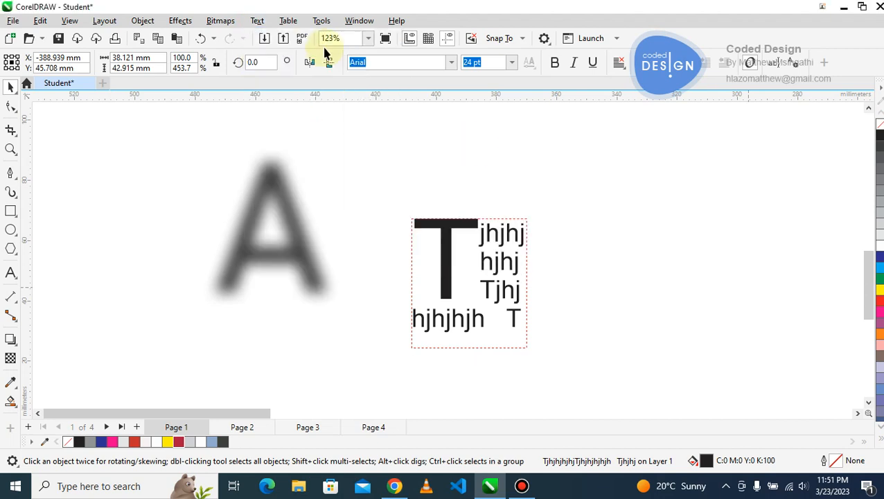
pyautogui.click(289, 22)
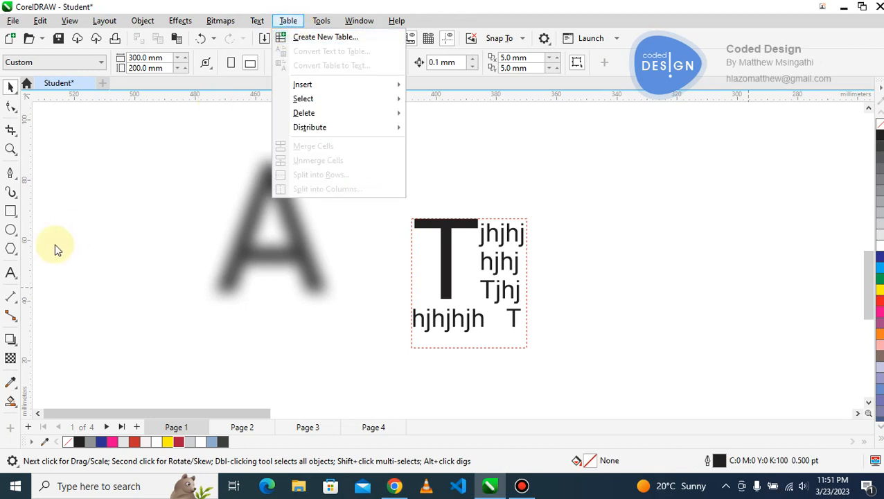
# Draw a table of 3 rows and 4 columns, about 39 by 17 mm, beside the blurred A on its left.
pyautogui.click(15, 278)
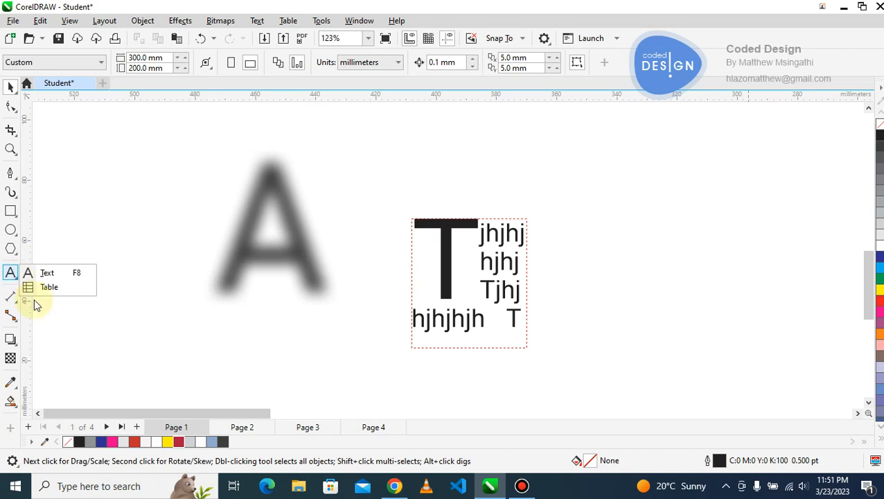
pyautogui.click(41, 289)
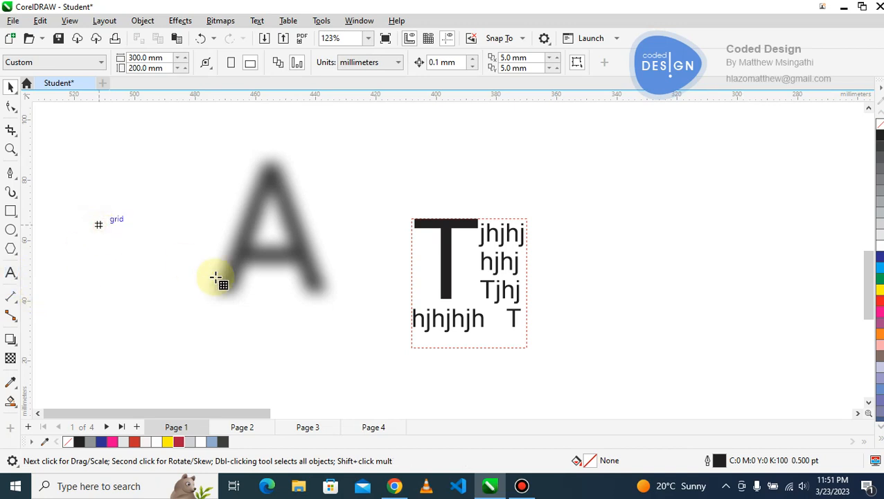
pyautogui.moveTo(99, 225); pyautogui.dragTo(215, 277)
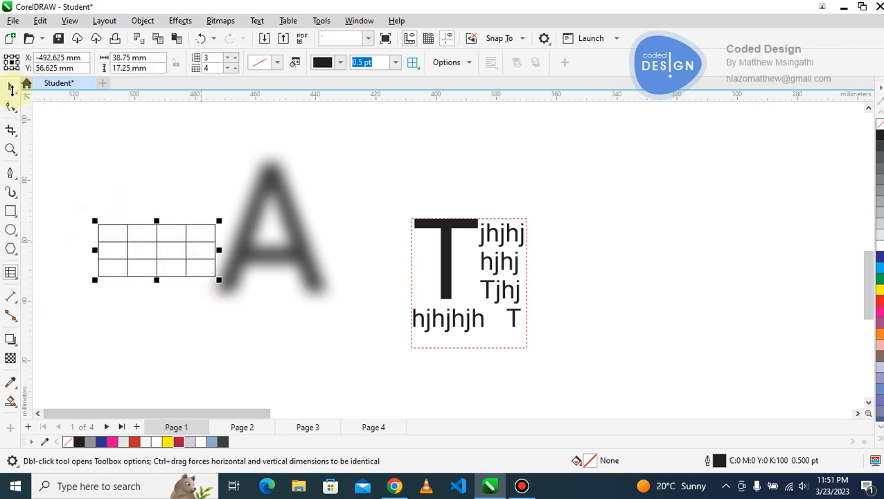
pyautogui.click(11, 88)
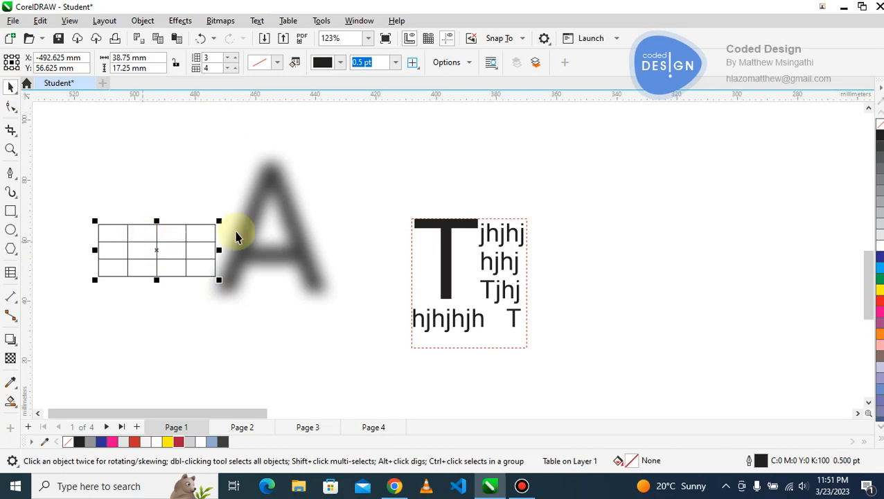
pyautogui.click(326, 23)
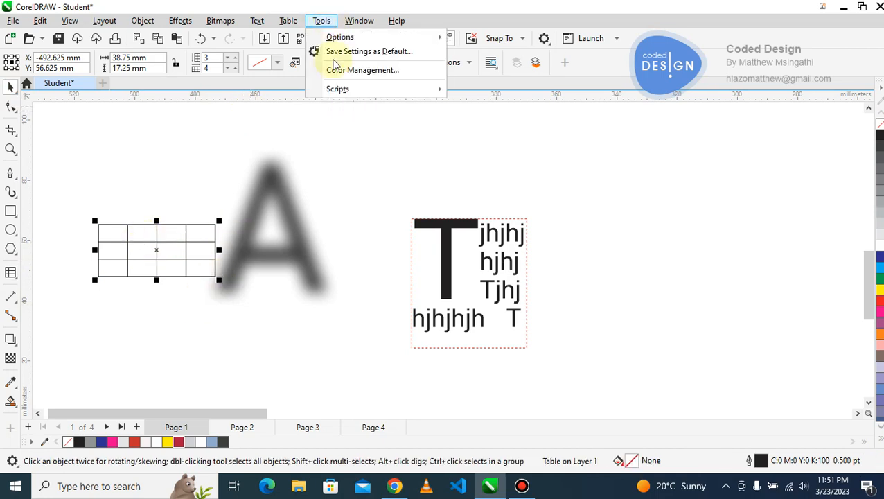
pyautogui.moveTo(333, 39)
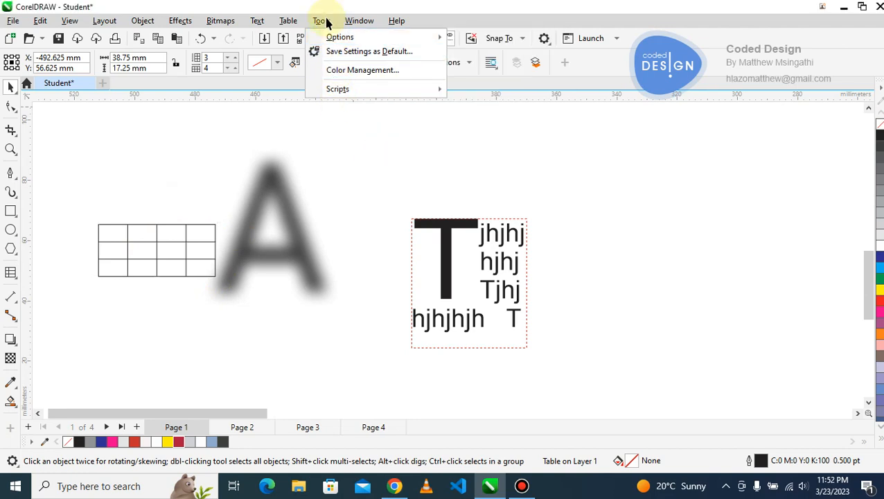
pyautogui.click(328, 22)
pyautogui.click(438, 177)
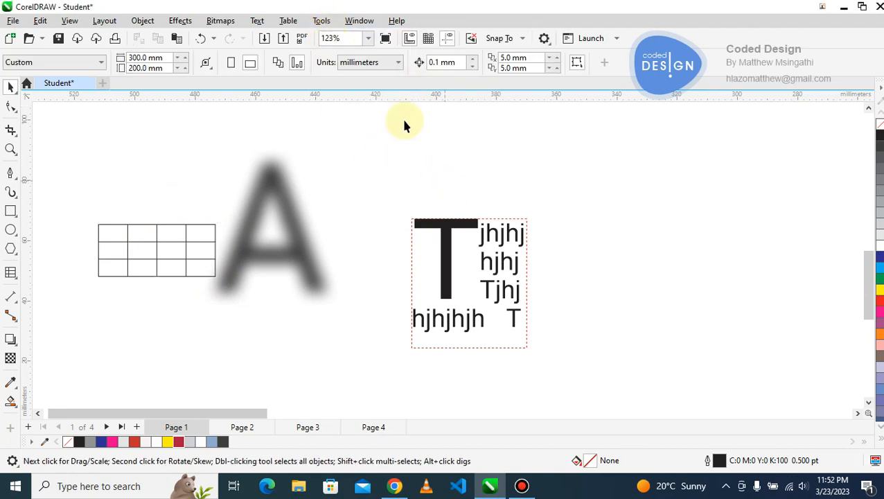
# Hide the default color palette.
pyautogui.click(362, 22)
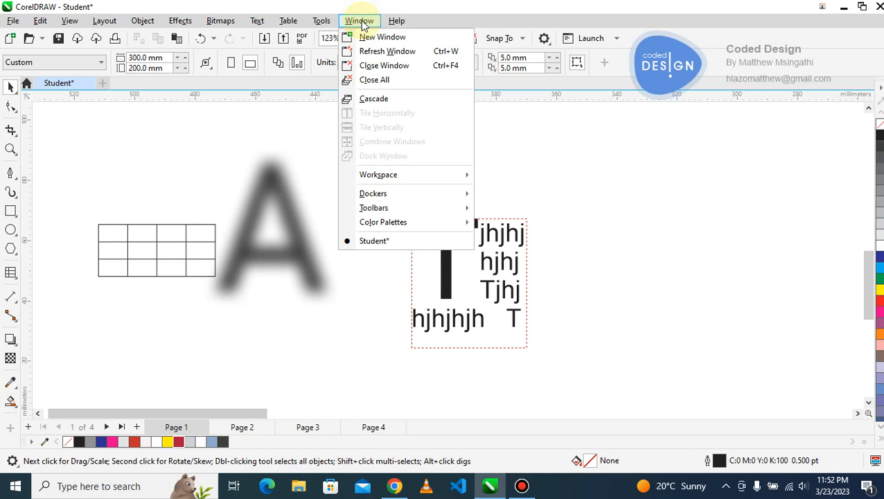
pyautogui.moveTo(410, 228)
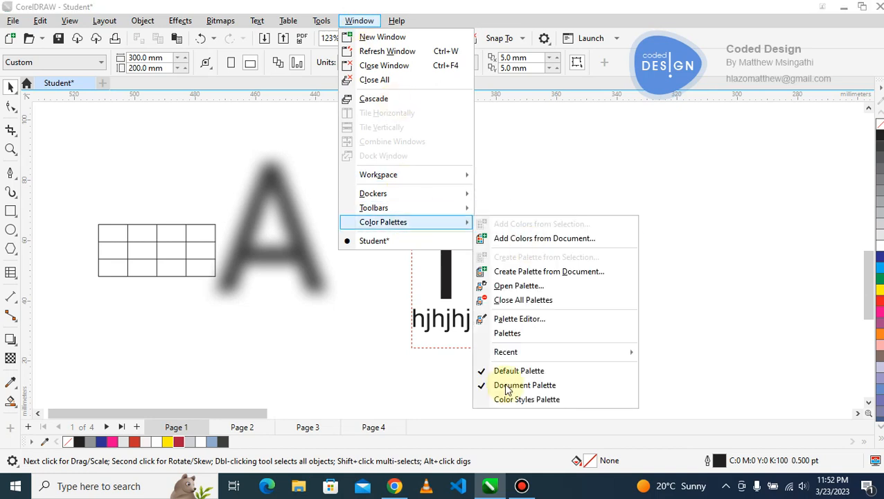
pyautogui.click(487, 375)
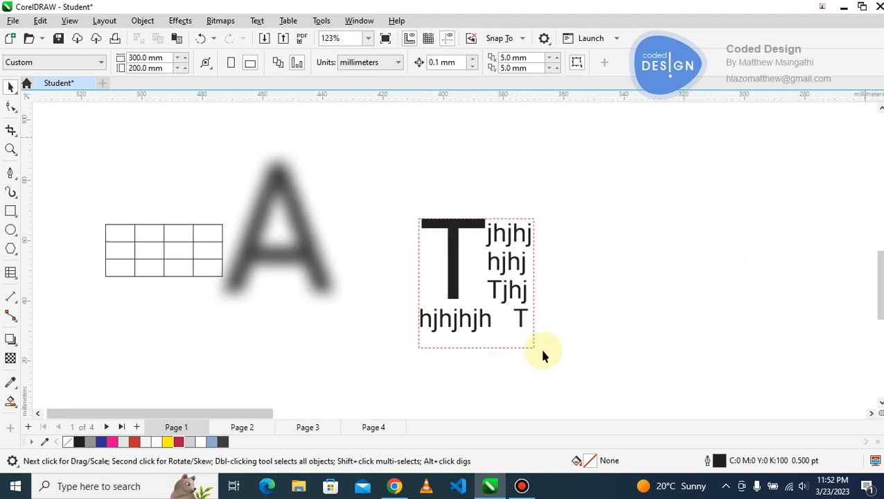
# Turn the display of the default color palette back on.
pyautogui.click(322, 20)
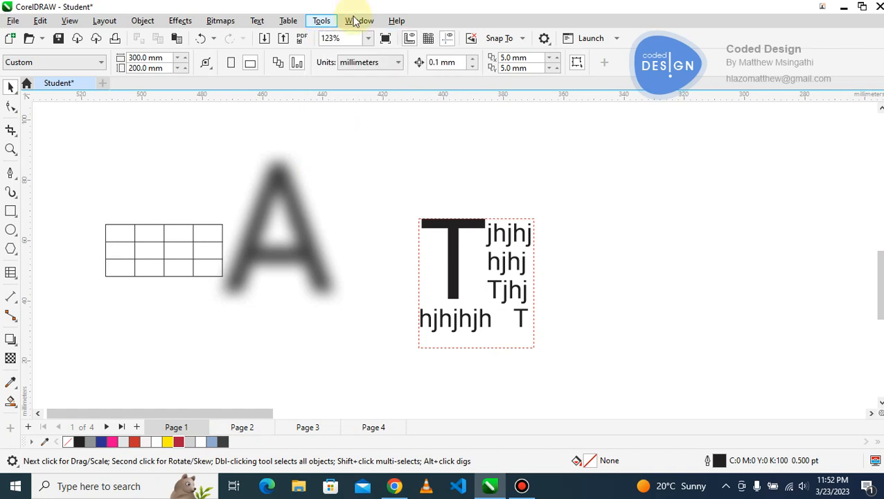
pyautogui.click(357, 20)
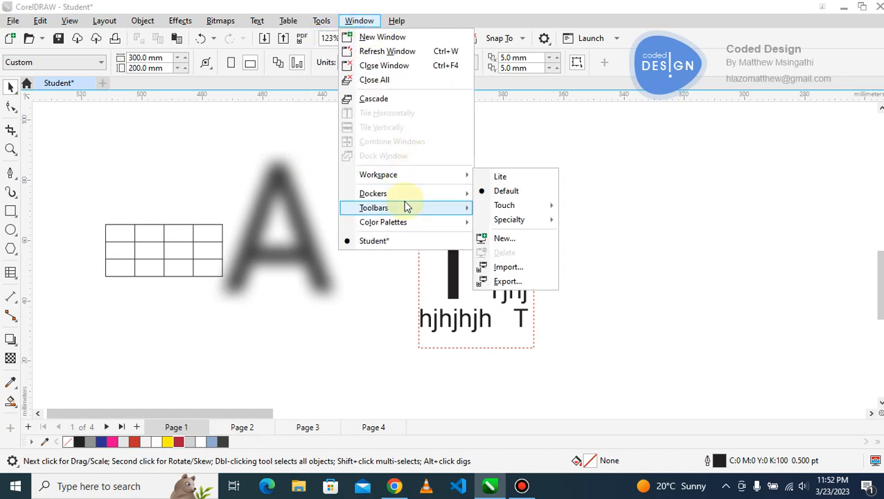
pyautogui.moveTo(405, 229)
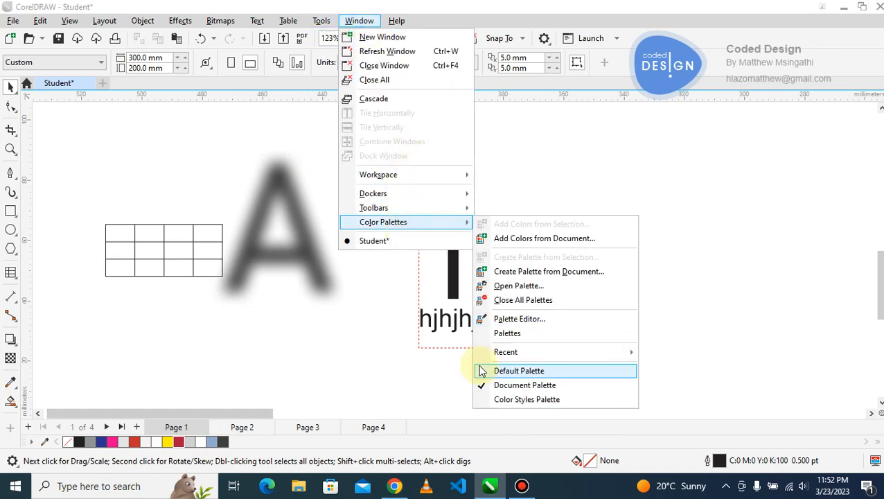
pyautogui.click(518, 371)
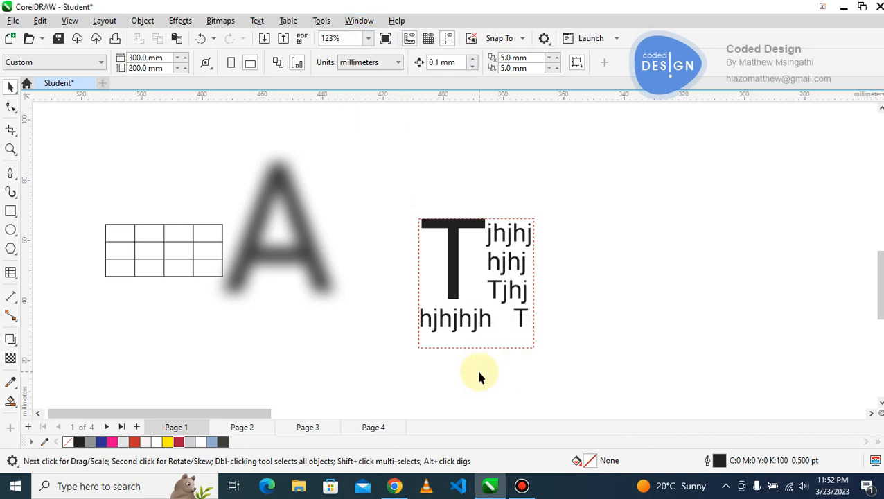
pyautogui.click(366, 23)
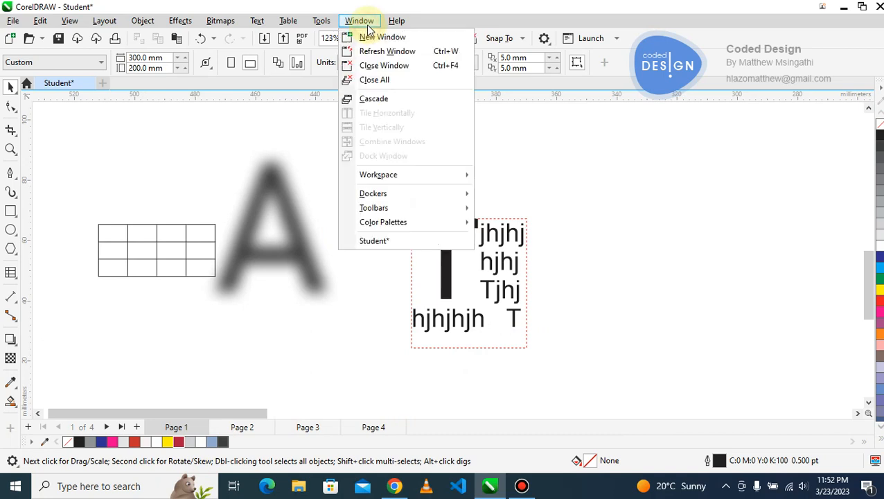
pyautogui.moveTo(380, 174)
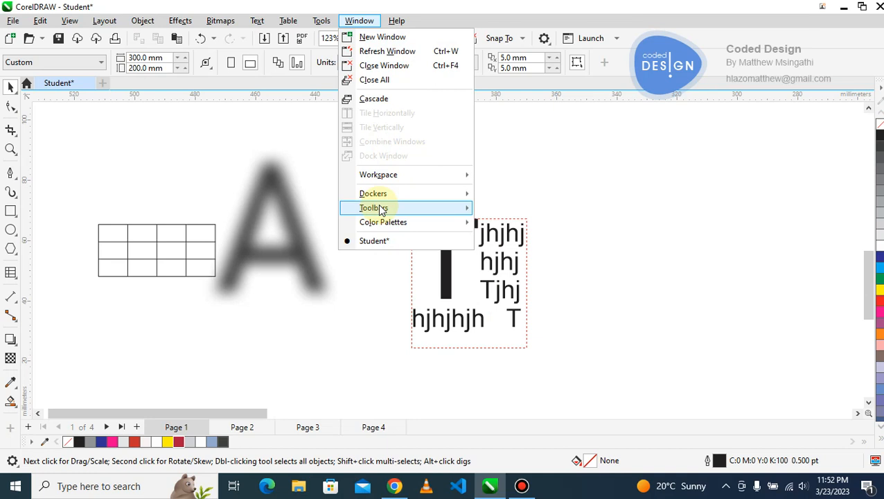
pyautogui.moveTo(378, 198)
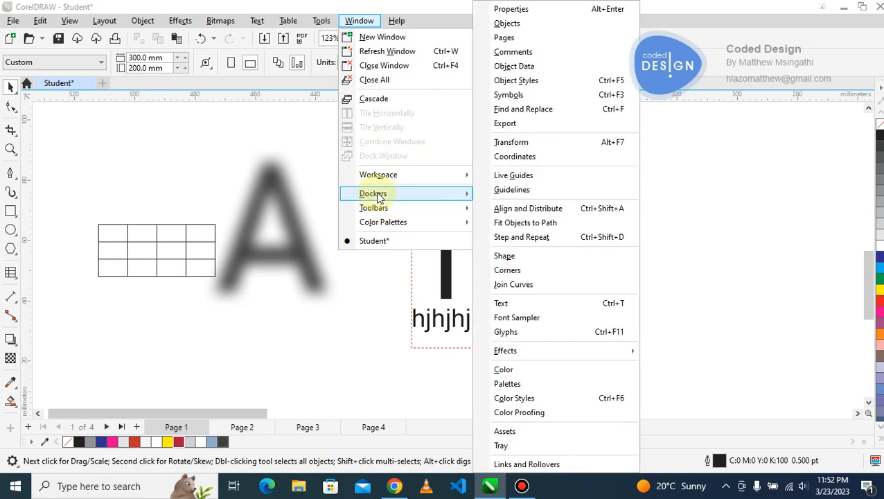
pyautogui.click(278, 130)
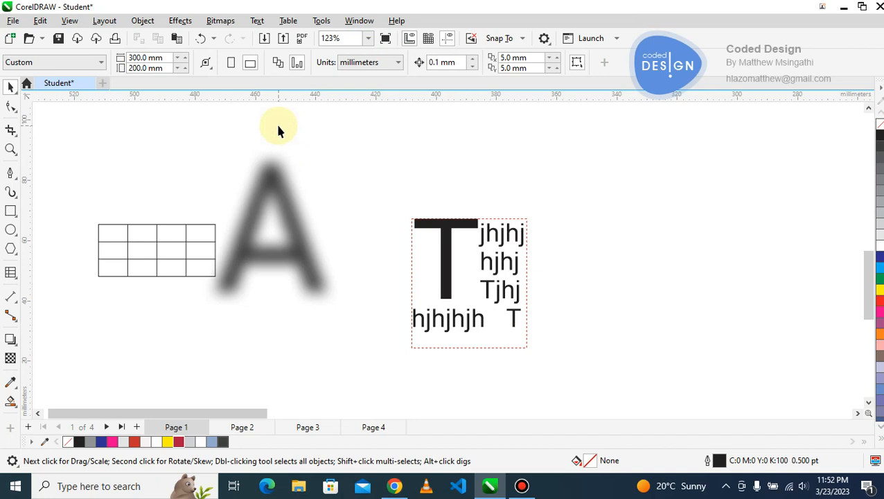